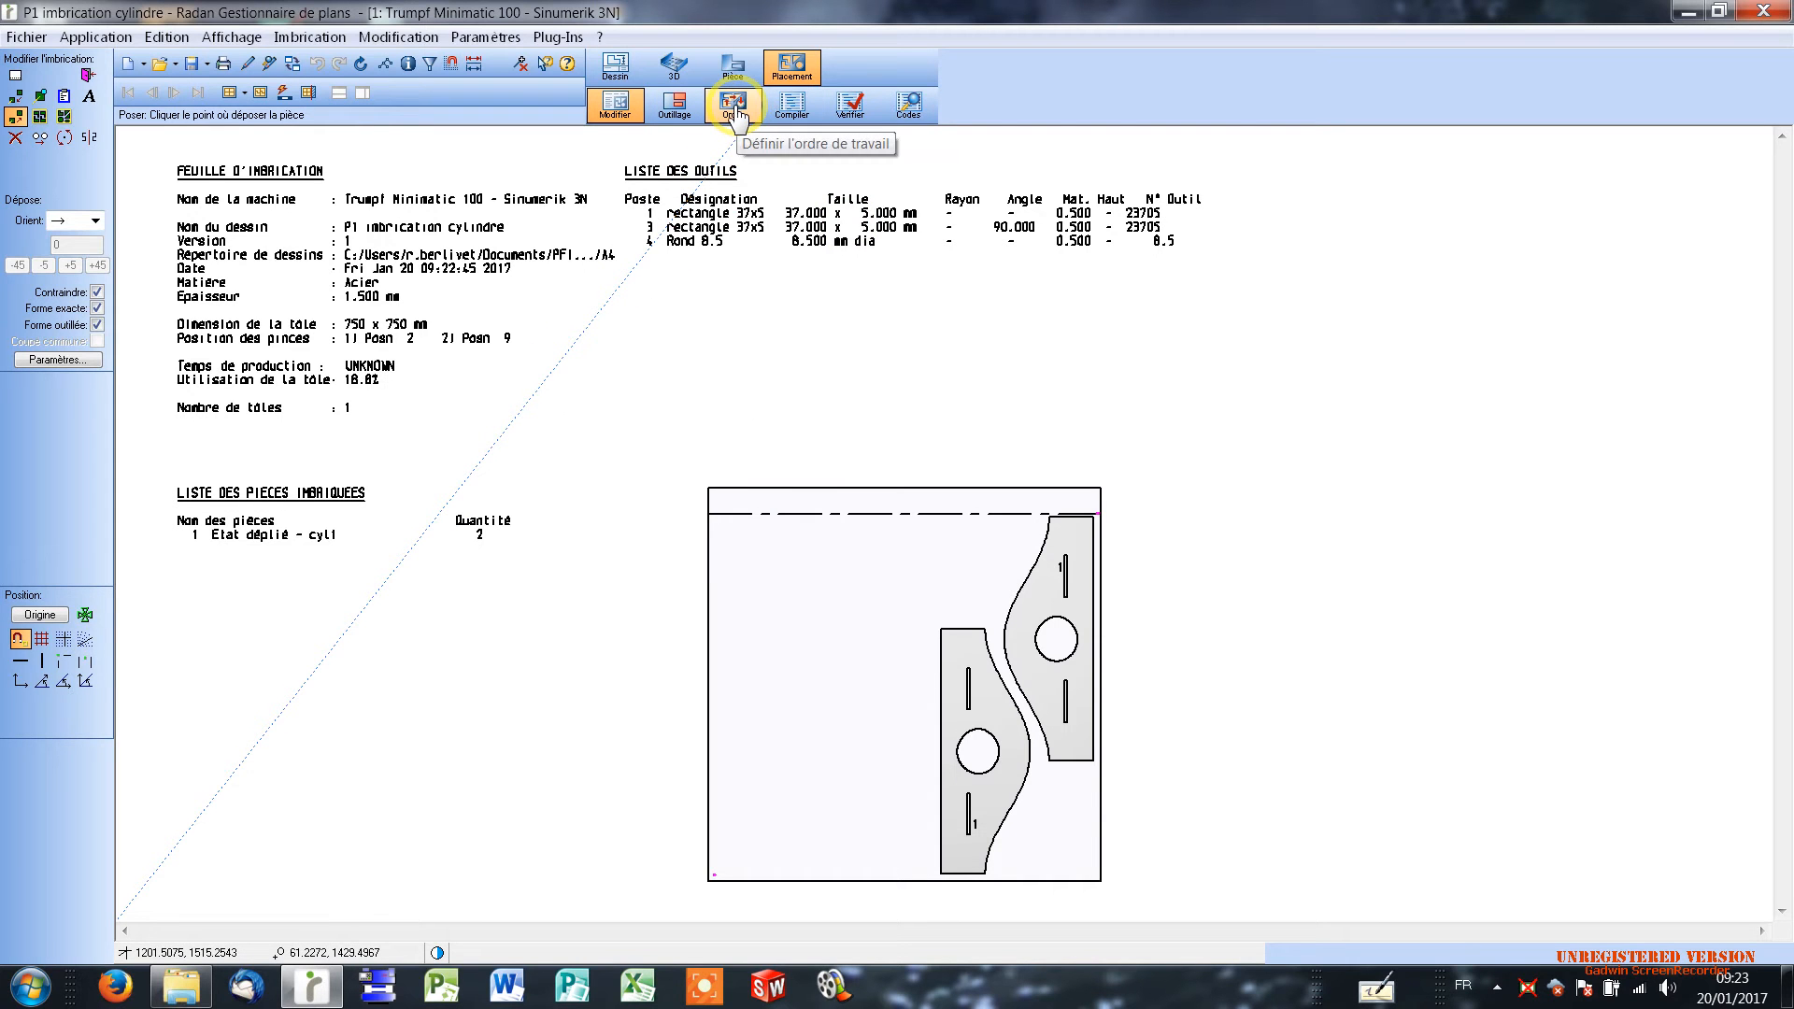
Step: Open the work order definition, close the automatic order style dialog and start manual punching
click(734, 110)
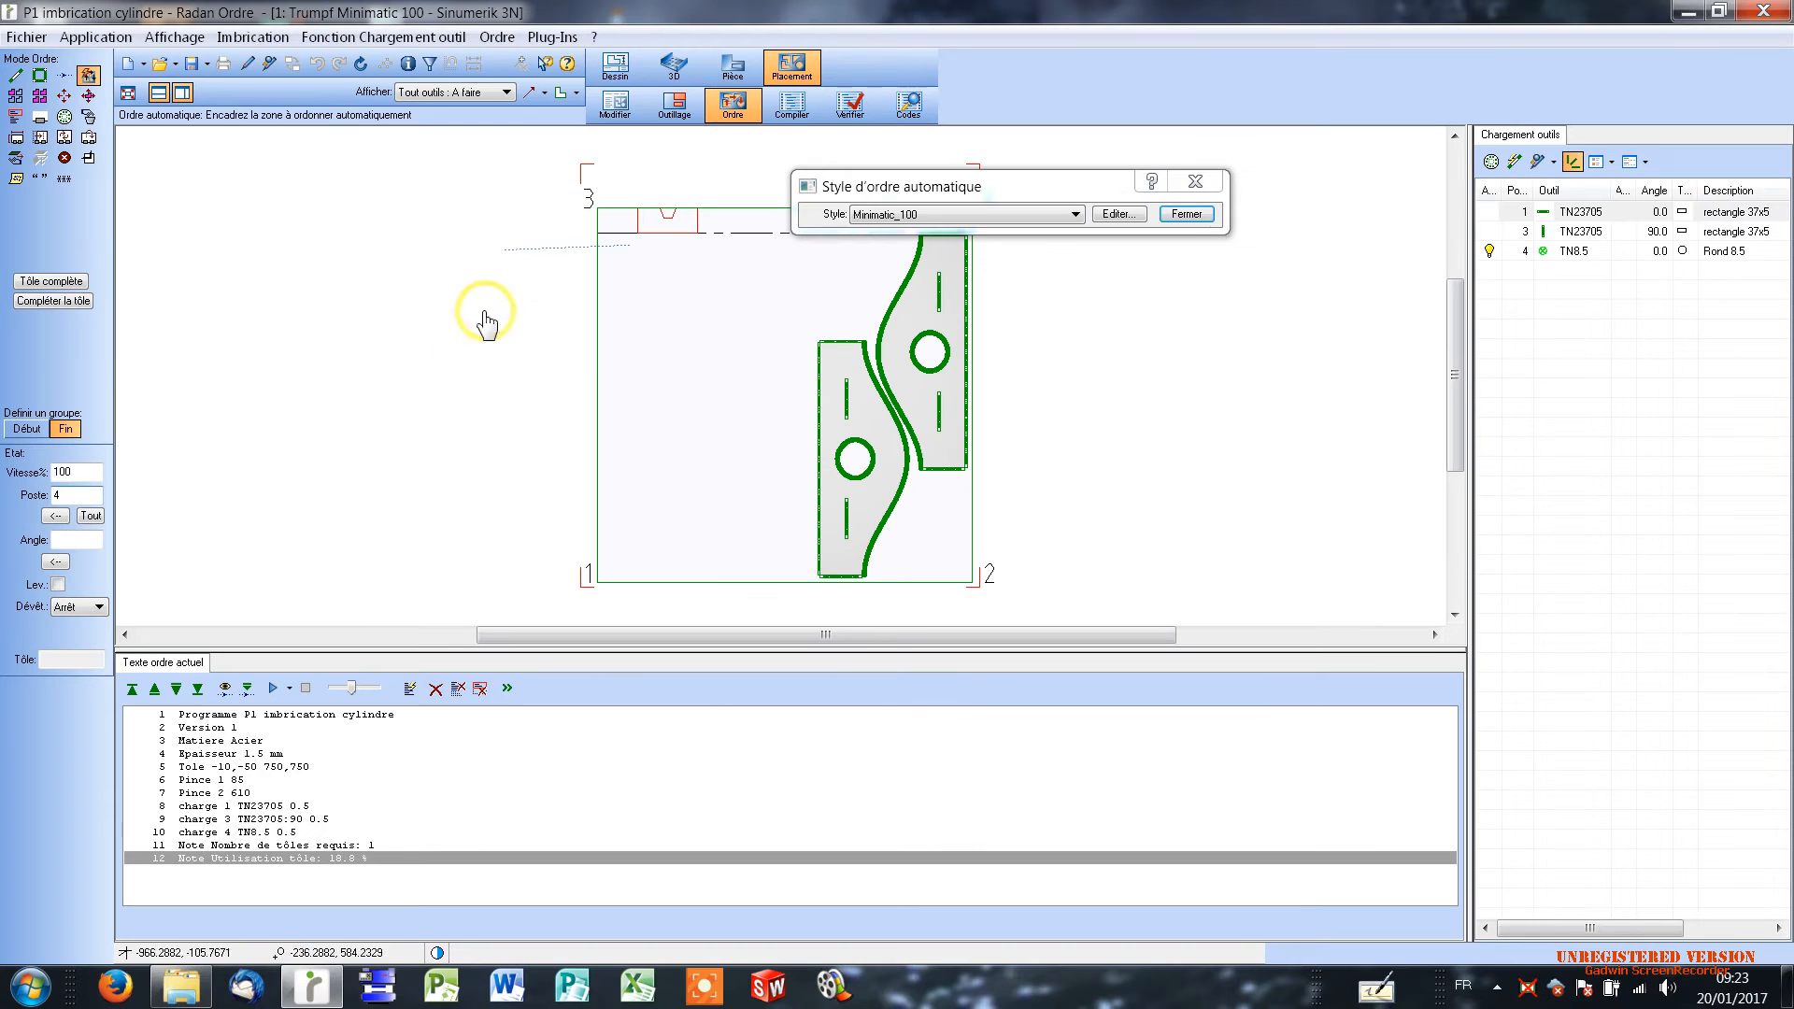
click(1187, 214)
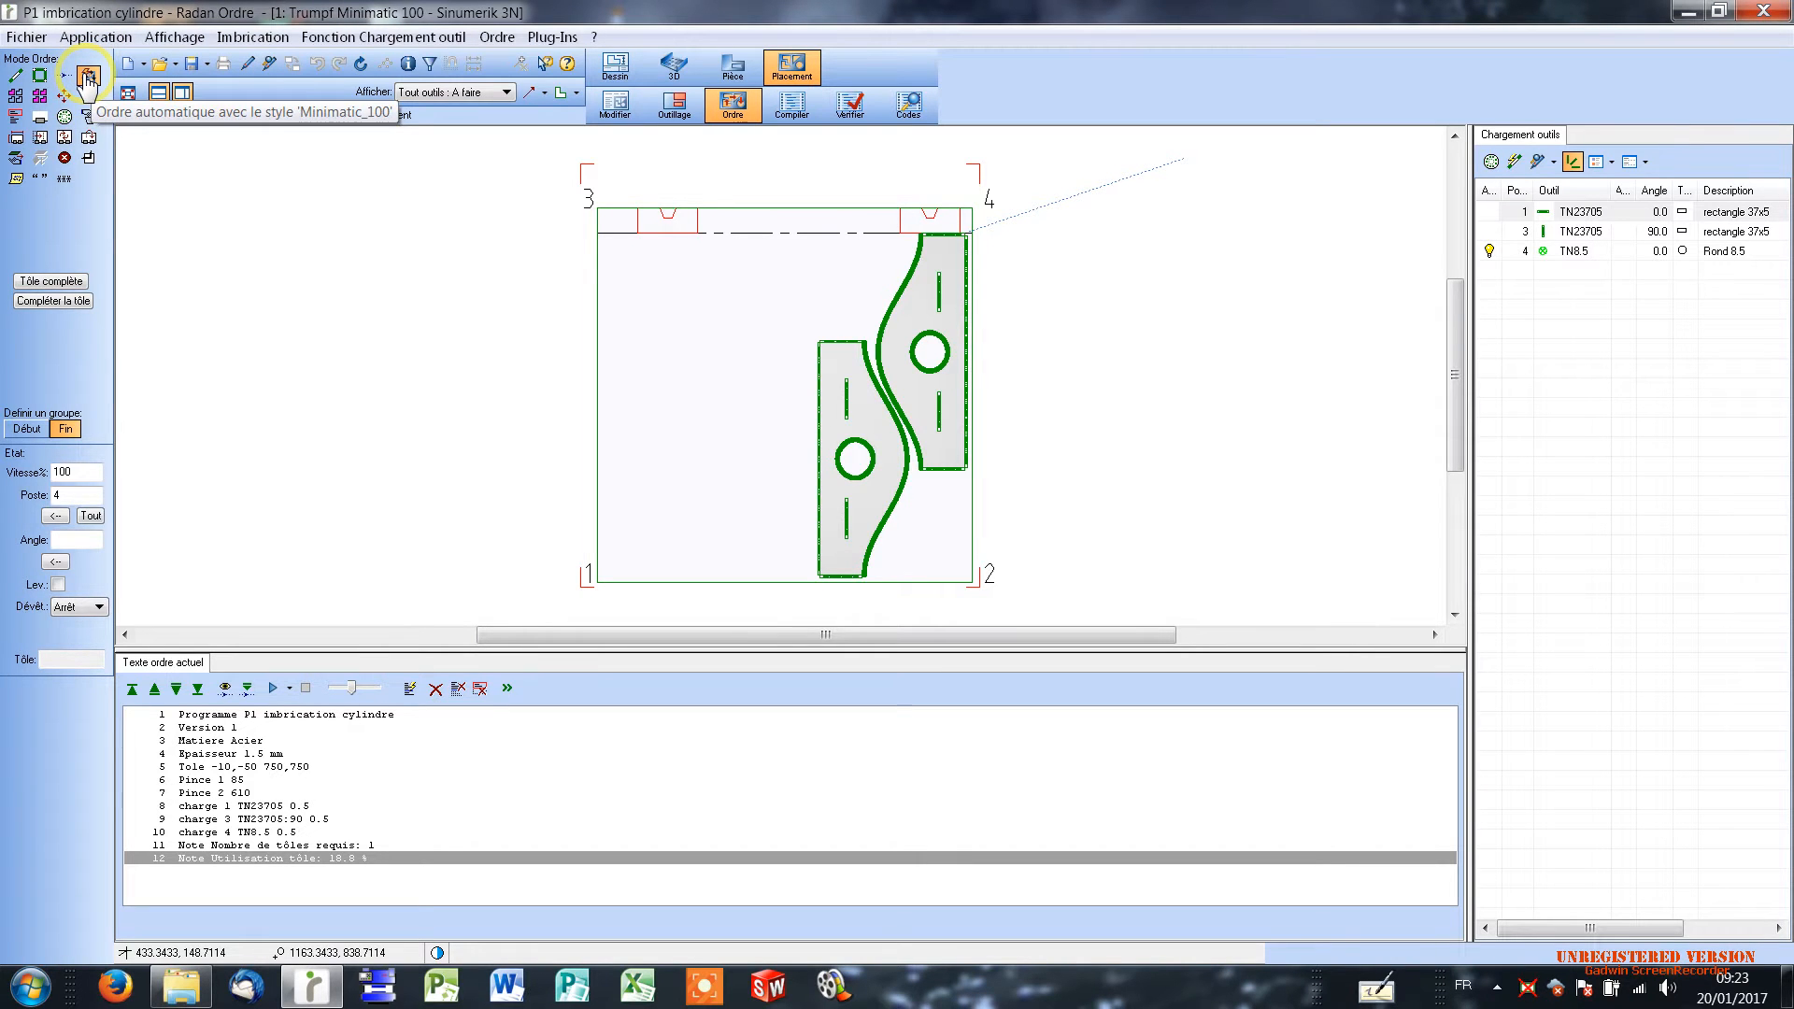
click(16, 77)
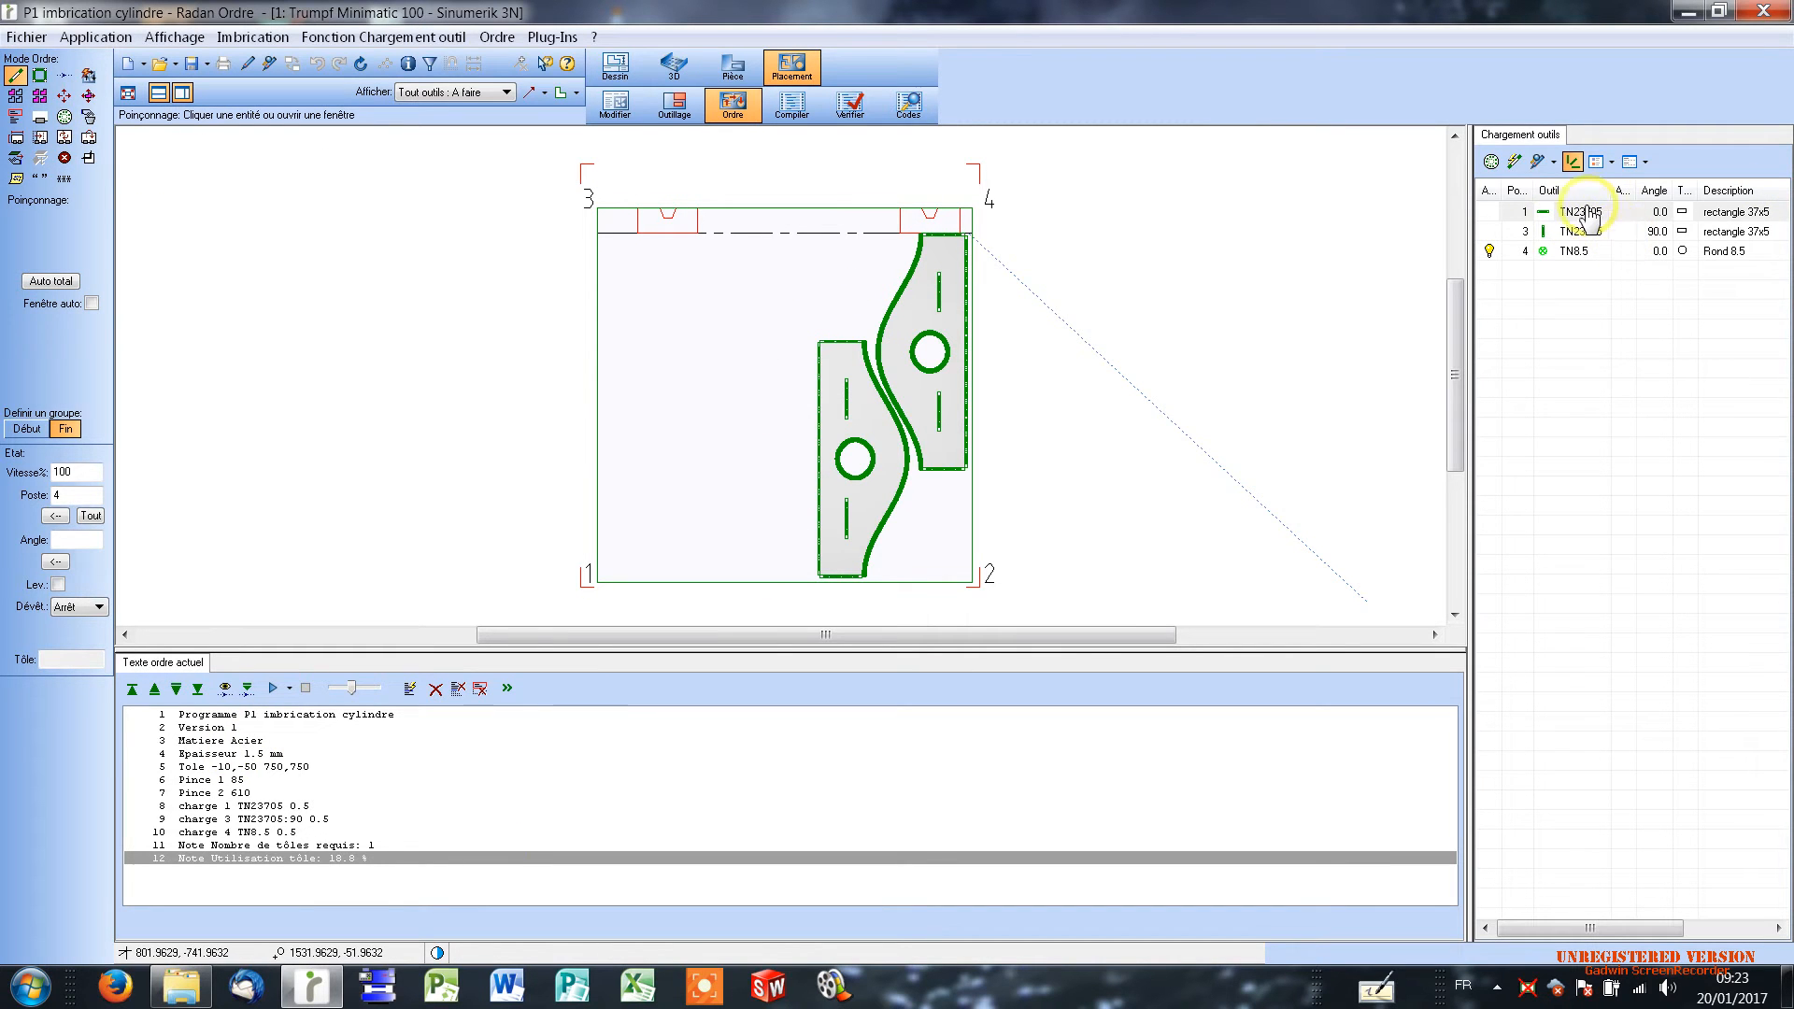
Step: Order the upper part's circular hole with the station 4 round 8.5 tool, followed by a stop
mouse_move(1579, 262)
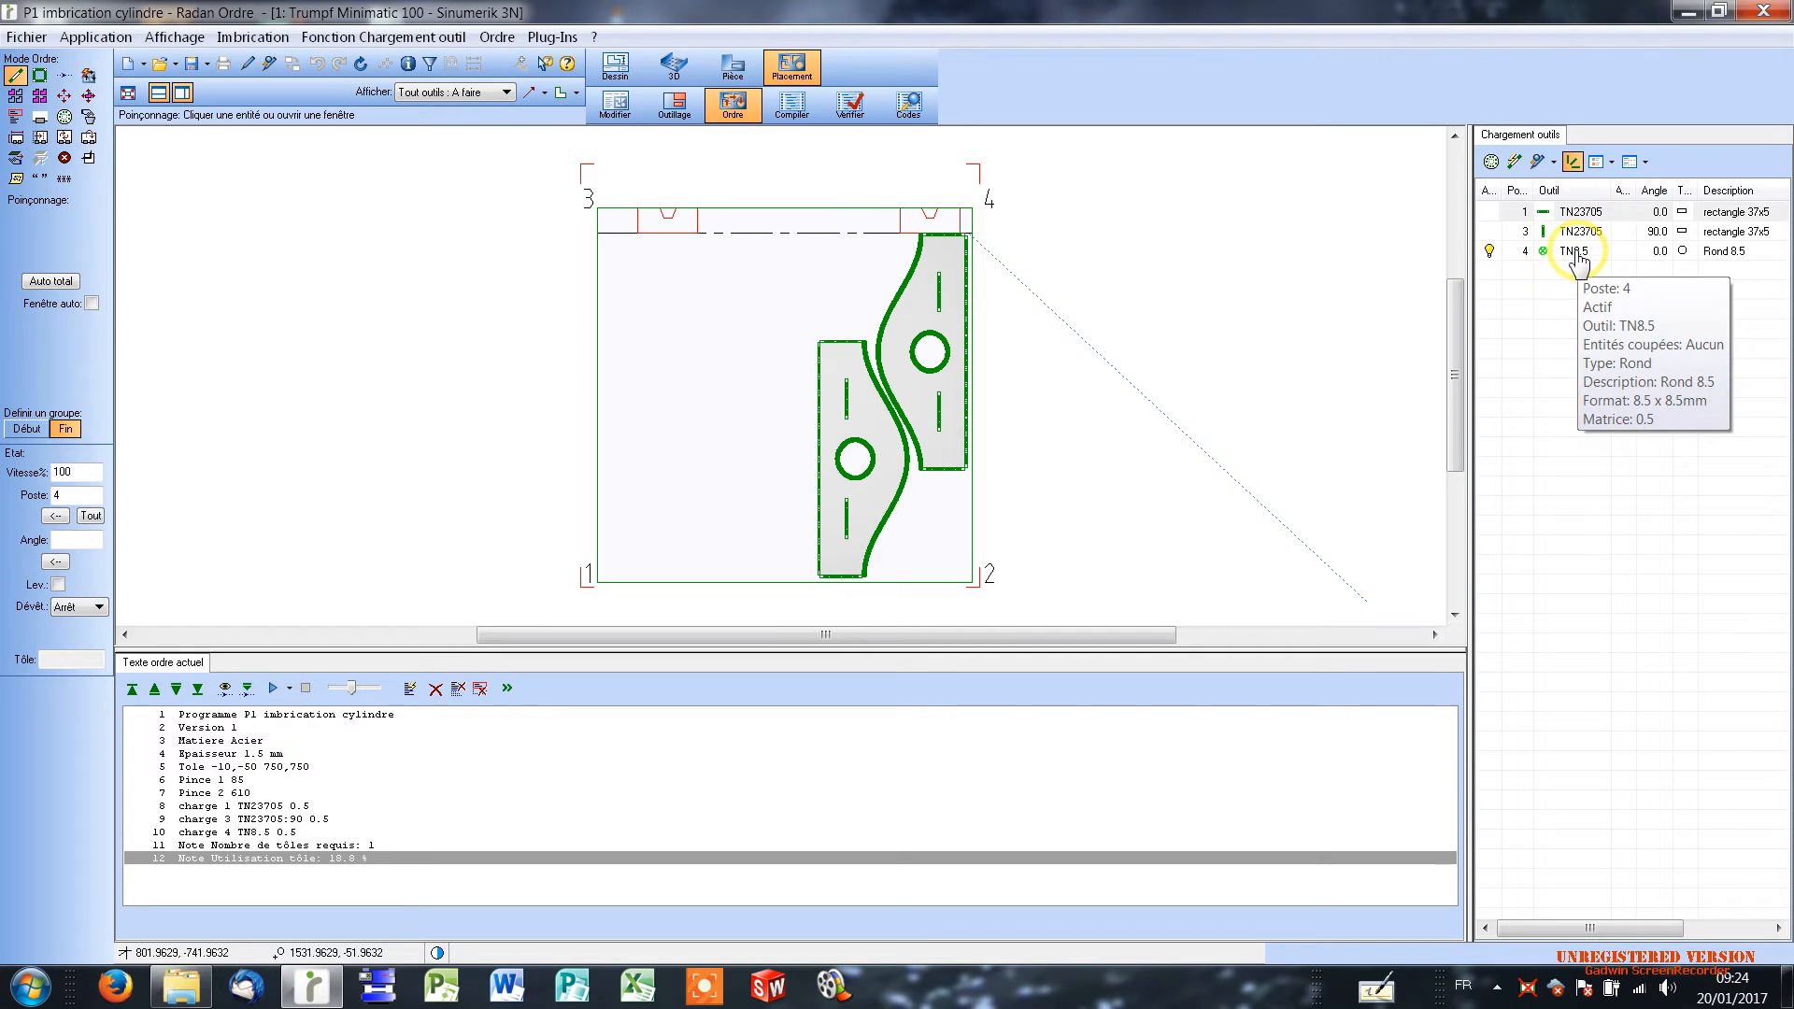
click(1579, 261)
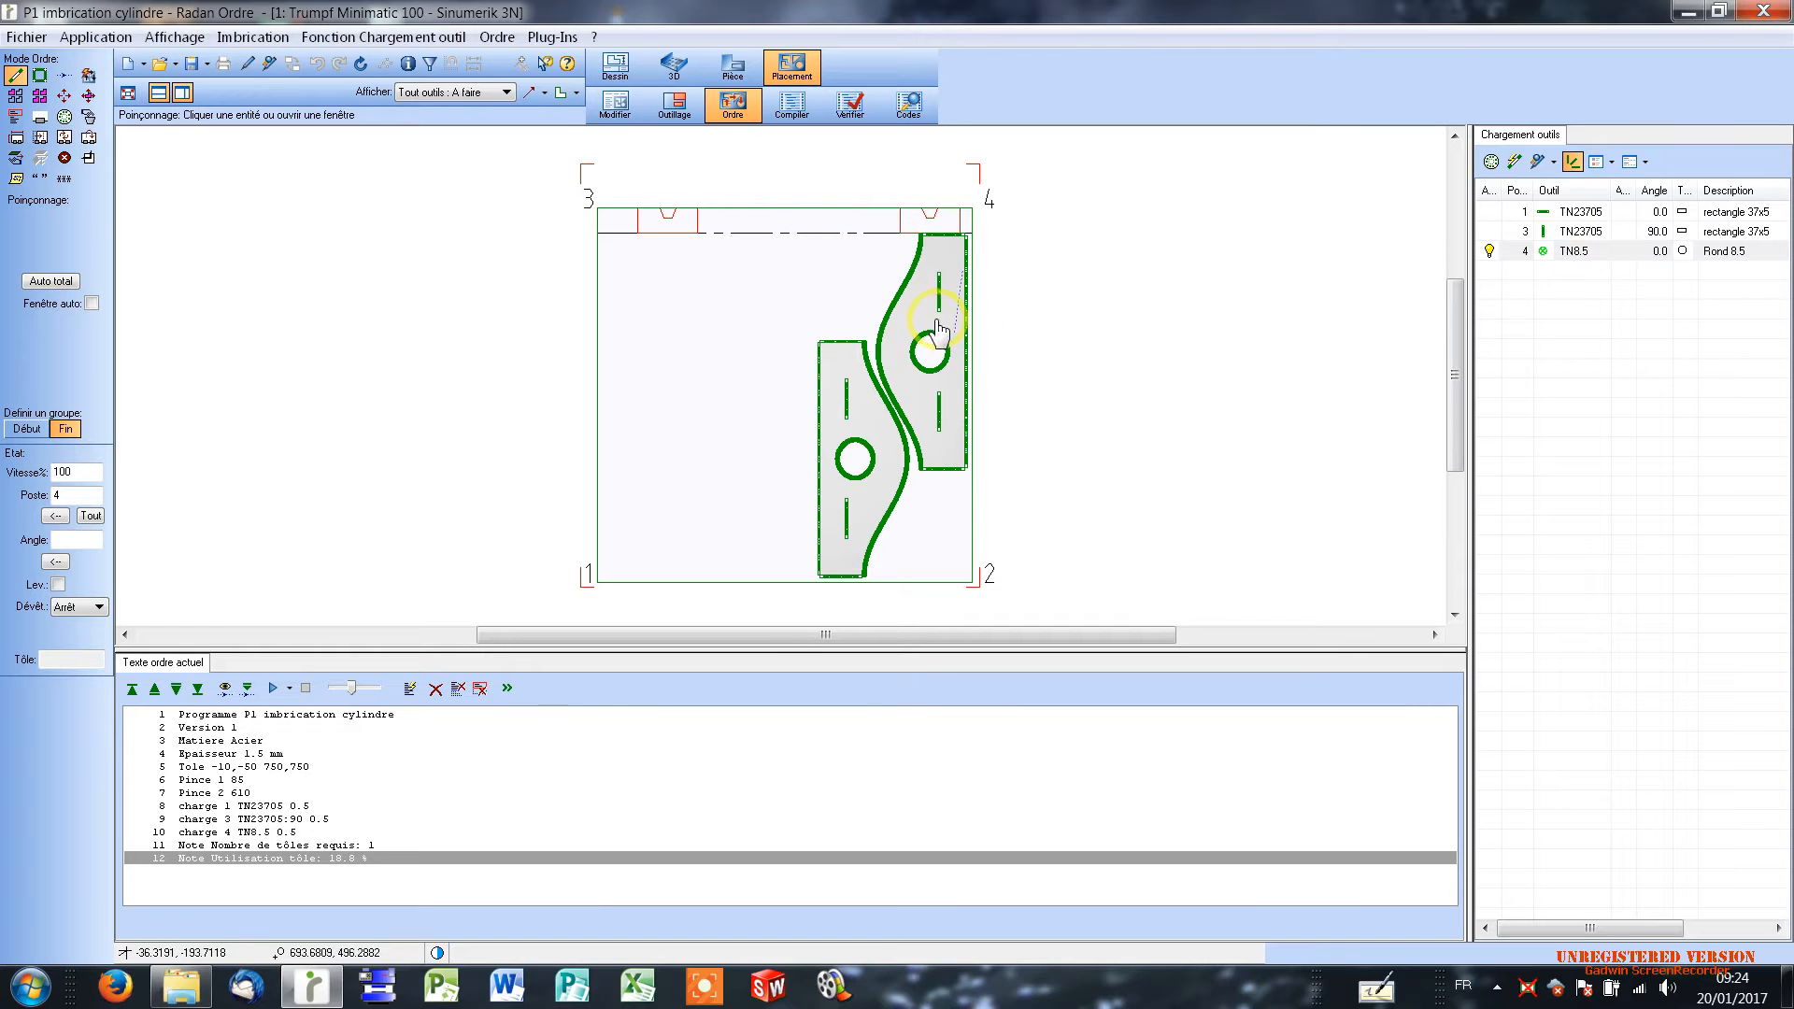
click(901, 323)
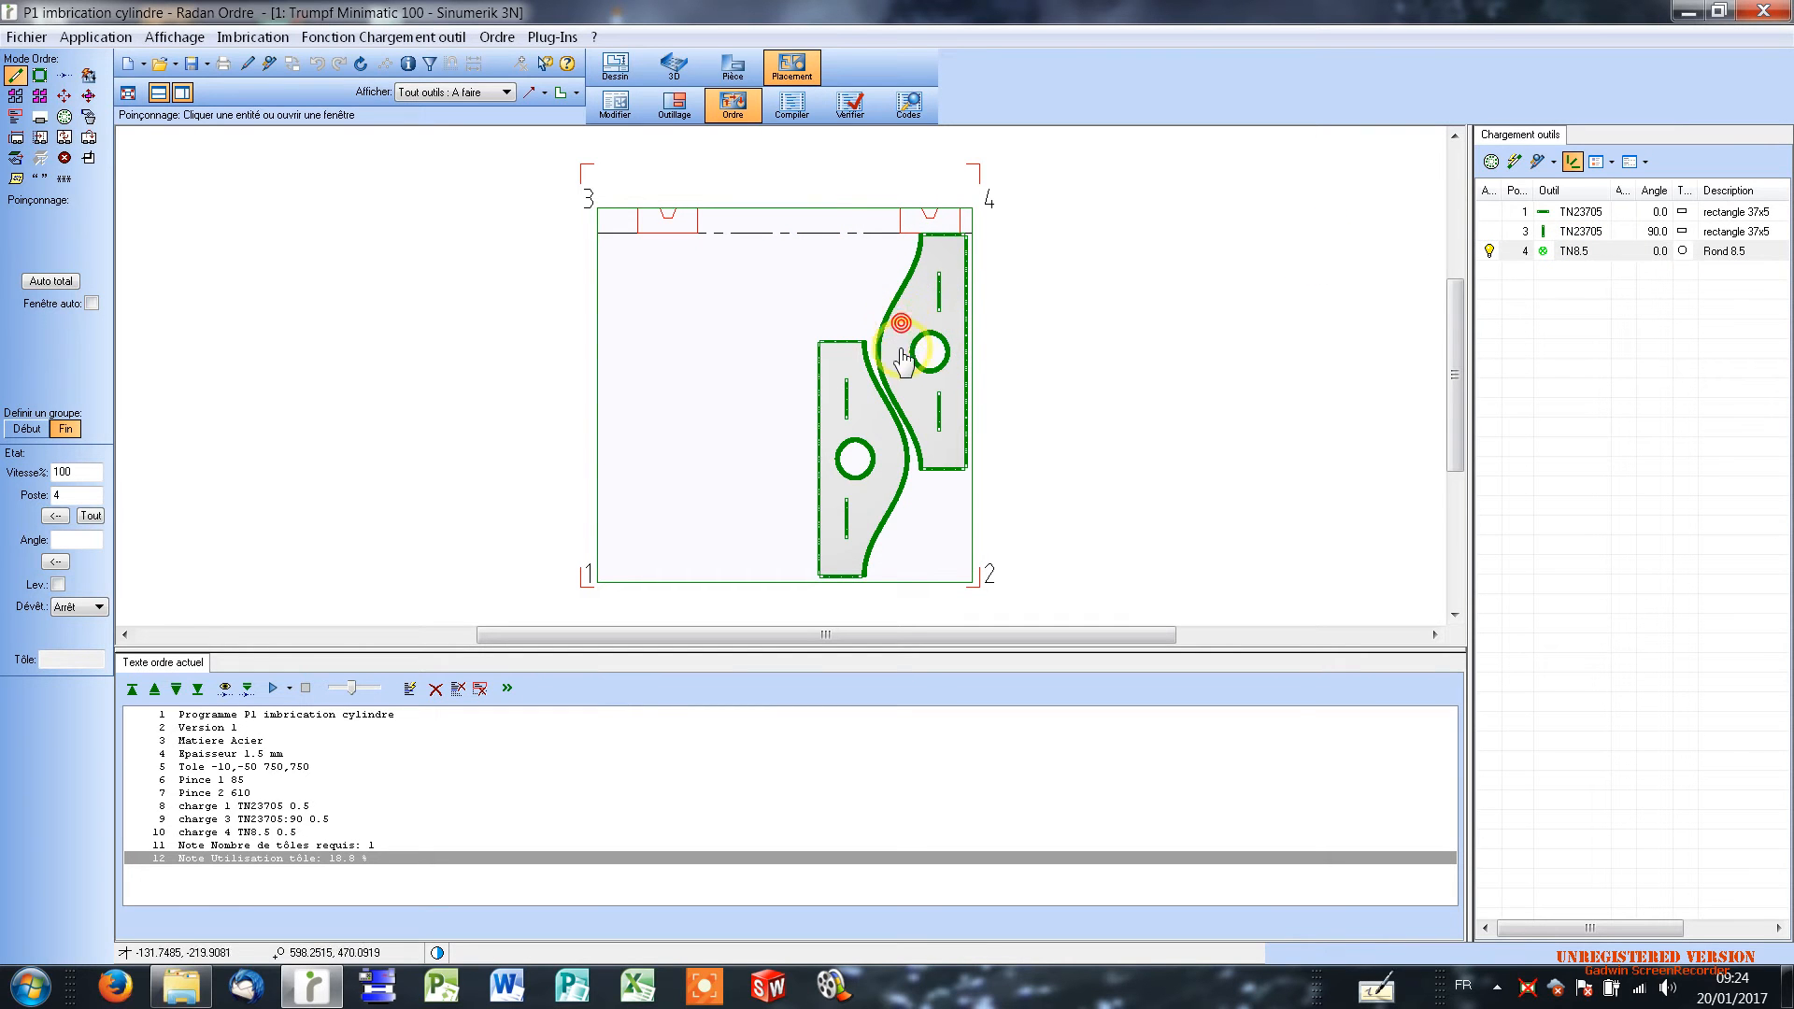
click(956, 380)
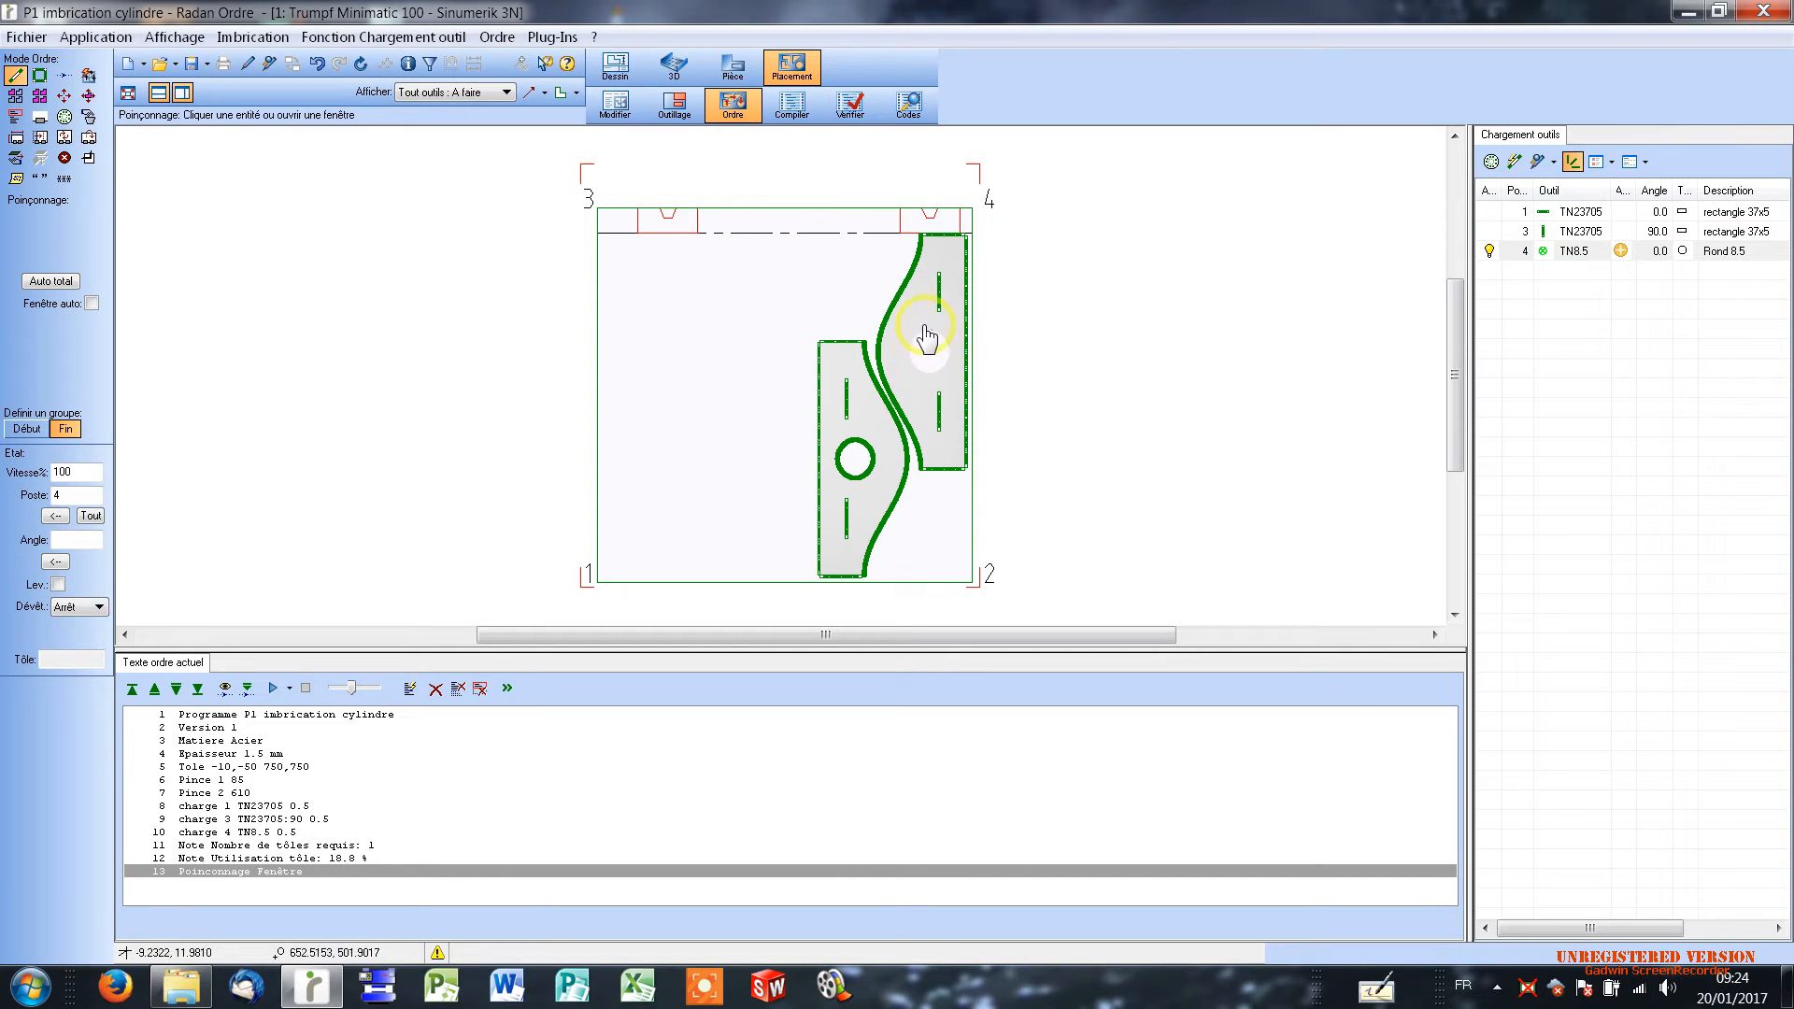
click(452, 91)
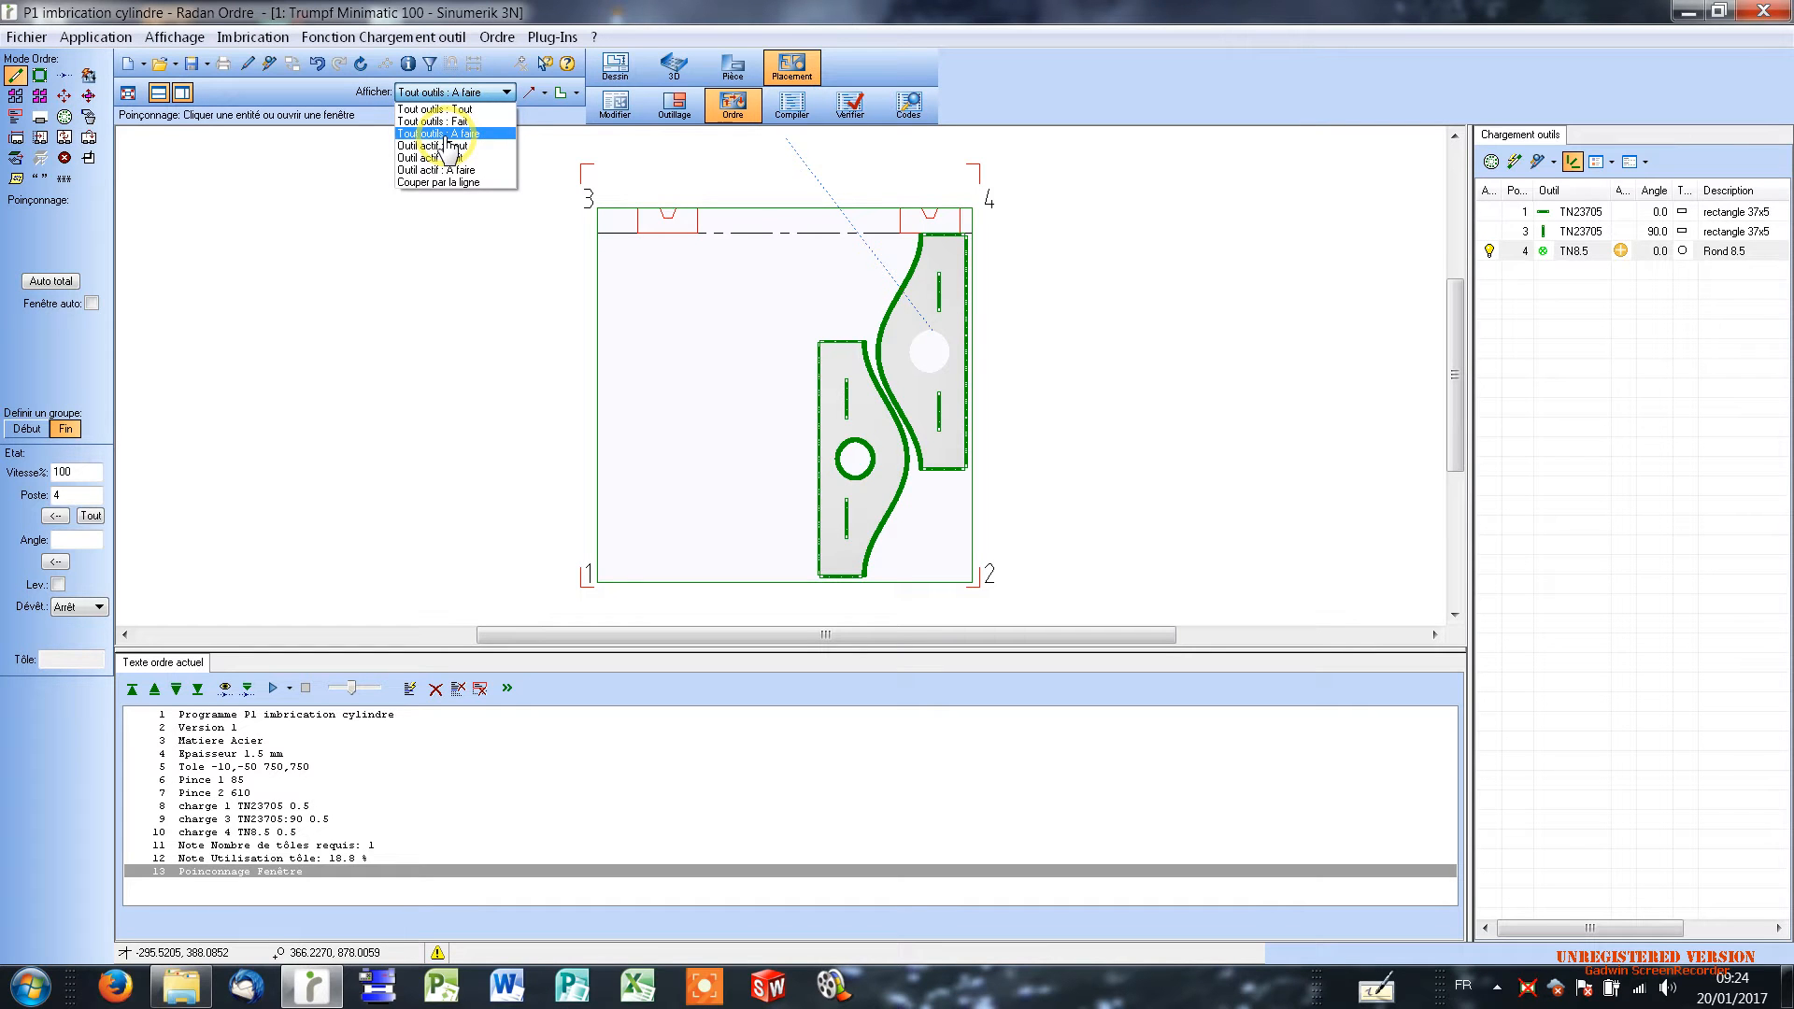
click(453, 133)
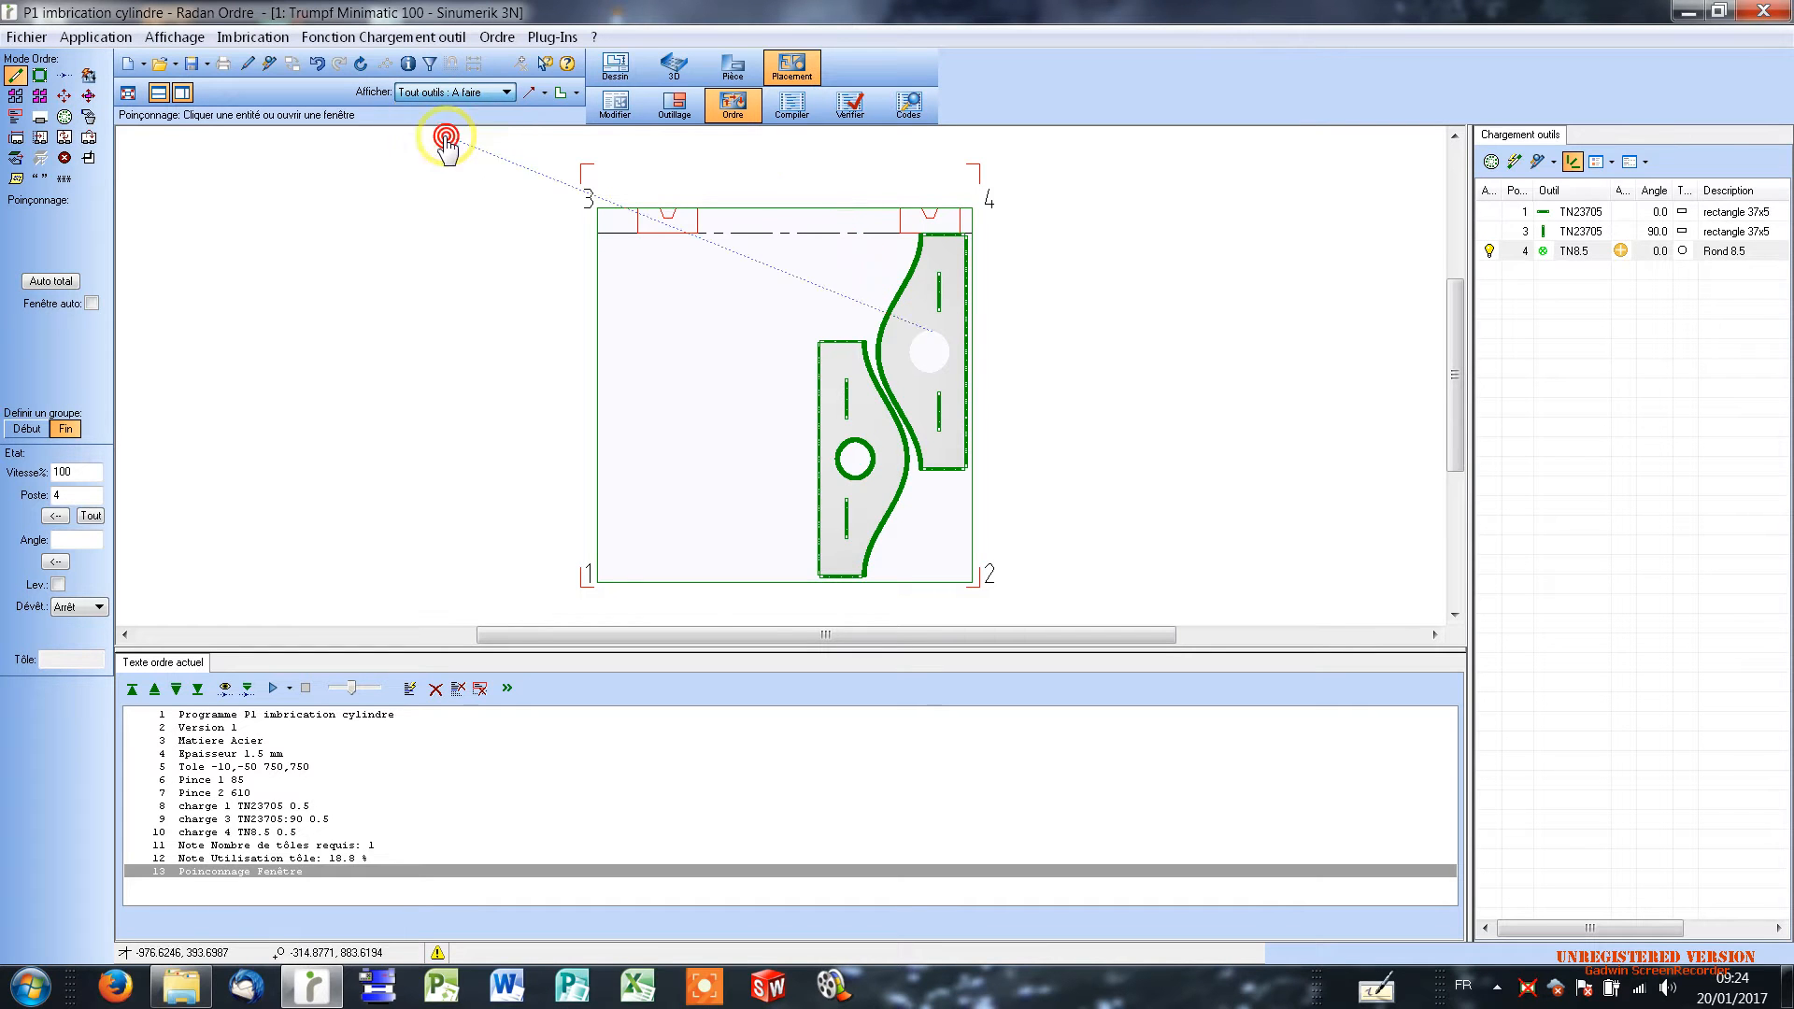
click(932, 358)
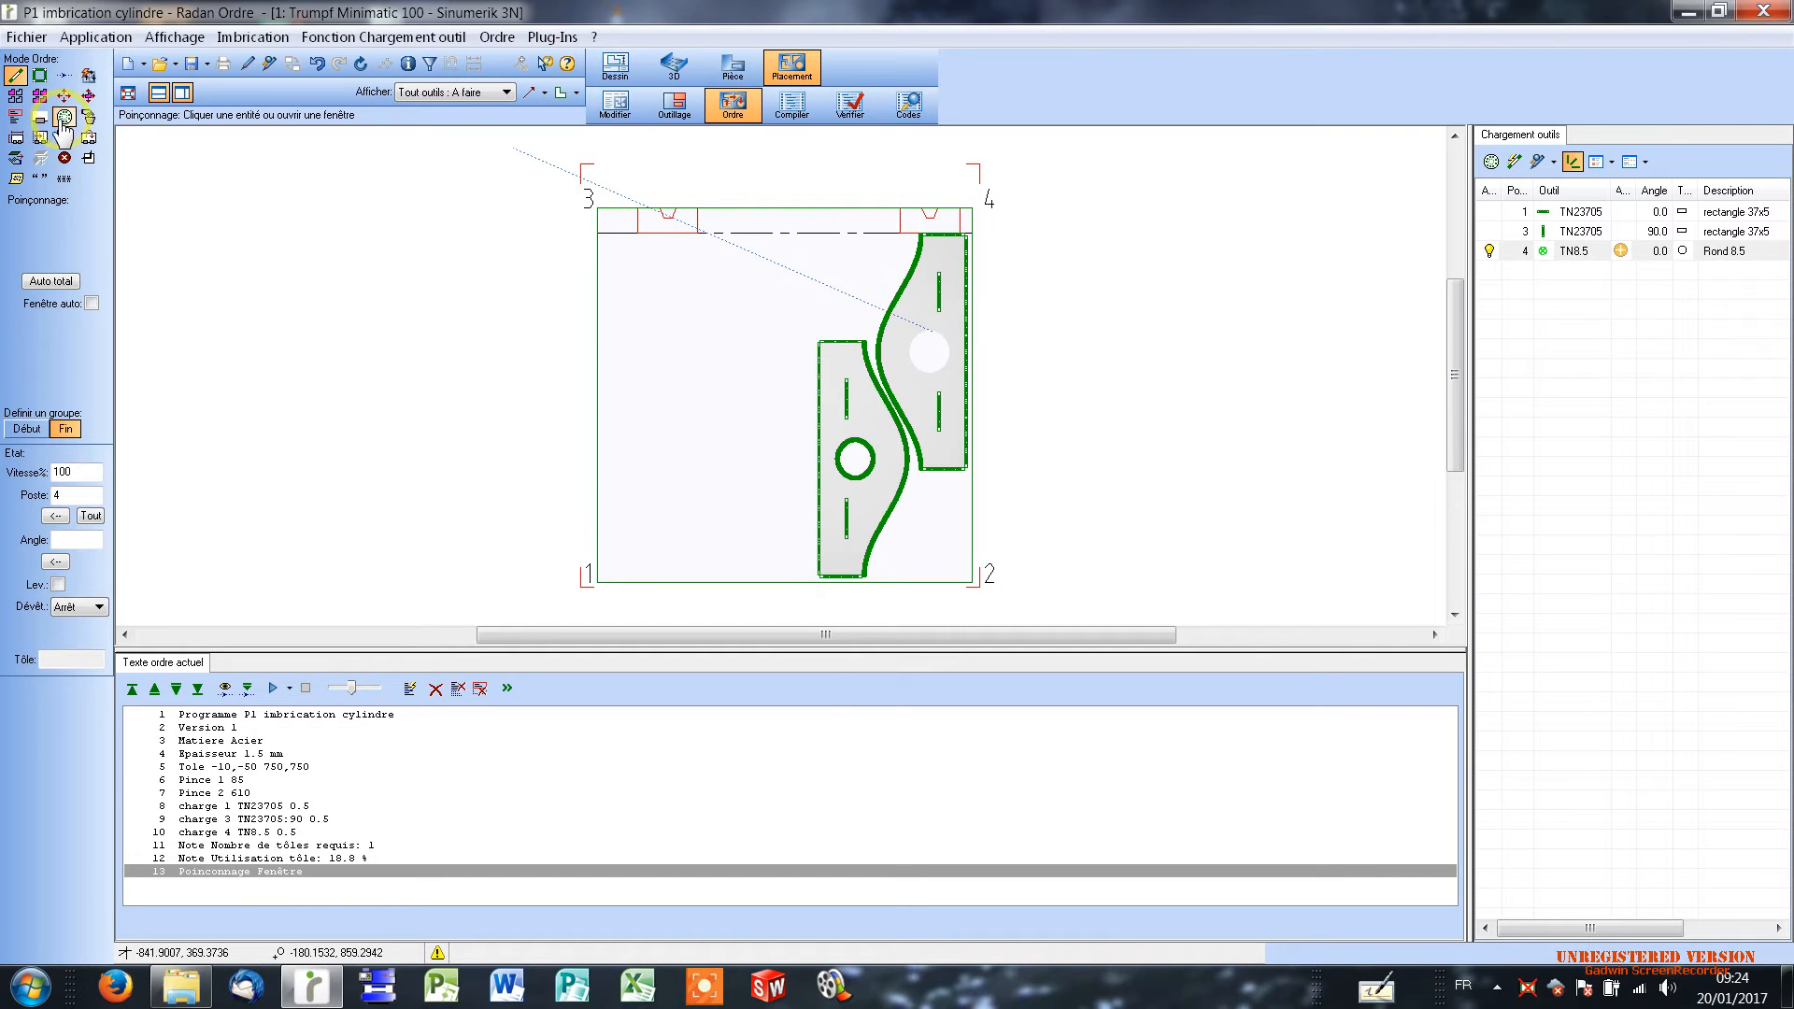
click(64, 158)
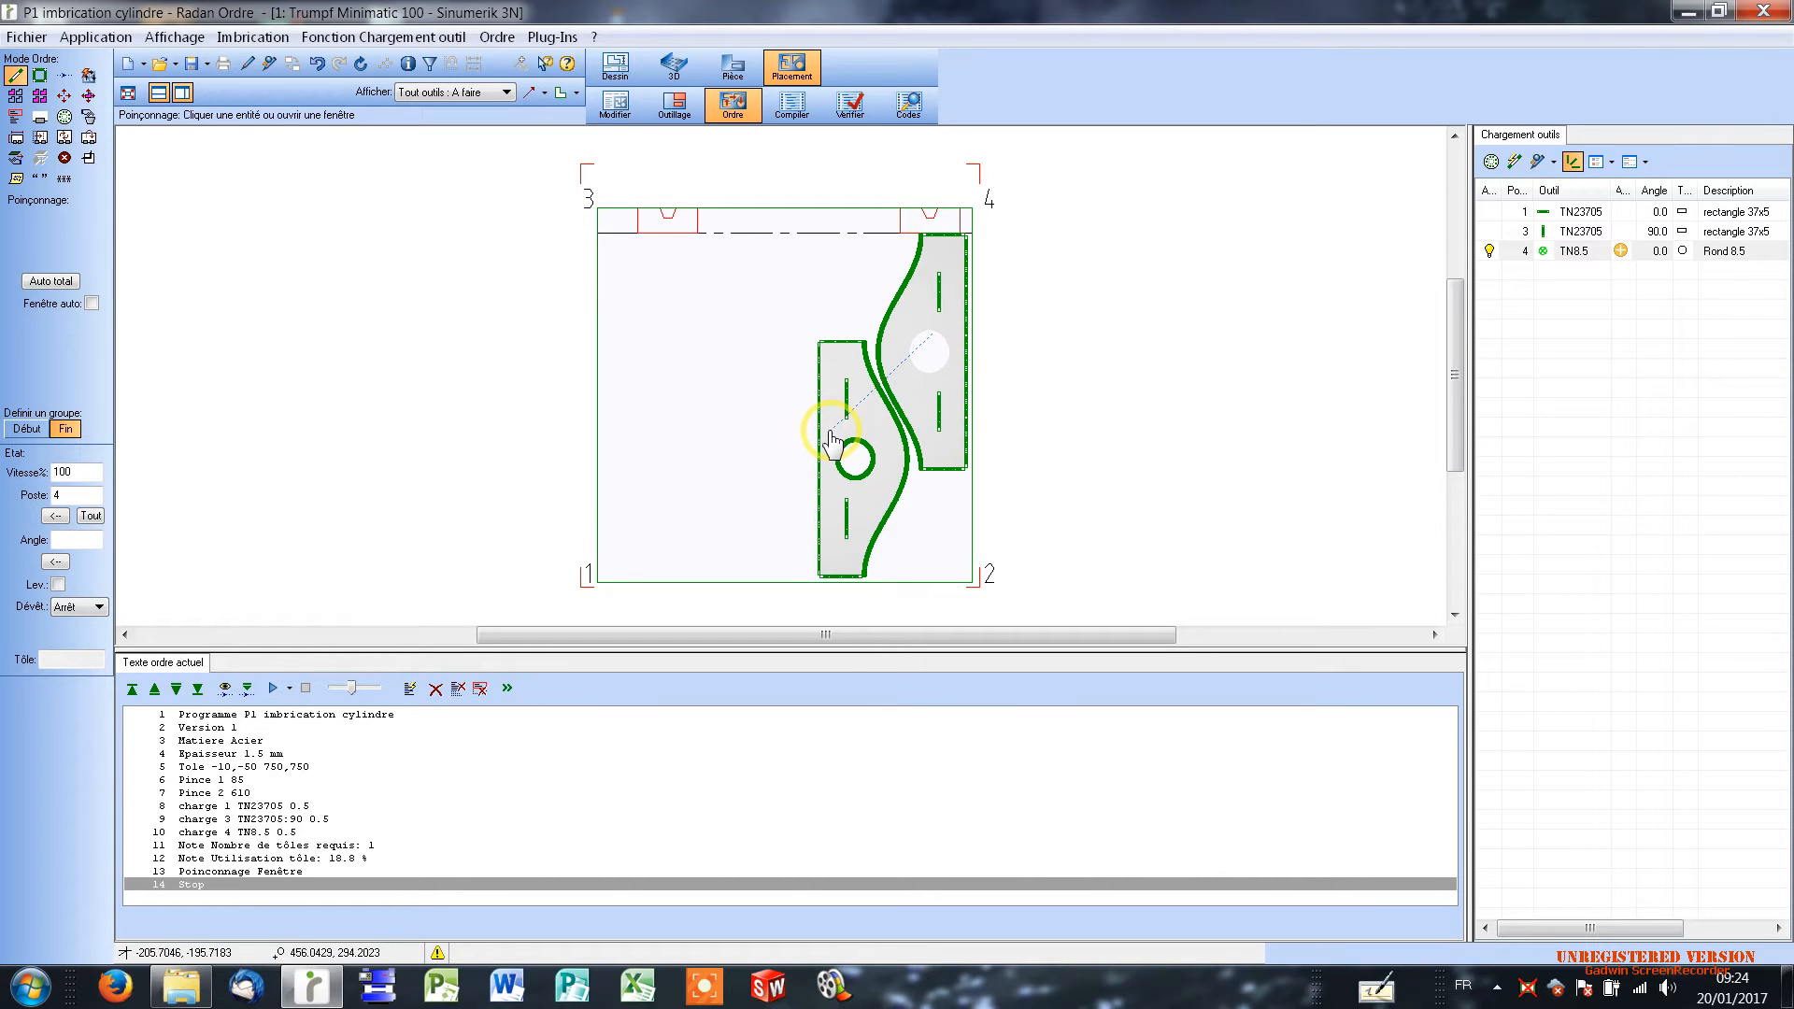
Step: Order the lower part's circular hole followed by a stop, and then the curved edges of both parts, using the round tool
drag(831, 432, 880, 486)
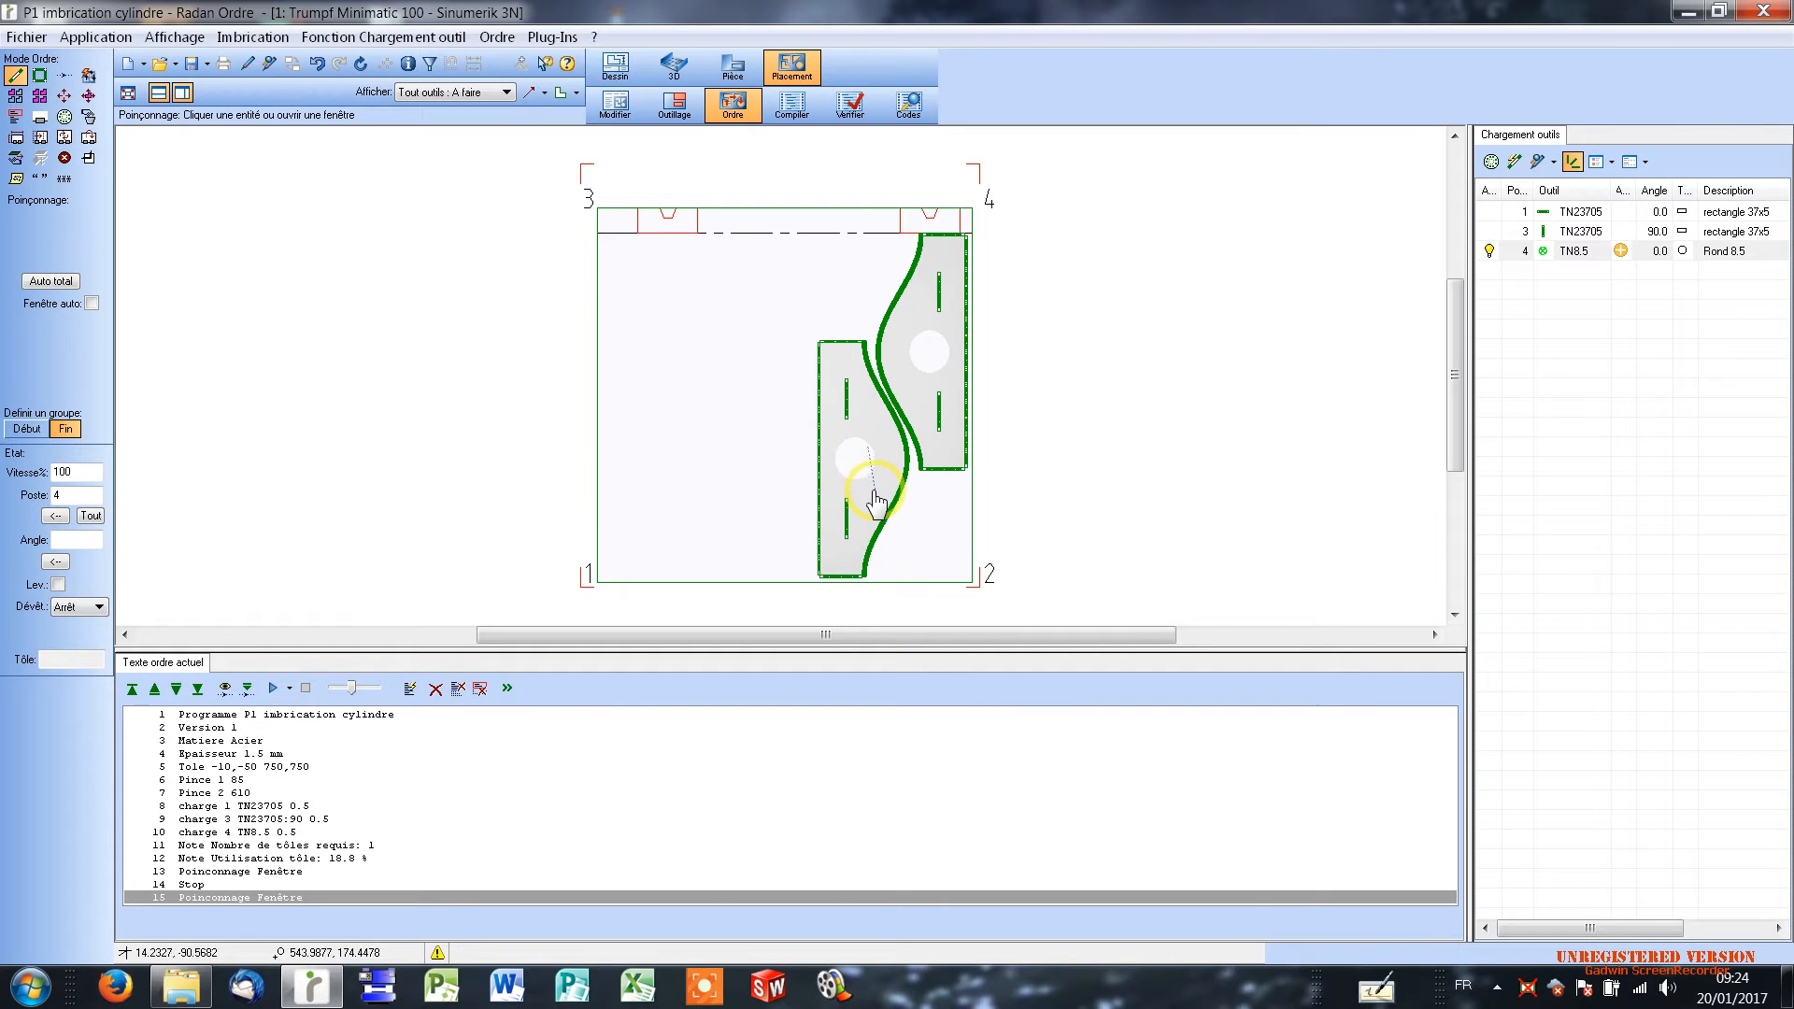
click(63, 160)
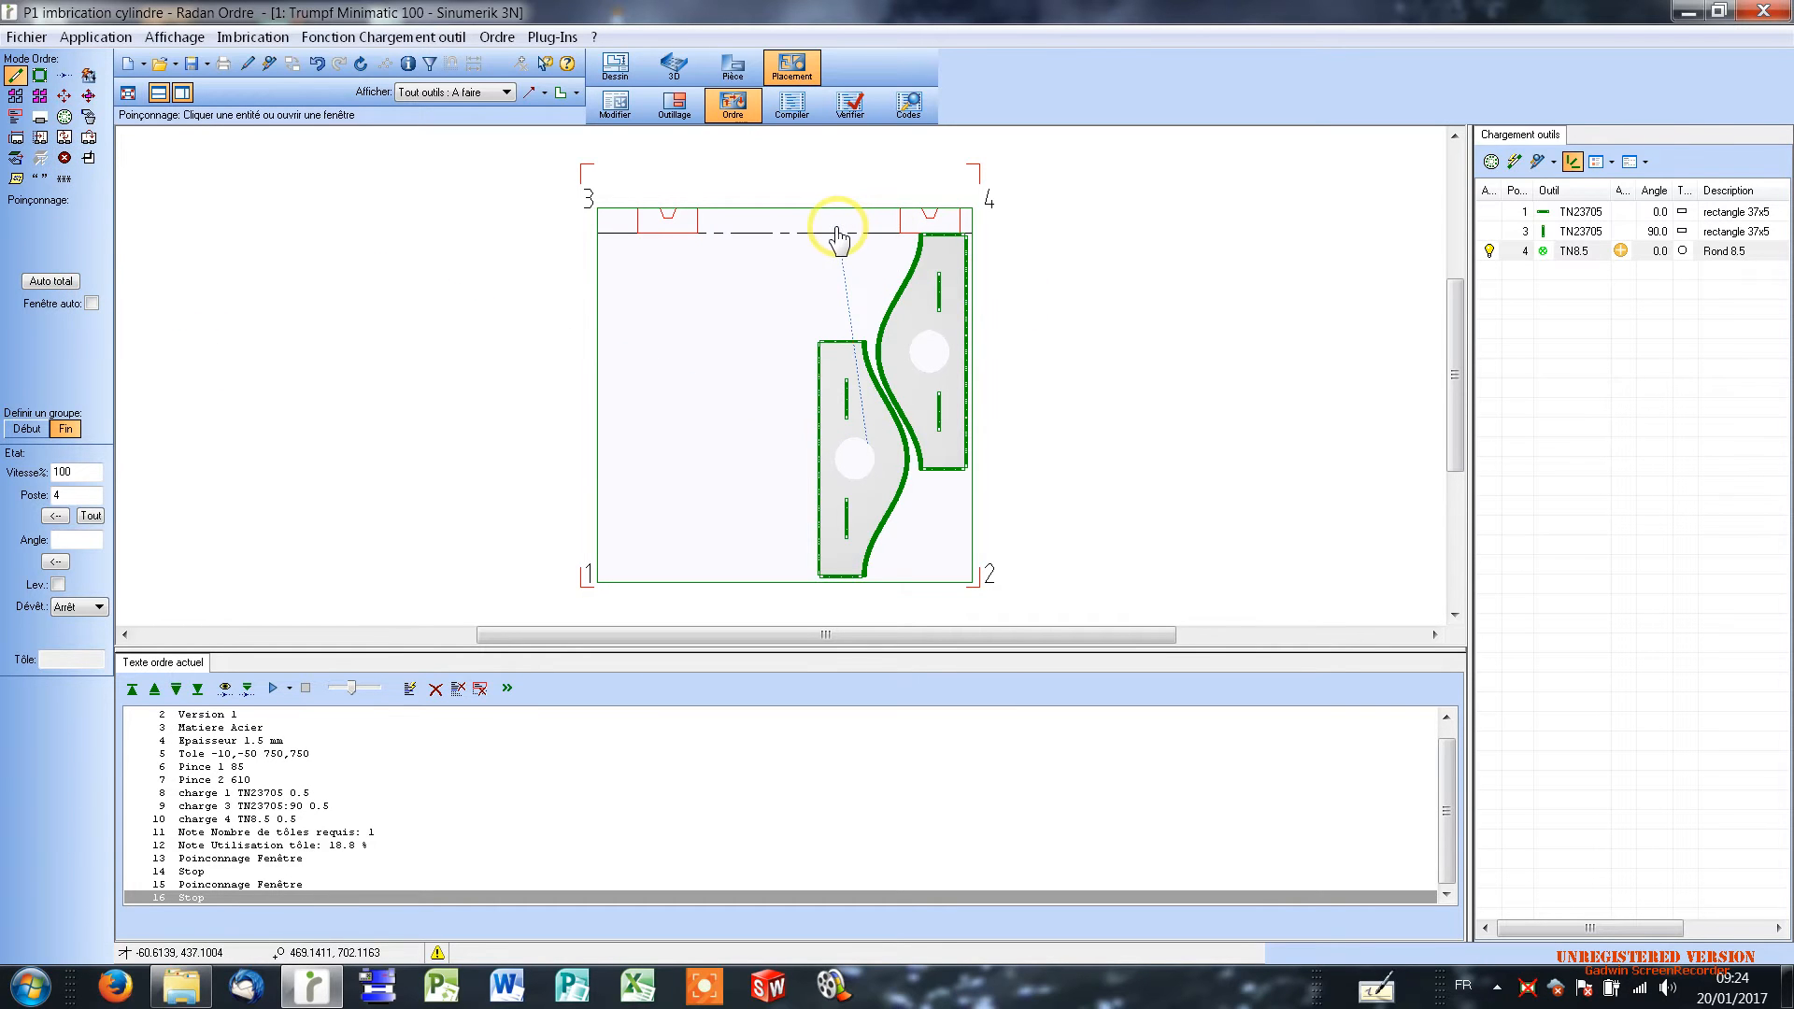
drag(843, 223, 949, 592)
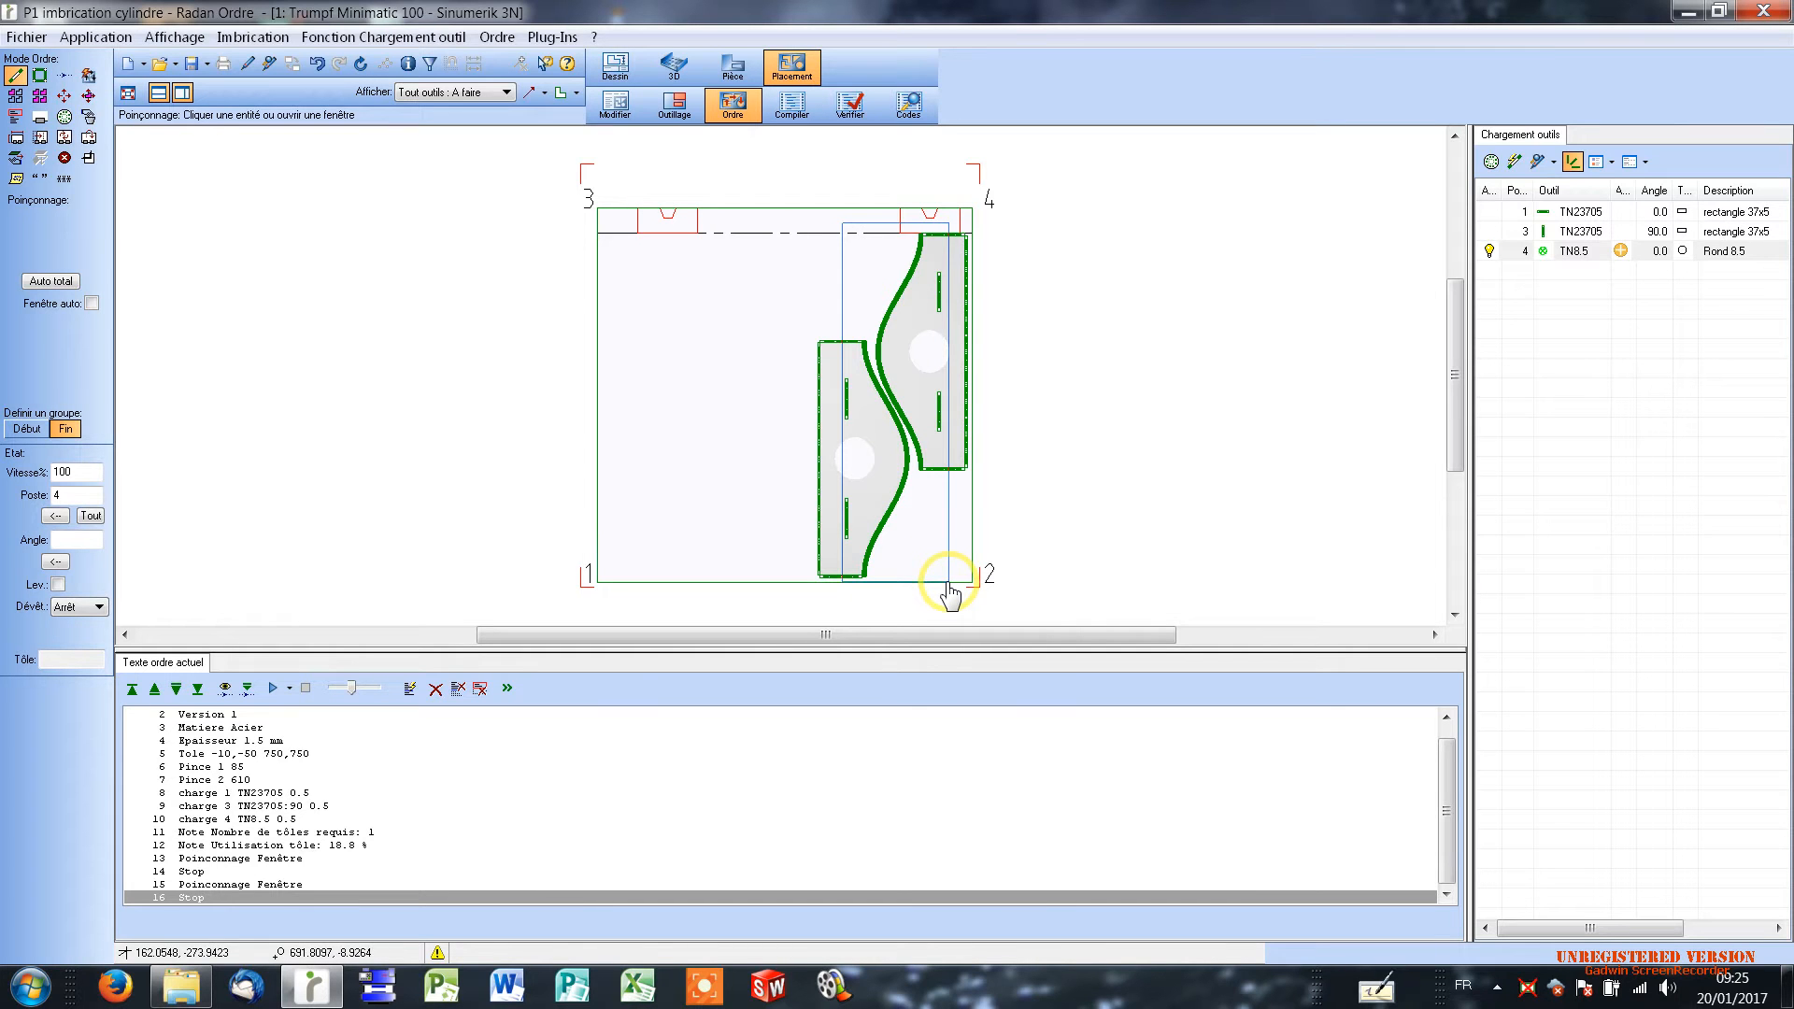
drag(949, 591, 949, 591)
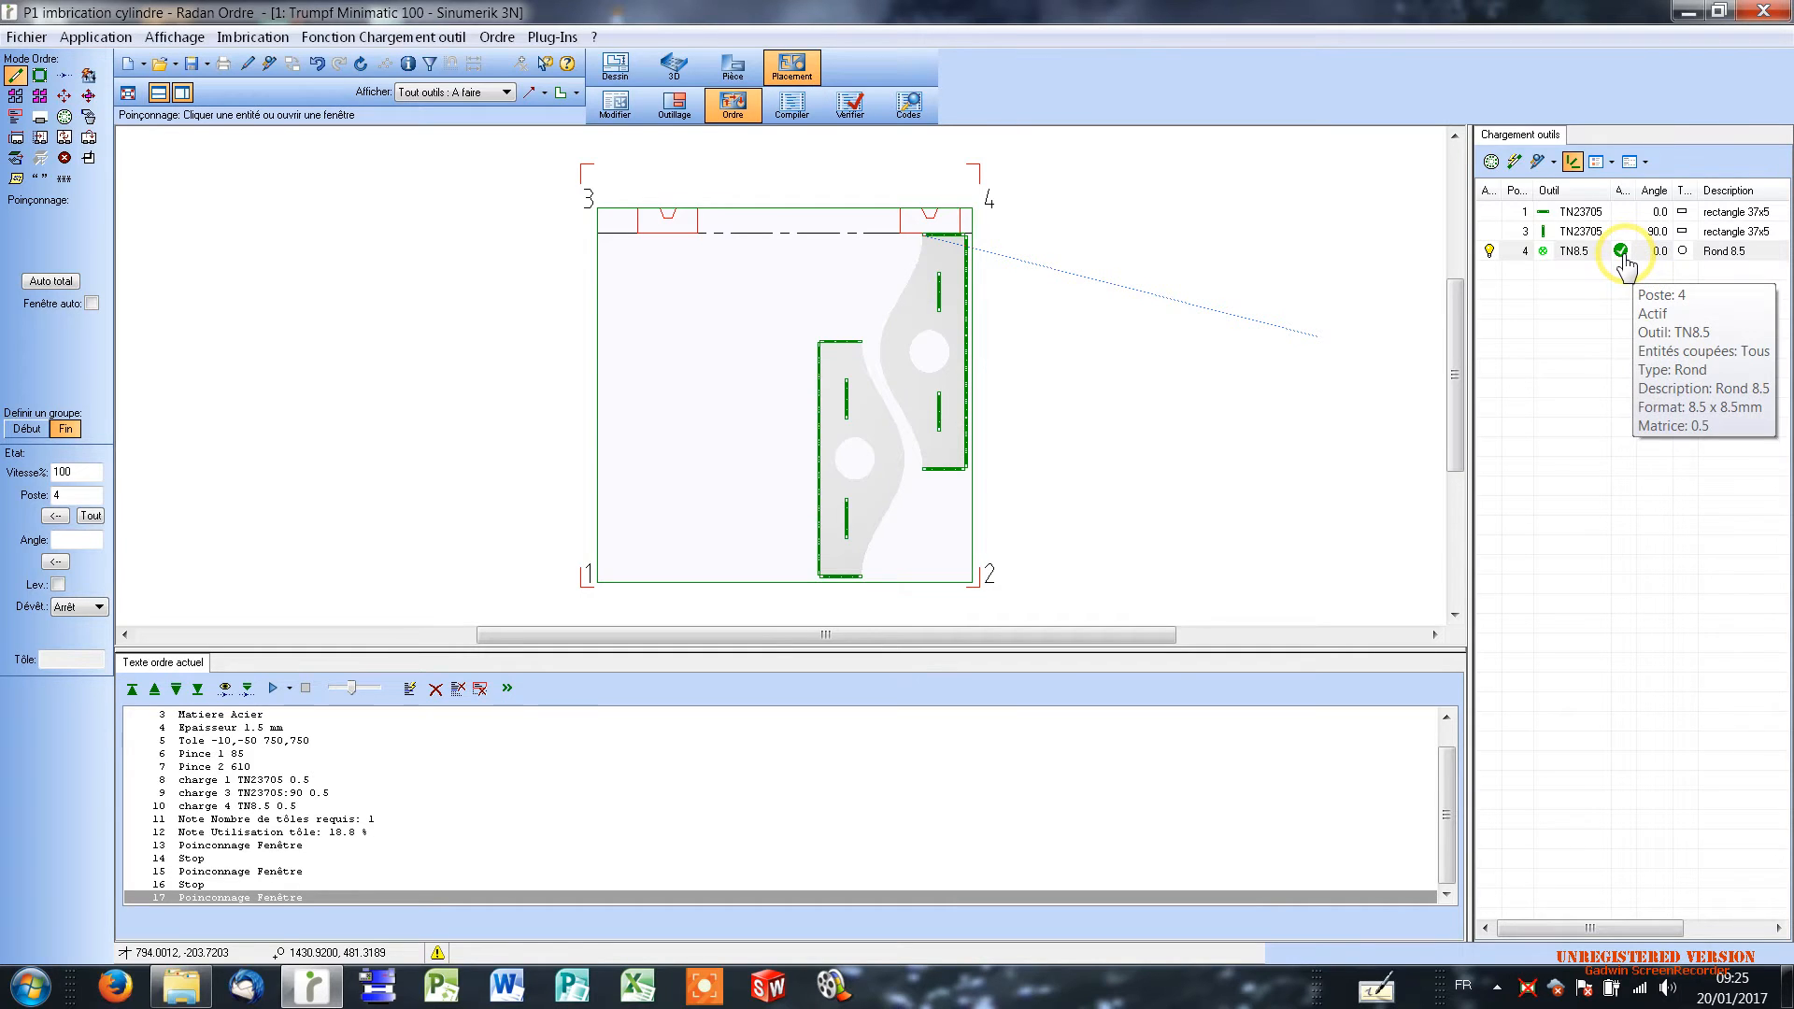
Step: Activate the station 3 rectangle 37x5 tool at 90° and order the two slots in the upper part and the two in the lower part
drag(1456, 340, 1455, 363)
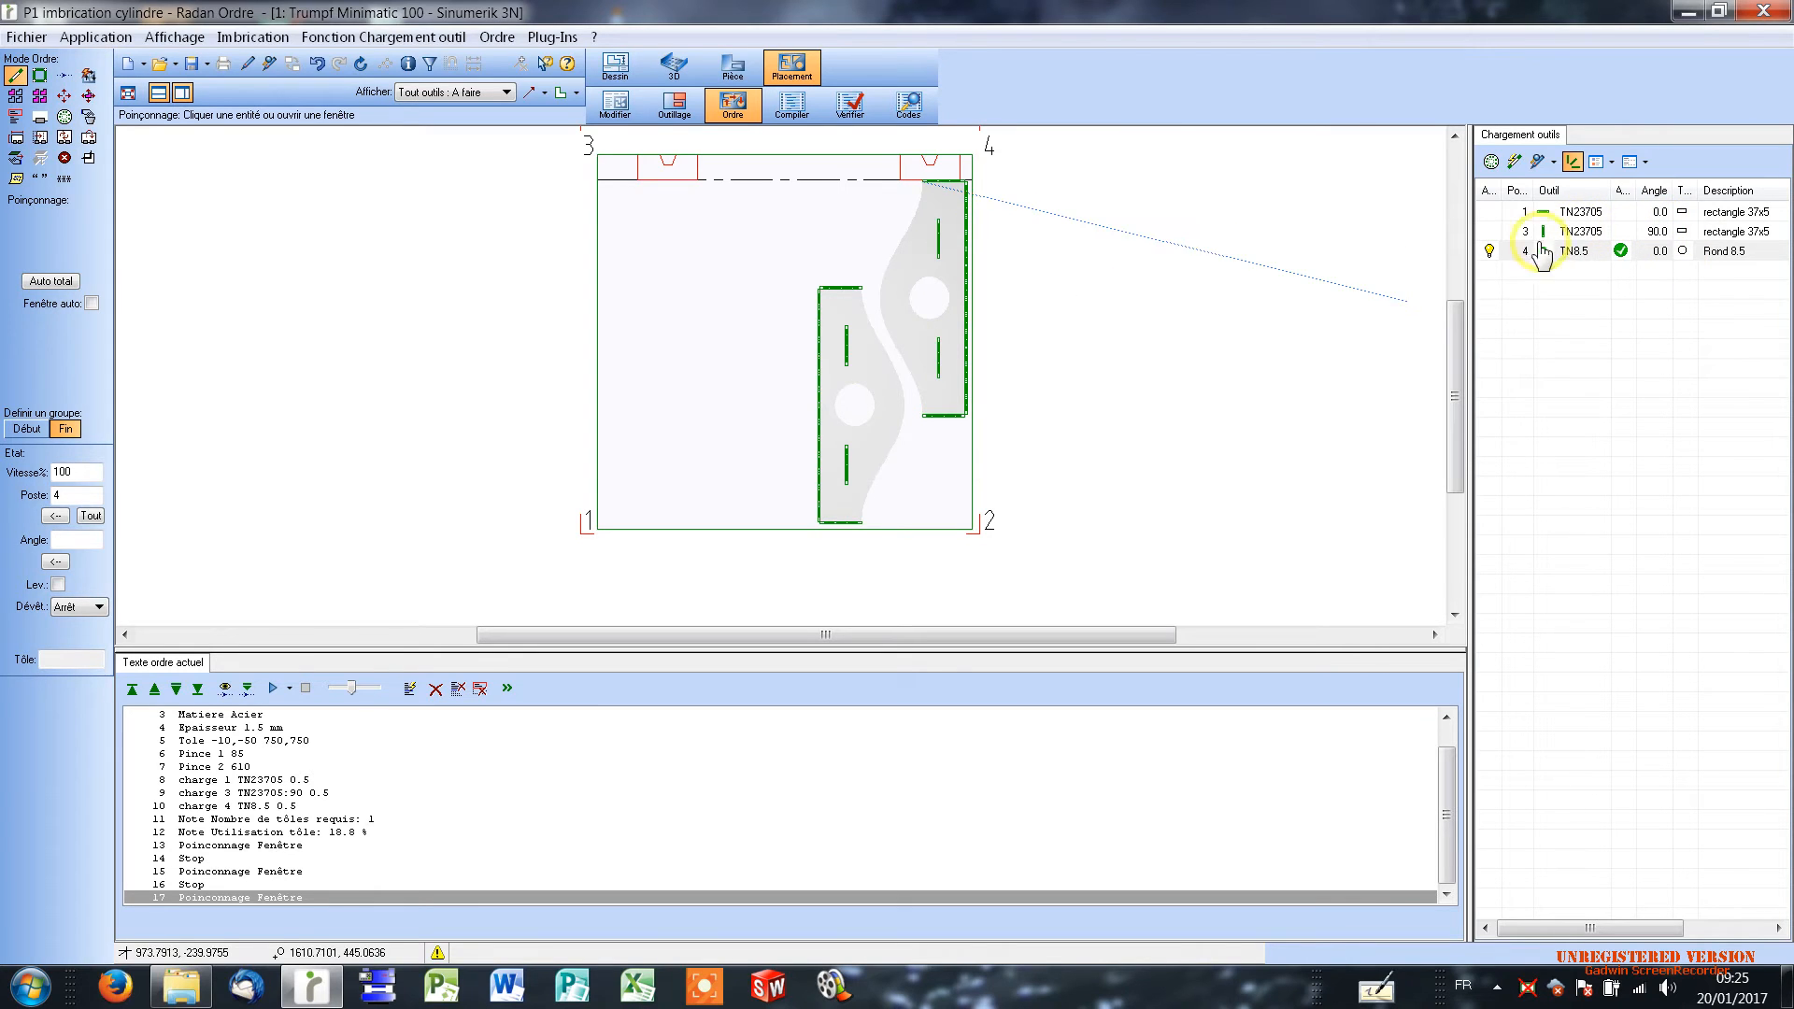
mouse_move(1581, 239)
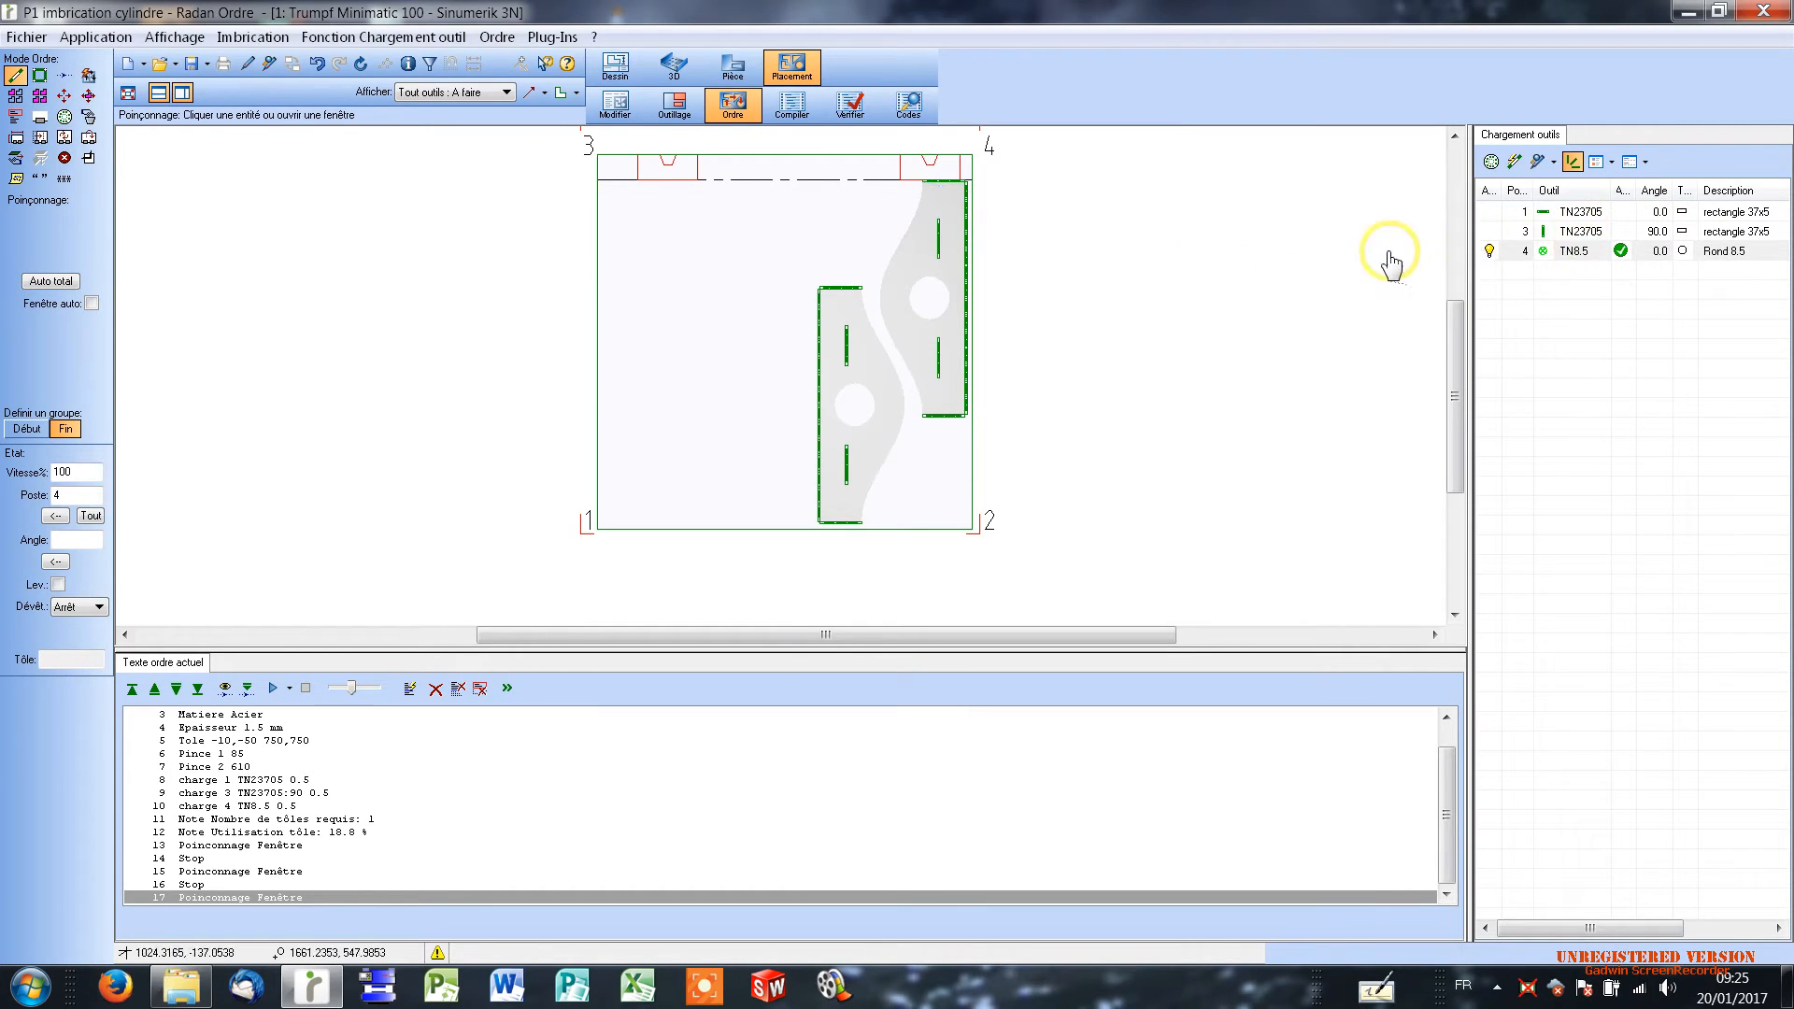
click(1582, 233)
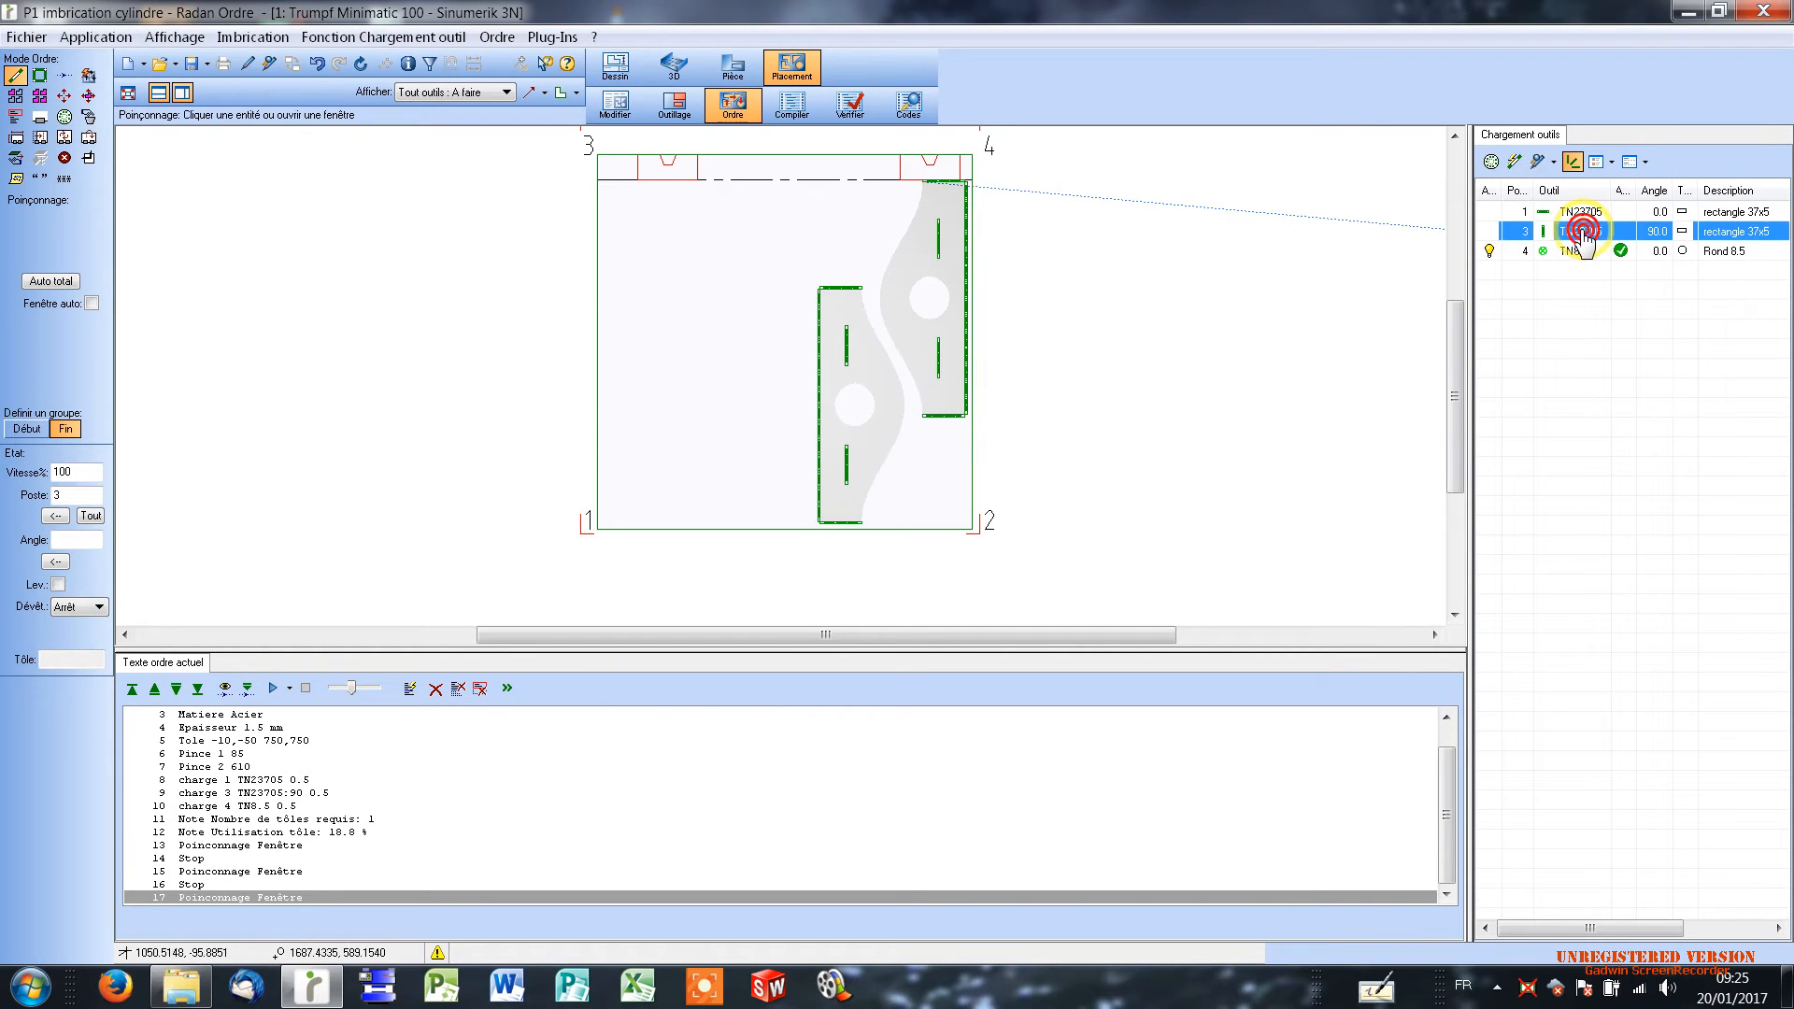
click(939, 241)
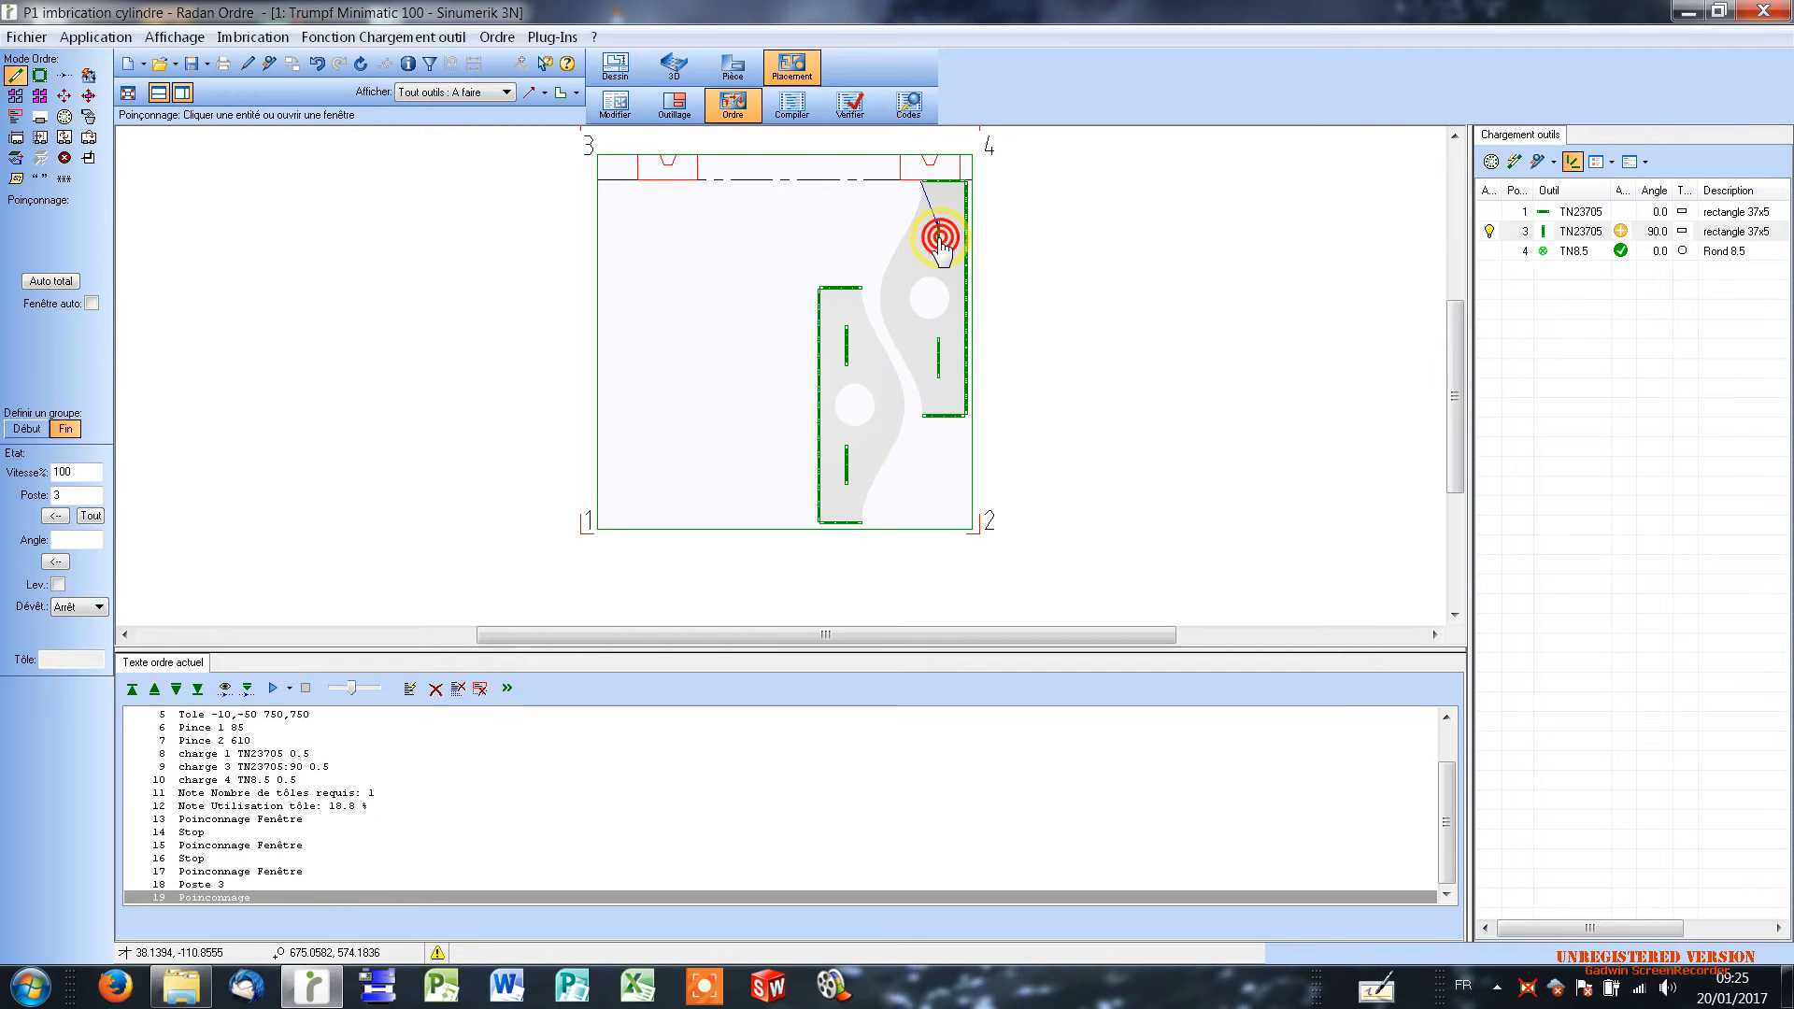
click(939, 362)
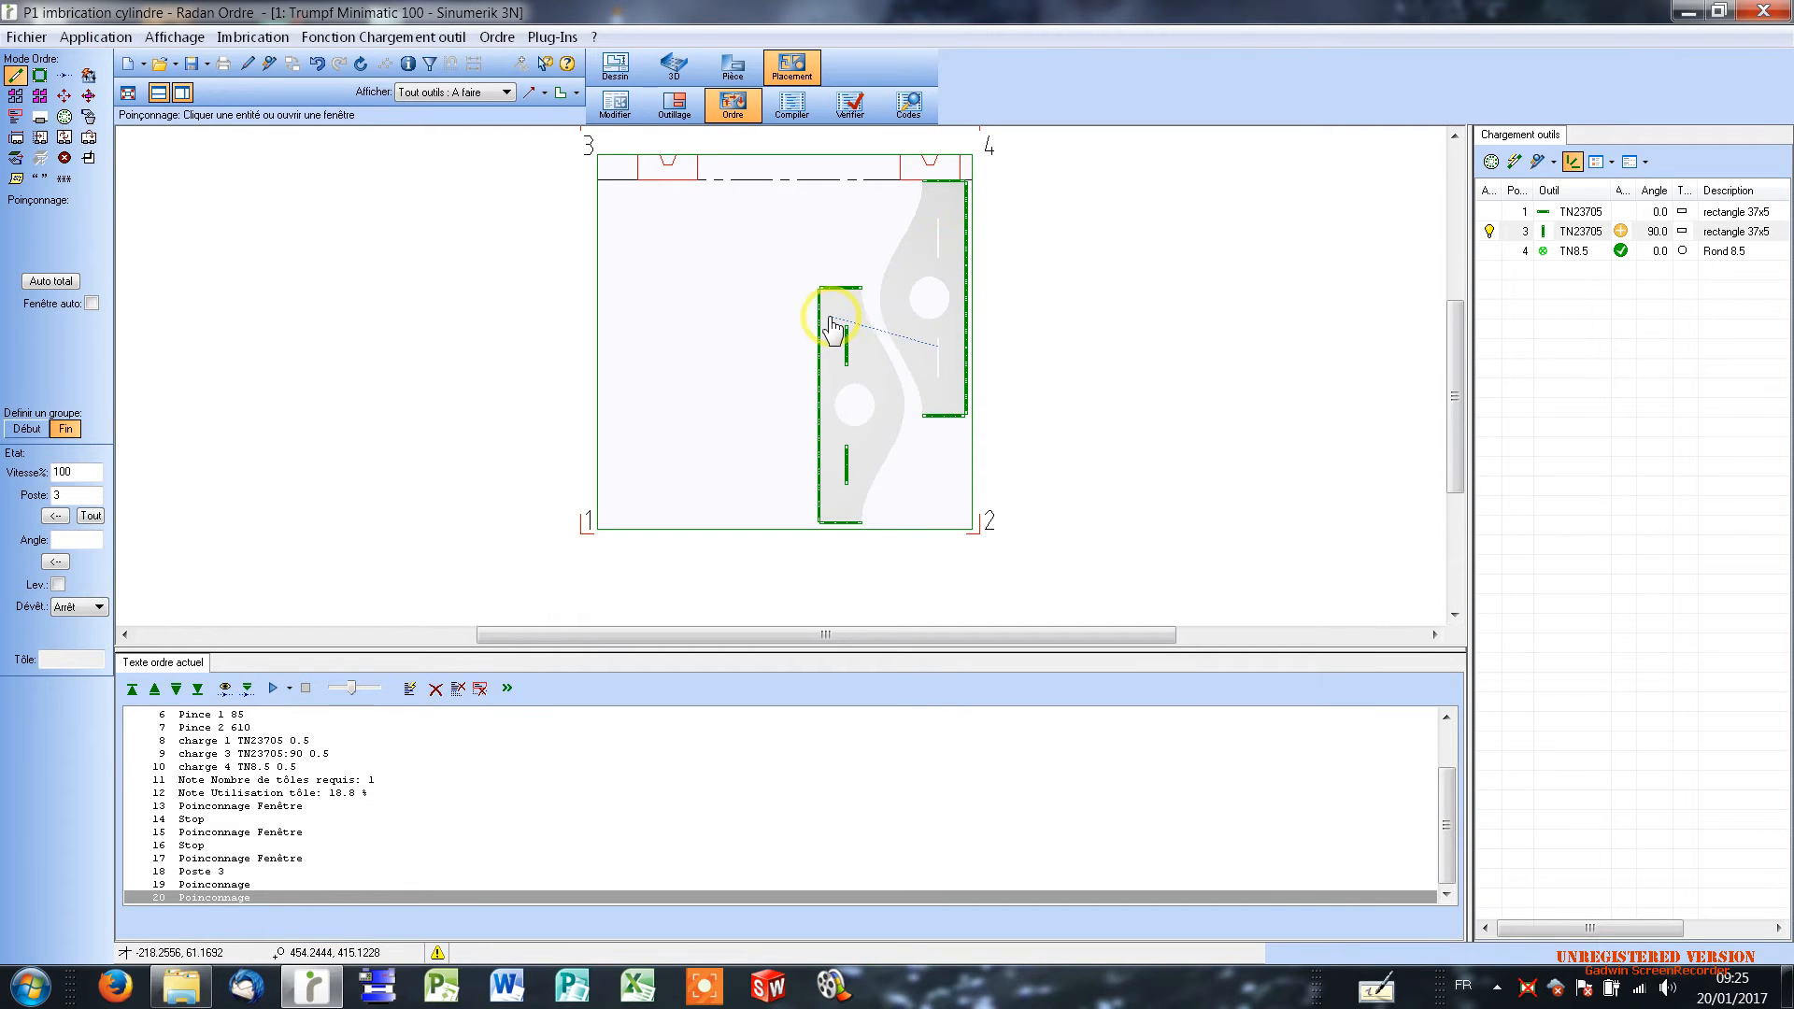
drag(831, 317, 875, 502)
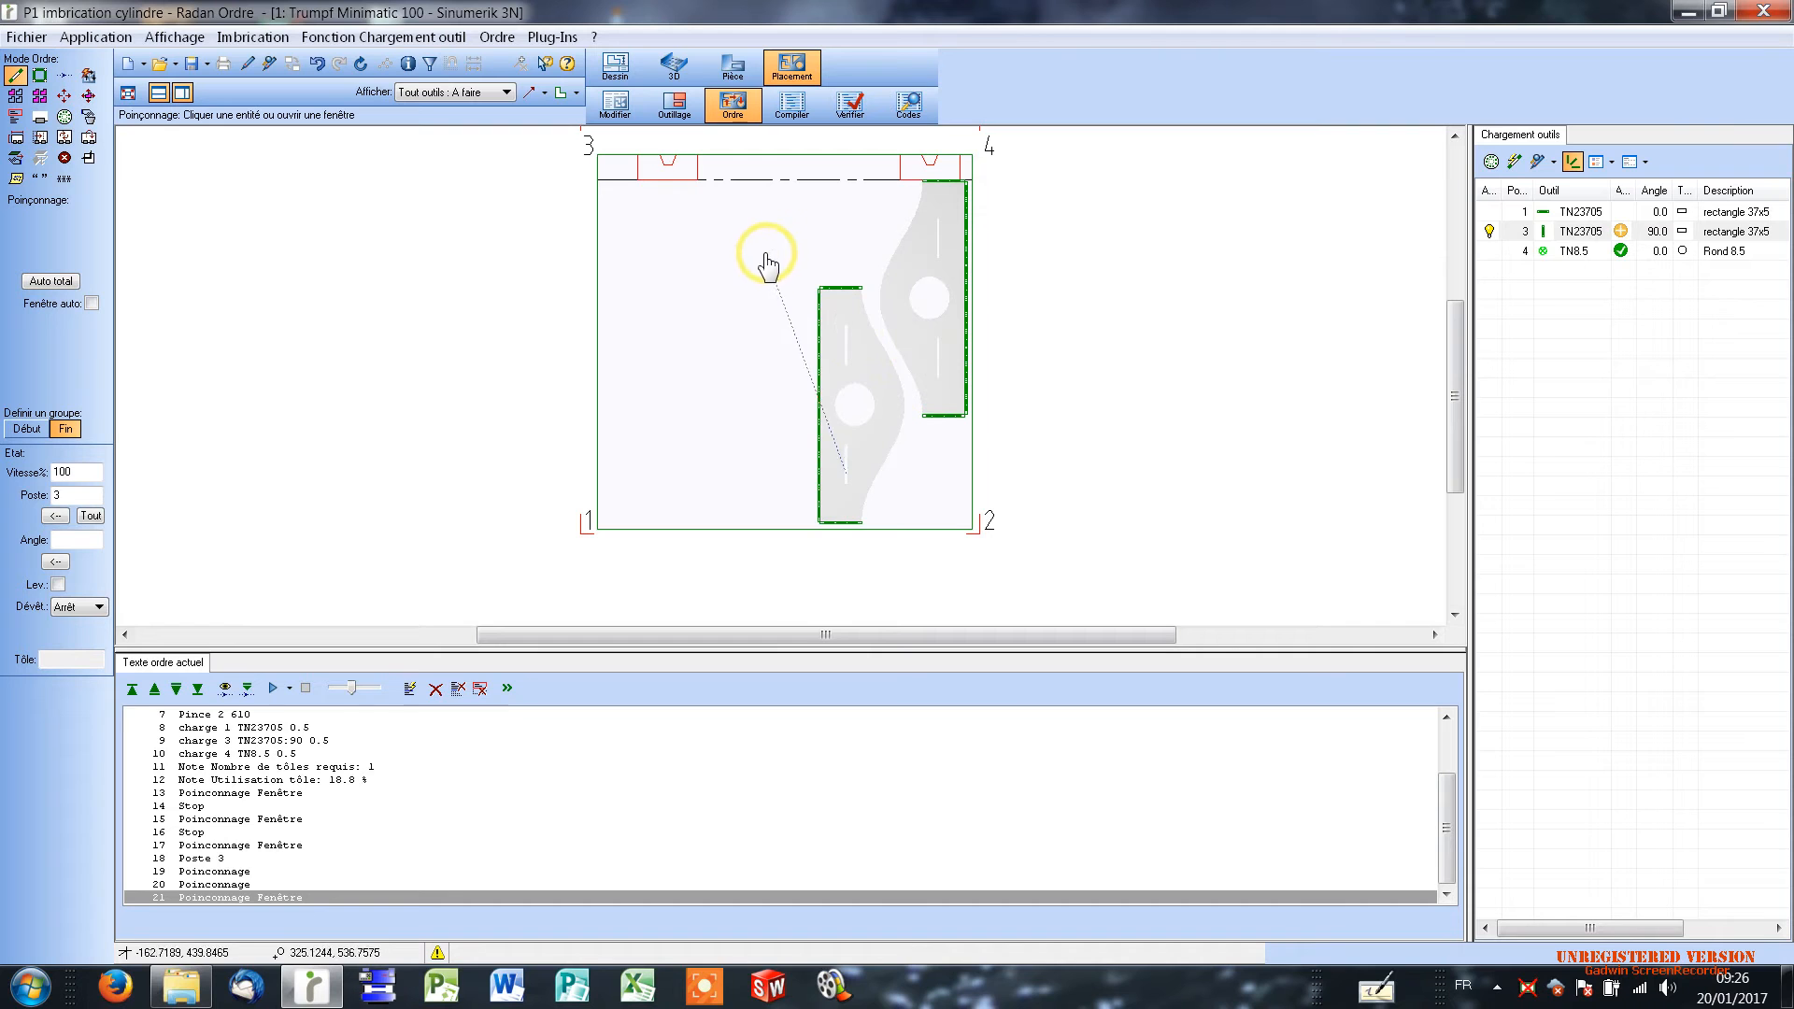
Step: Order the long vertical edge of the lower part and that of the upper part with the station 3 tool
drag(776, 254, 945, 534)
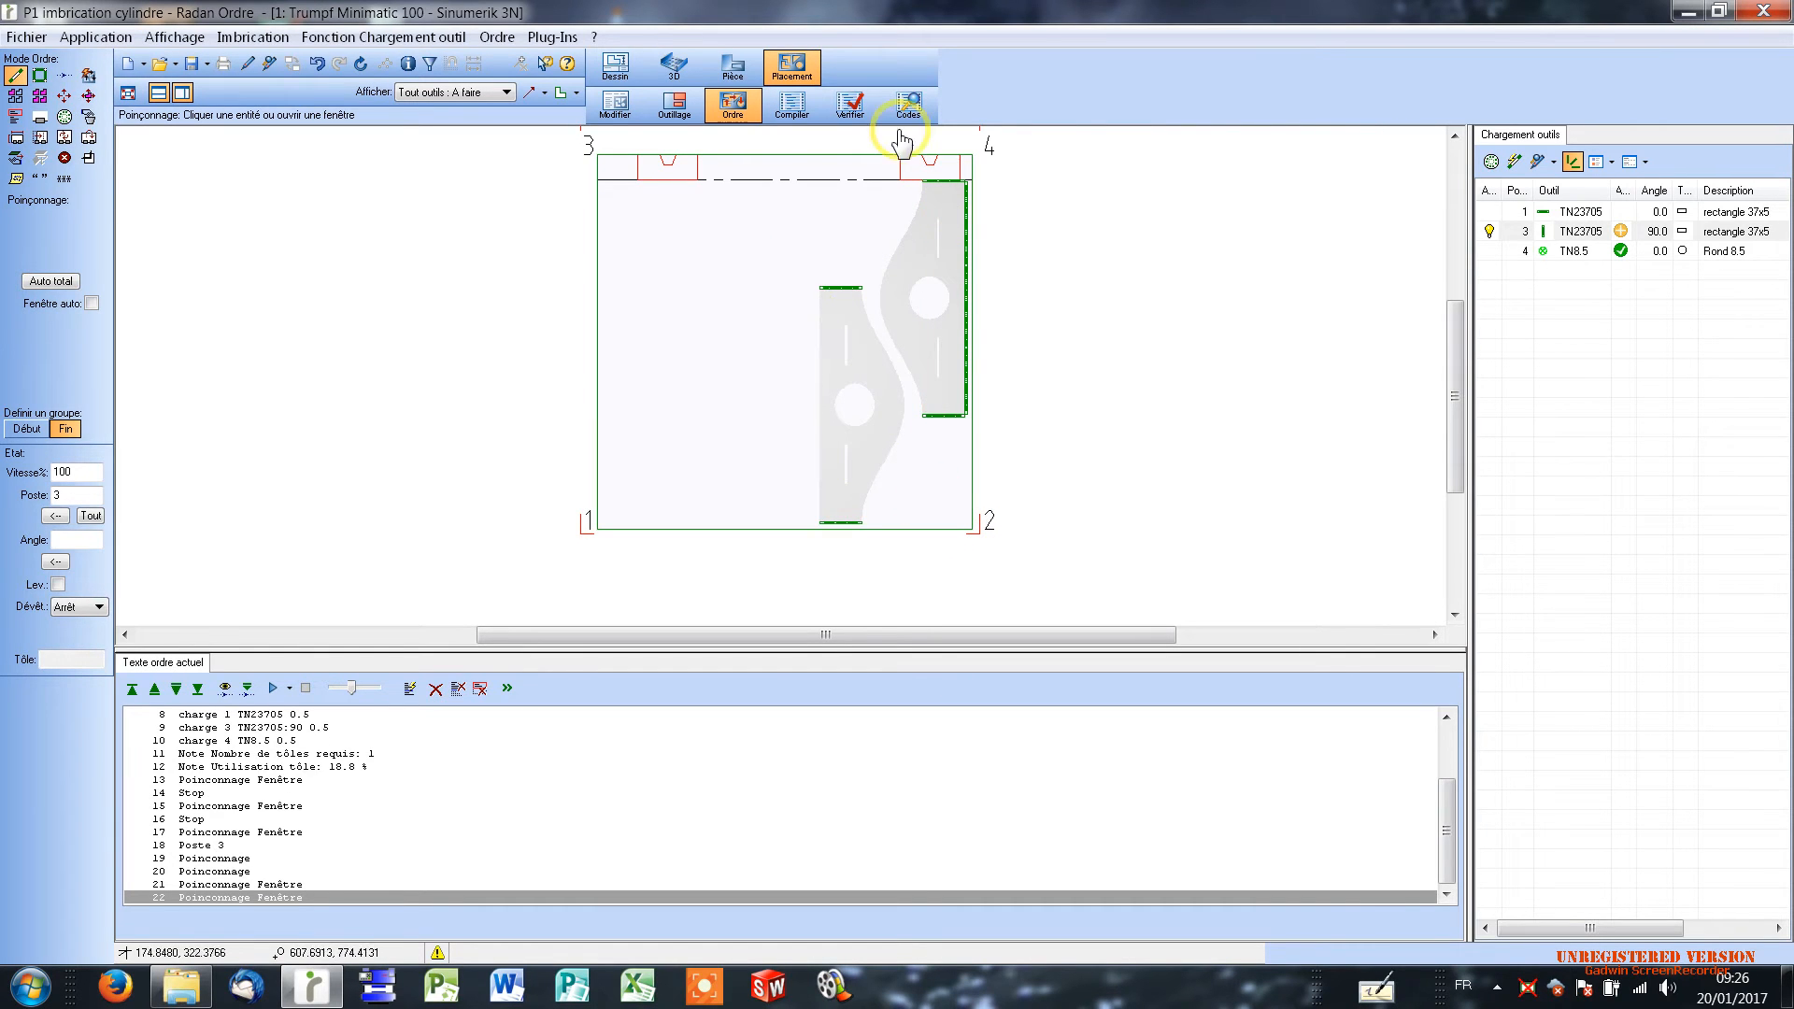
mouse_move(873, 156)
mouse_down()
mouse_move(1044, 453)
mouse_move(993, 456)
mouse_up()
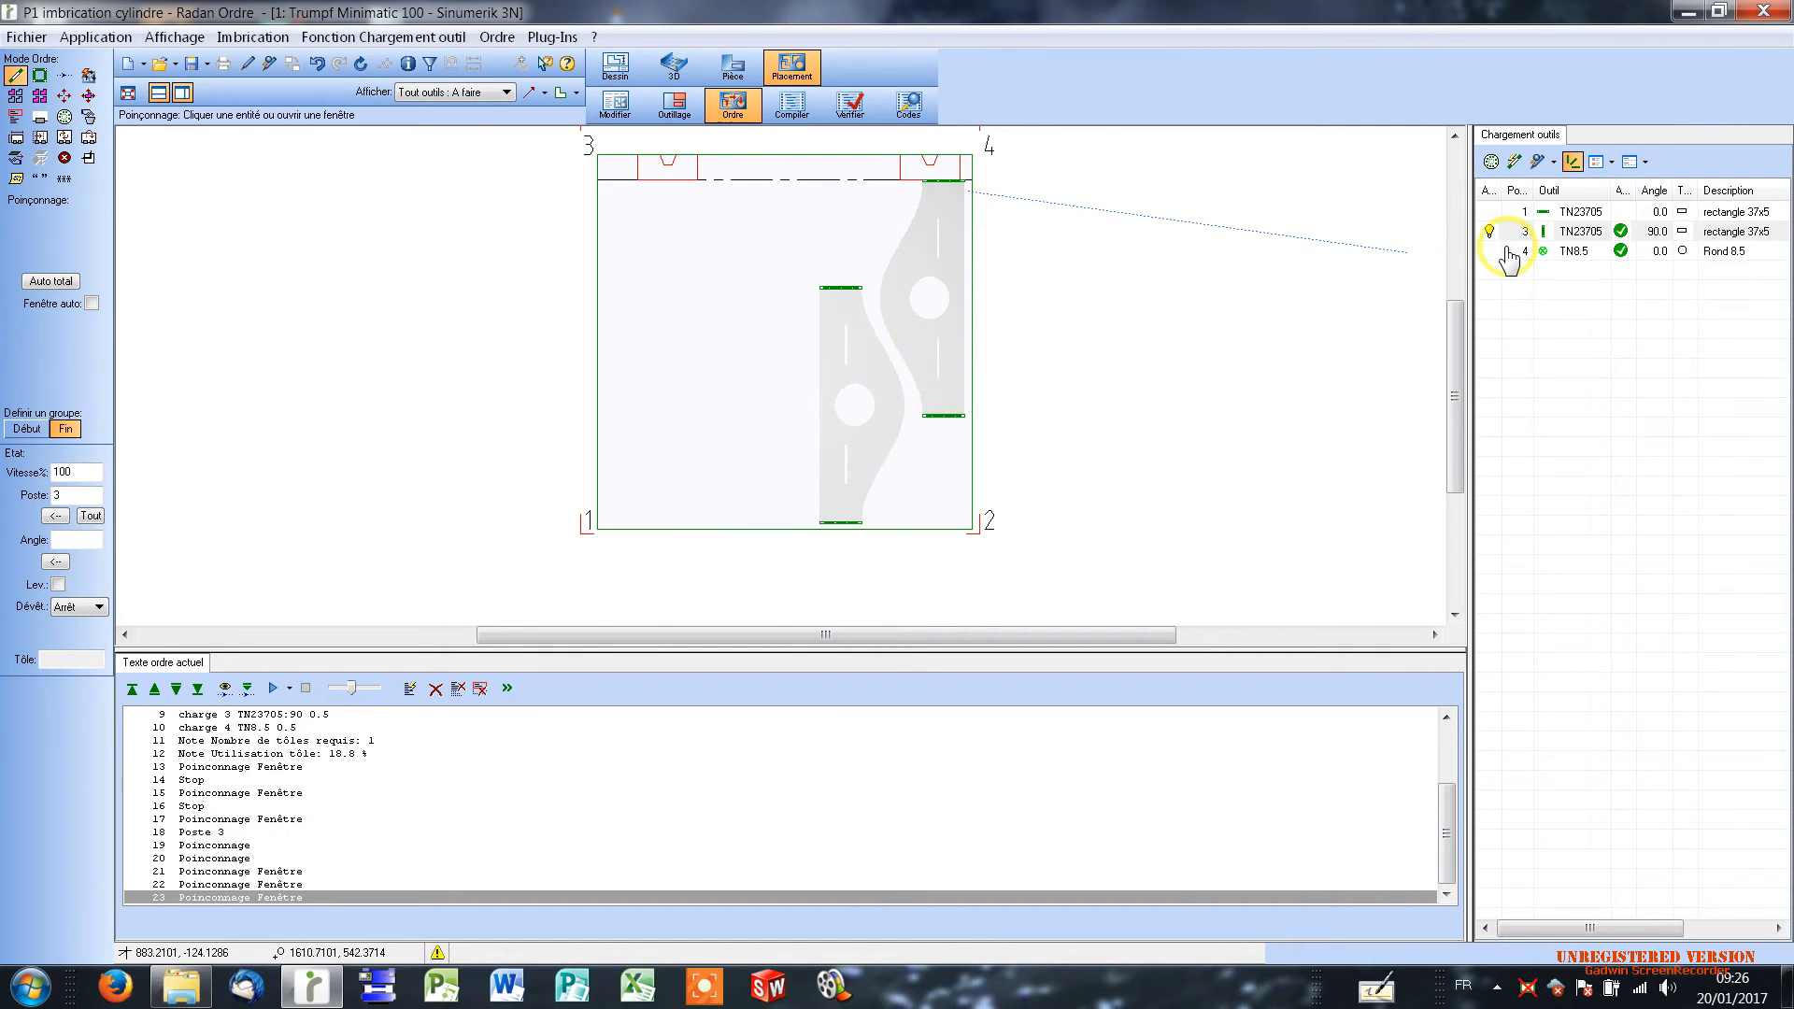
click(1620, 250)
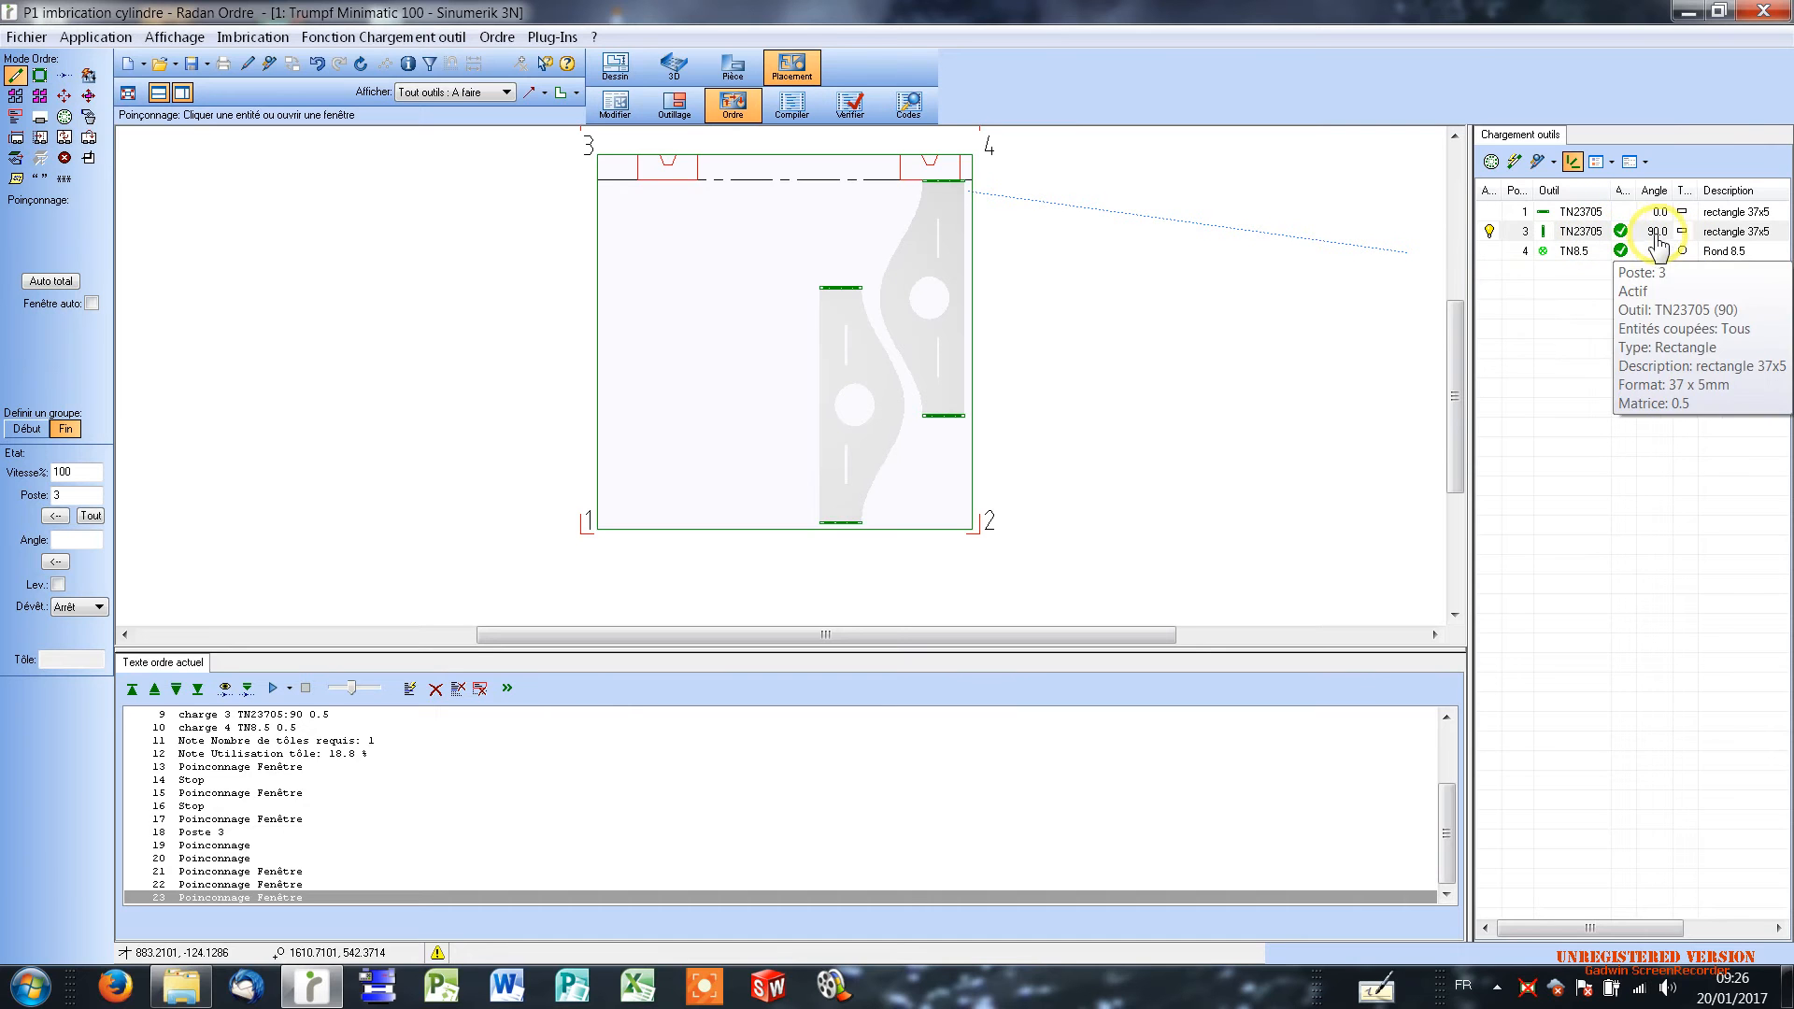
mouse_move(1623, 243)
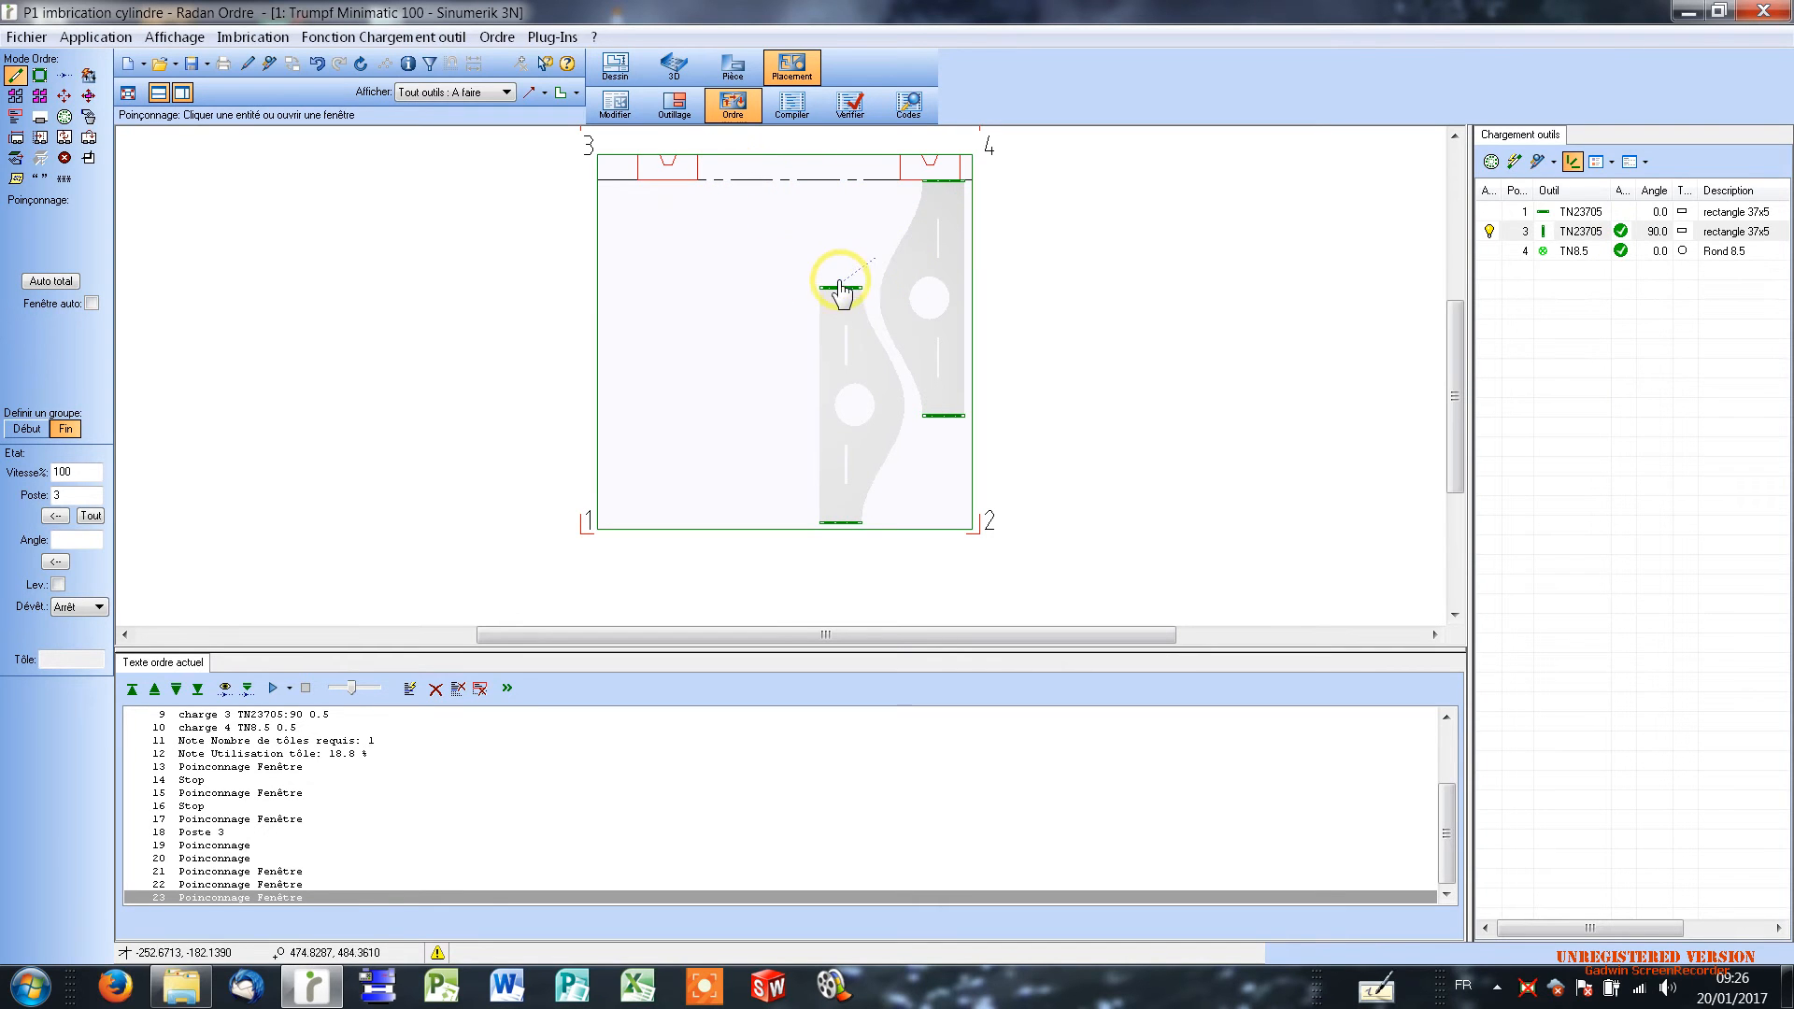
Step: Try ordering the horizontal edges with the station 3 tool, and delete those two punching entries from the order text
click(876, 241)
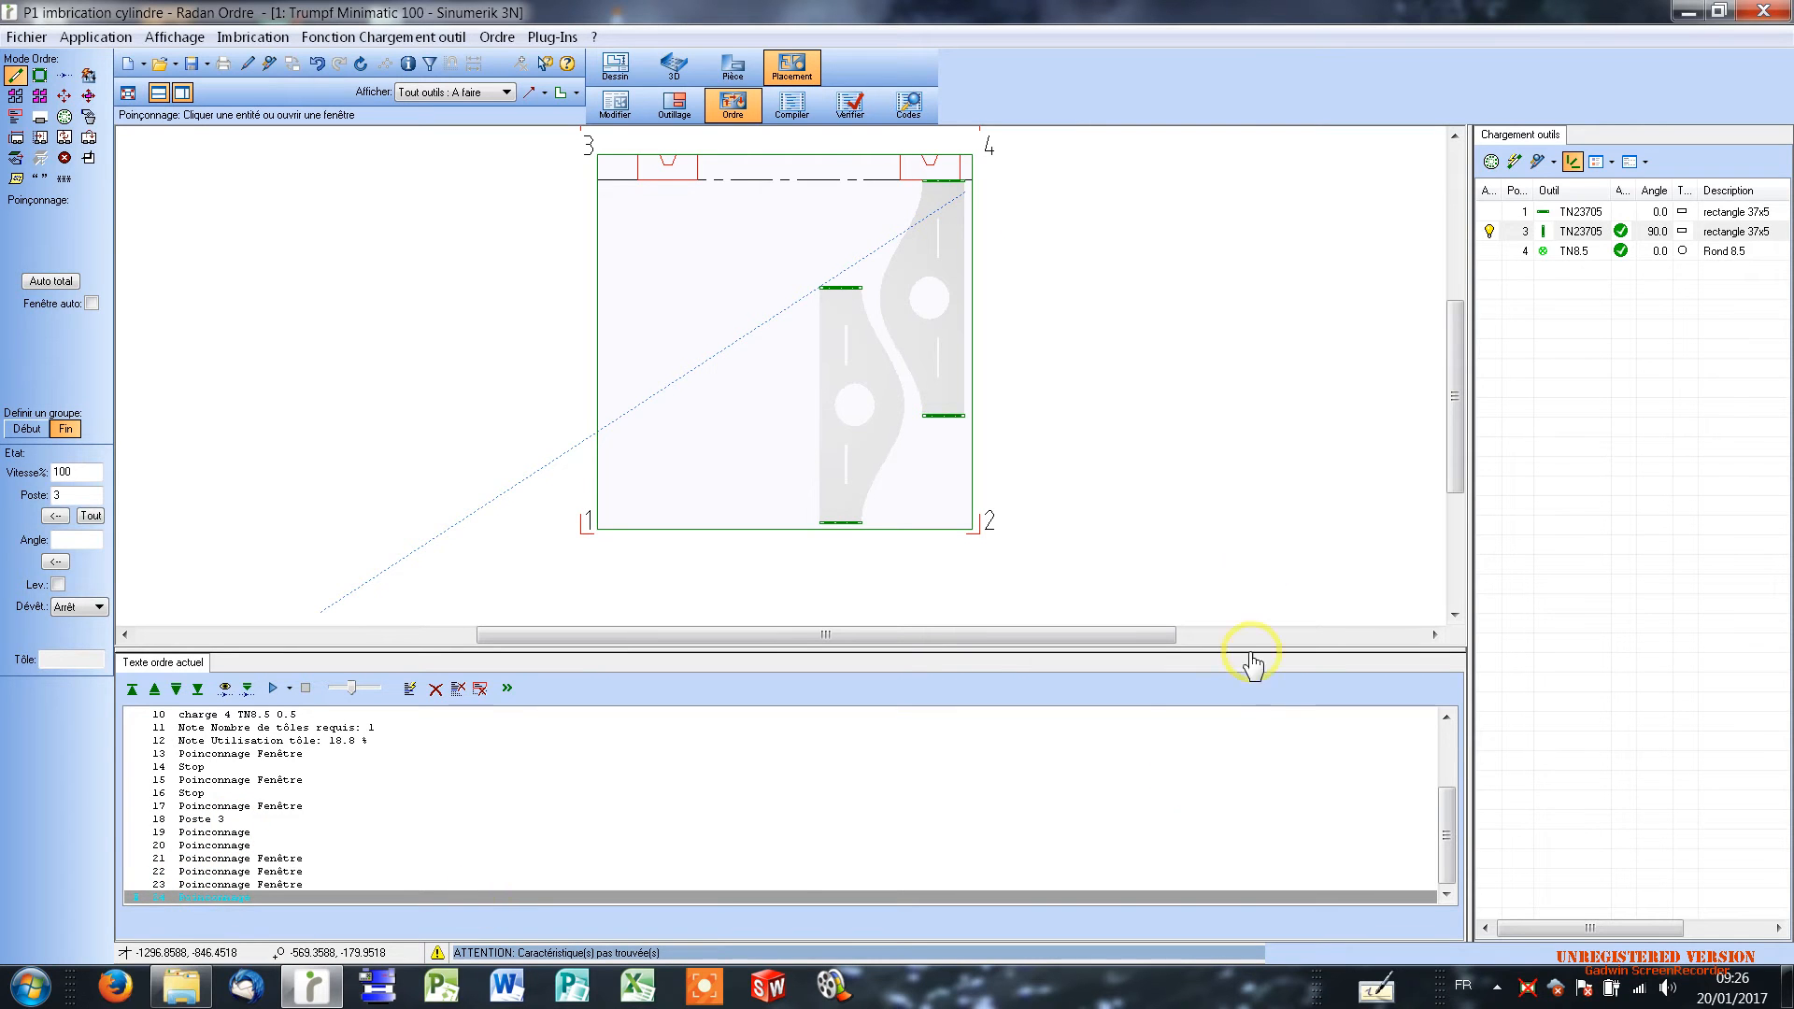
click(773, 177)
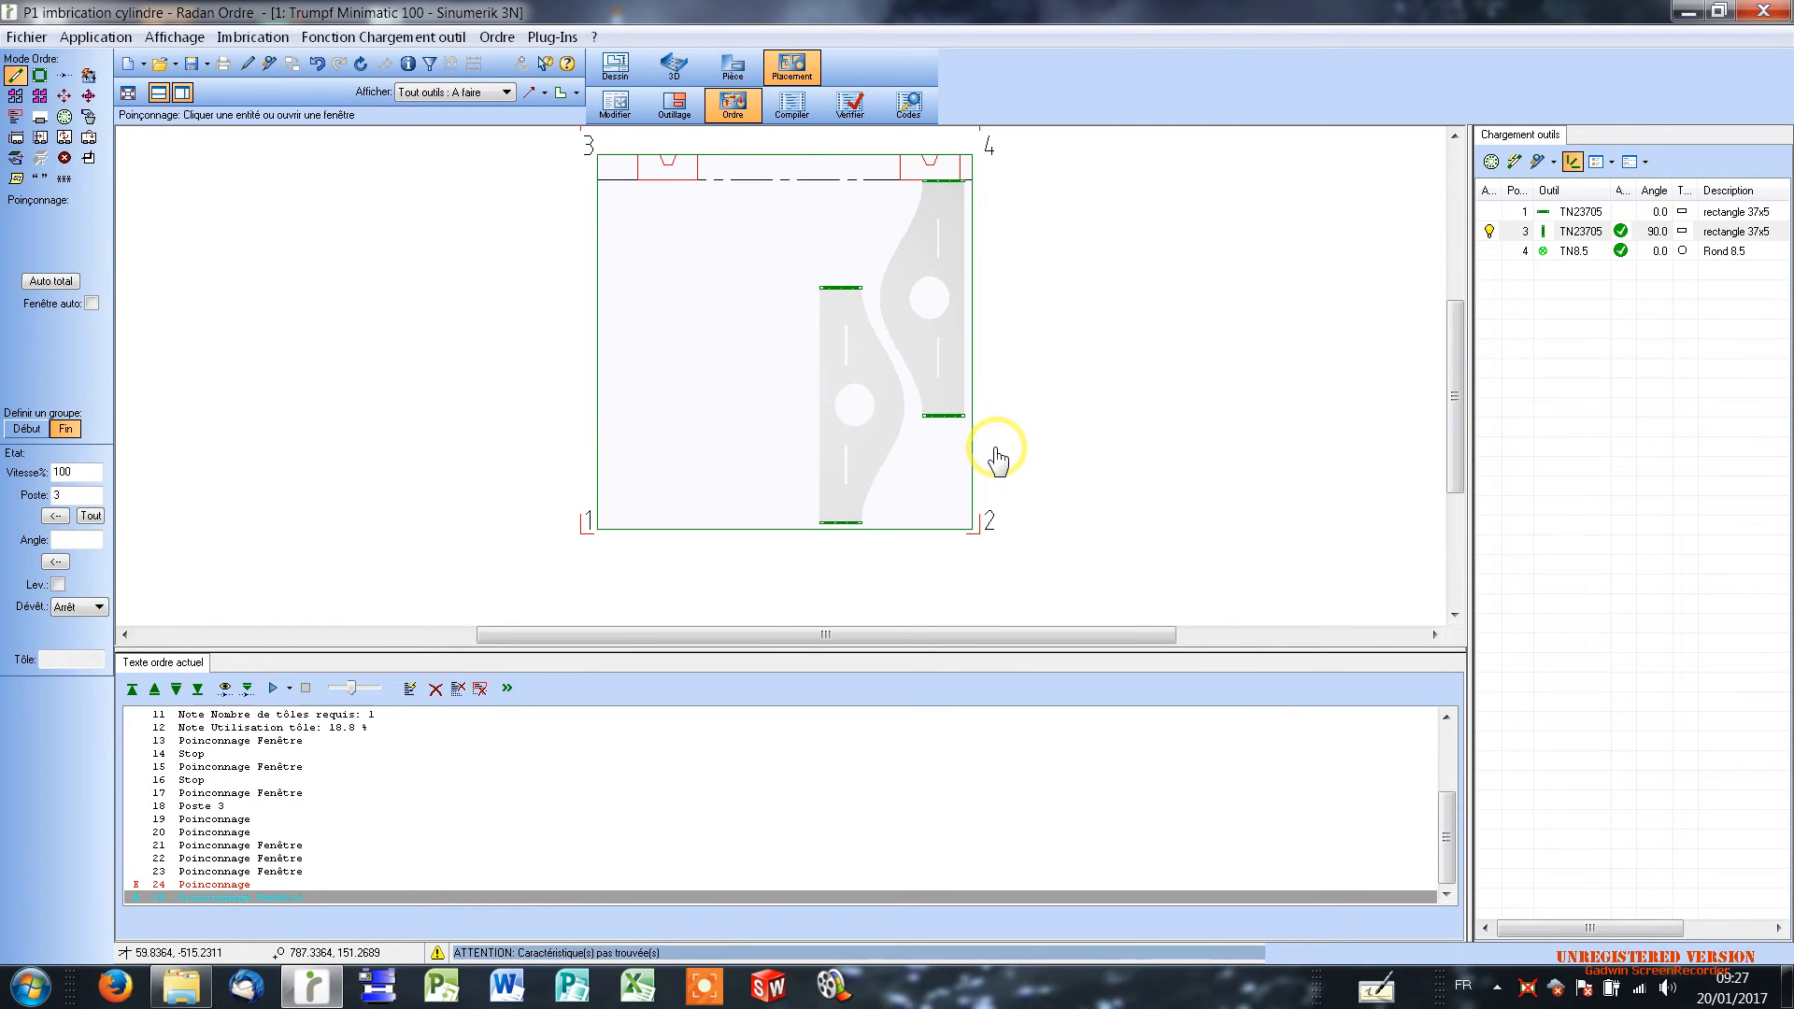
click(205, 885)
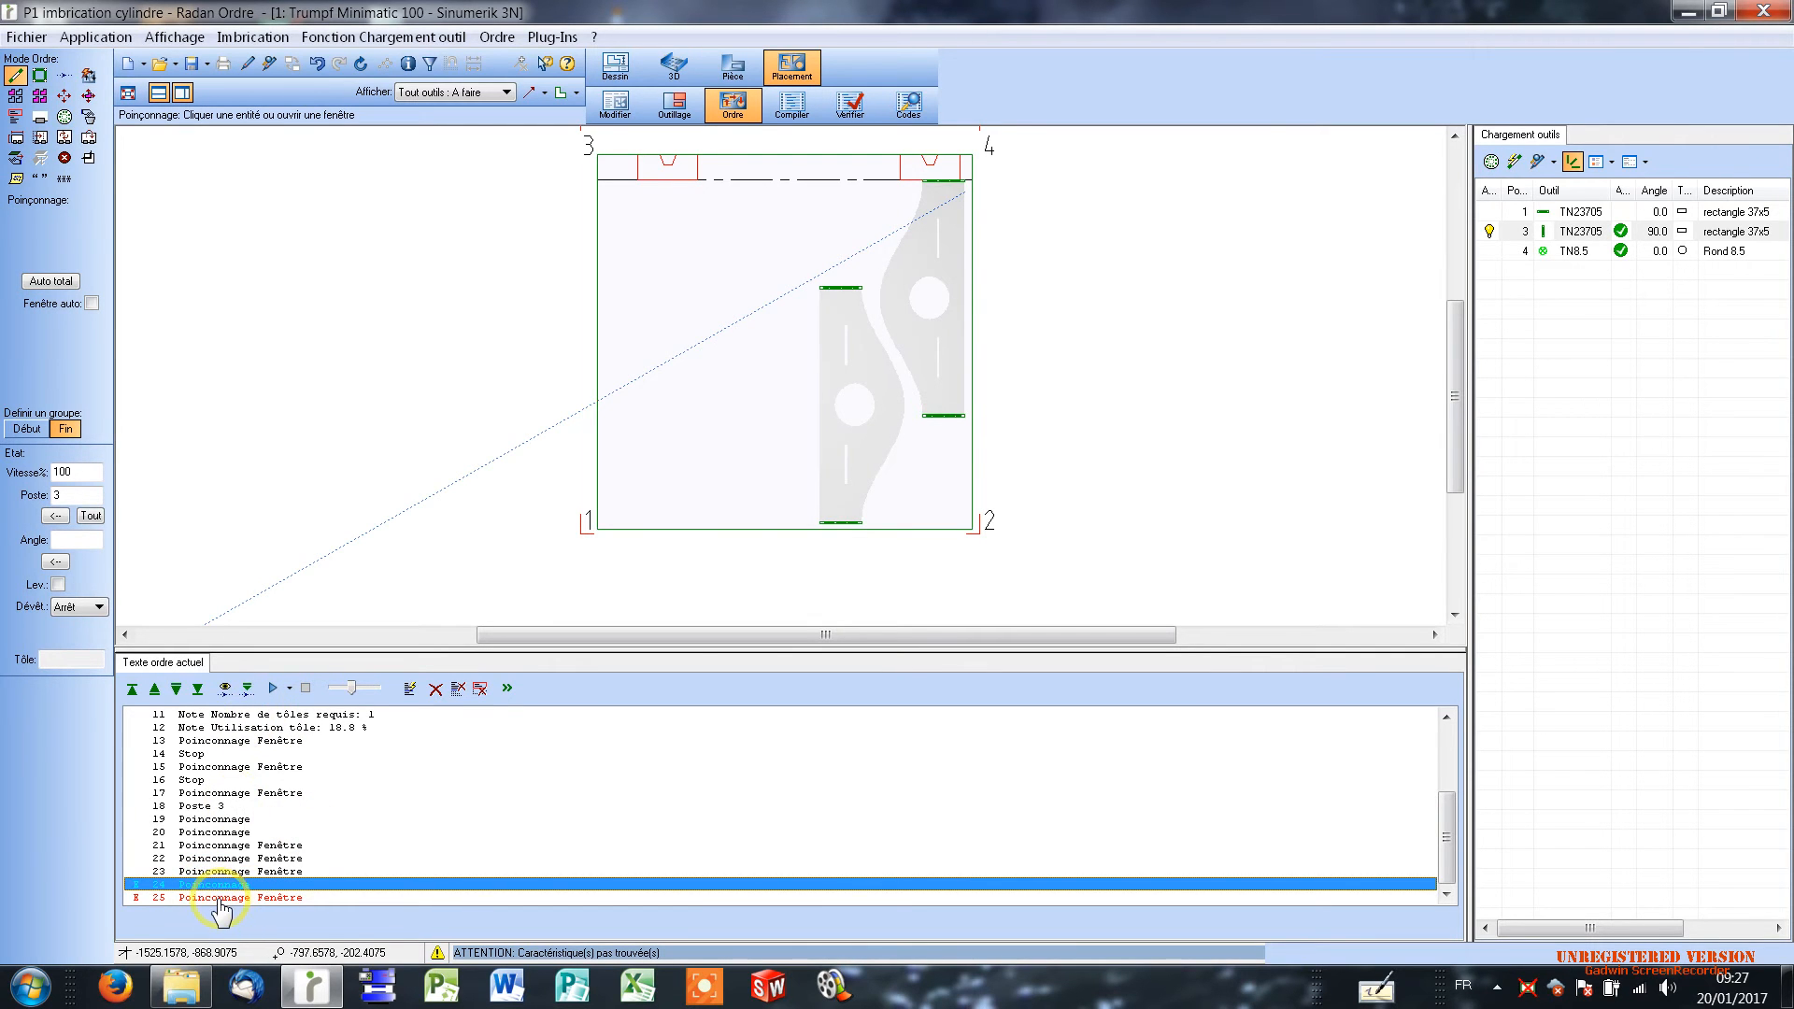
click(223, 884)
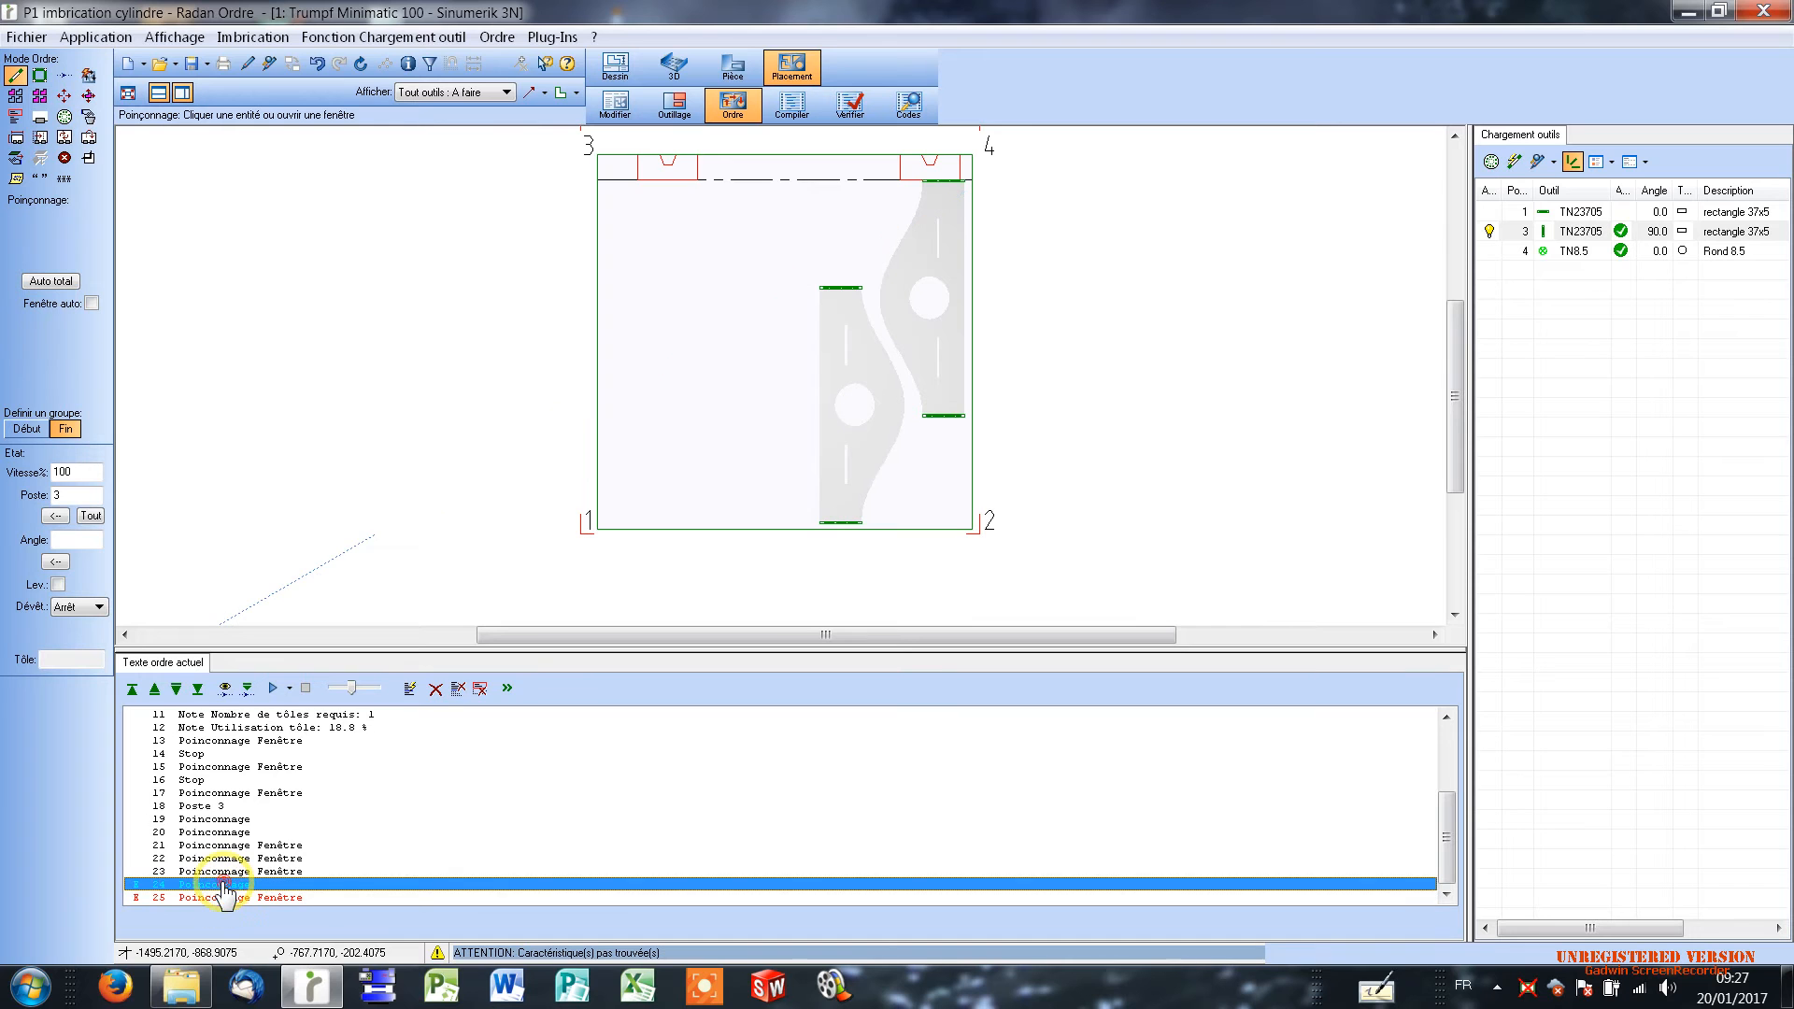
click(436, 690)
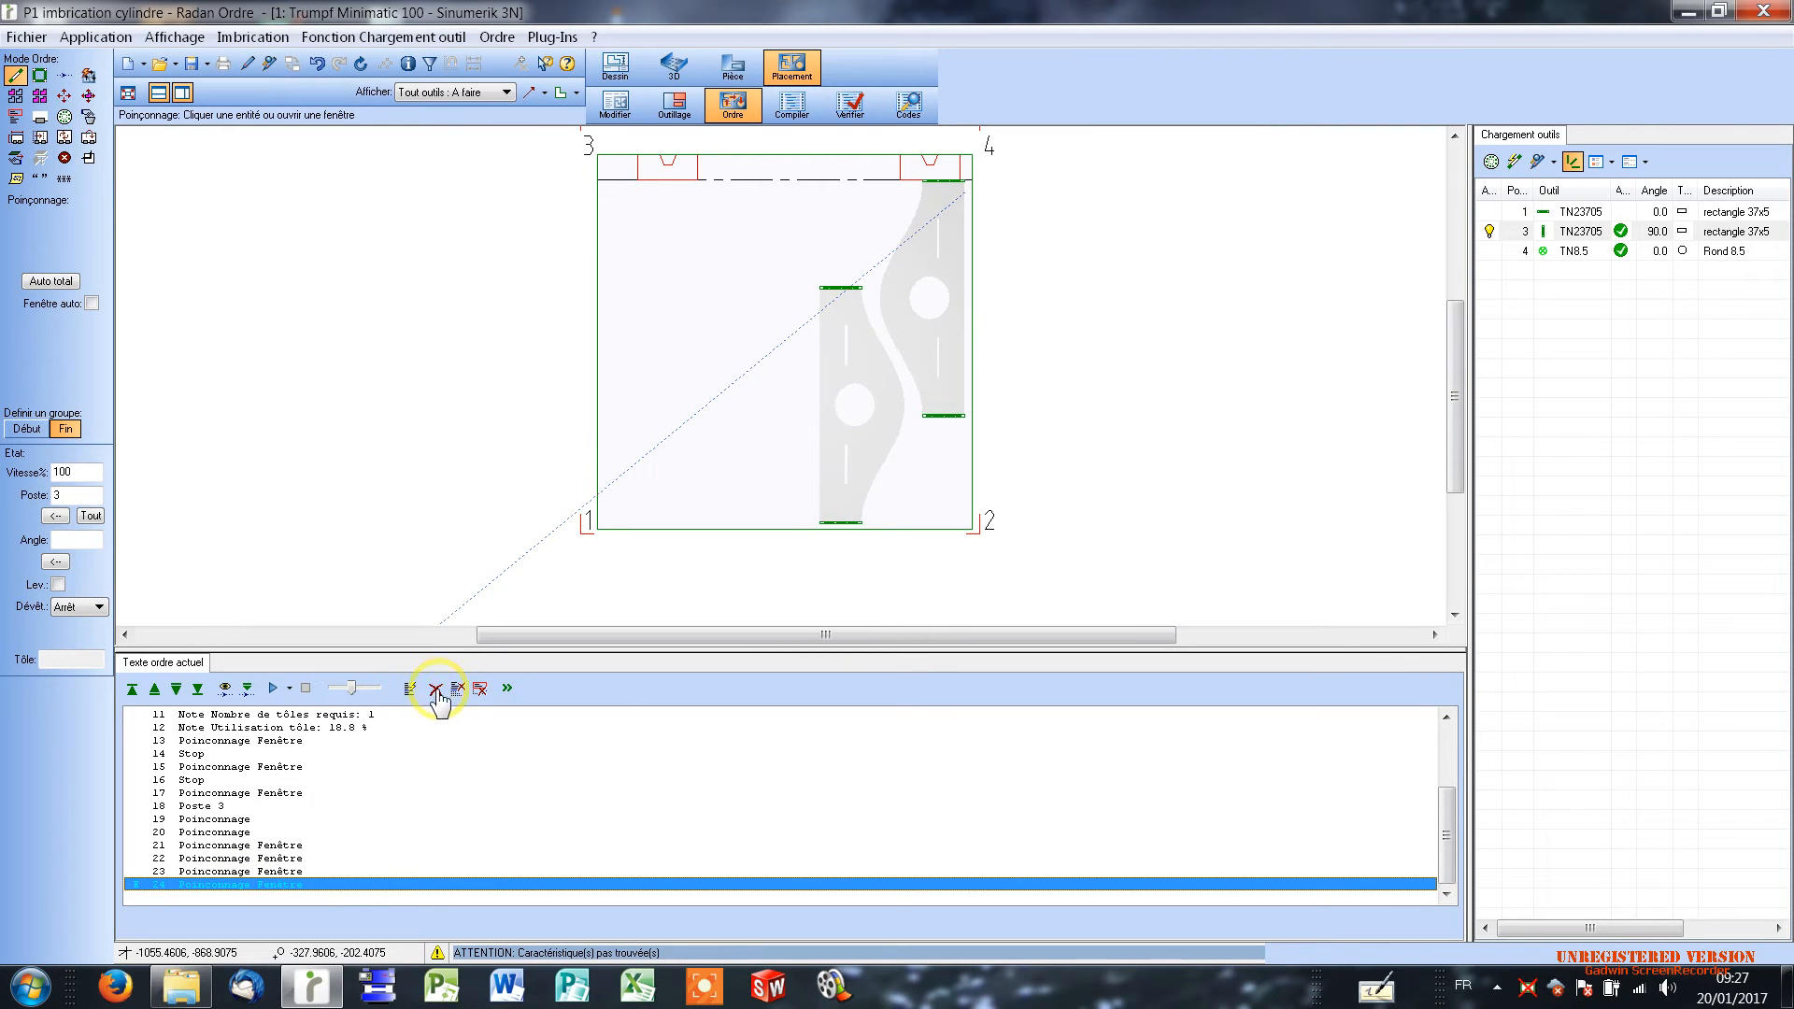
click(435, 690)
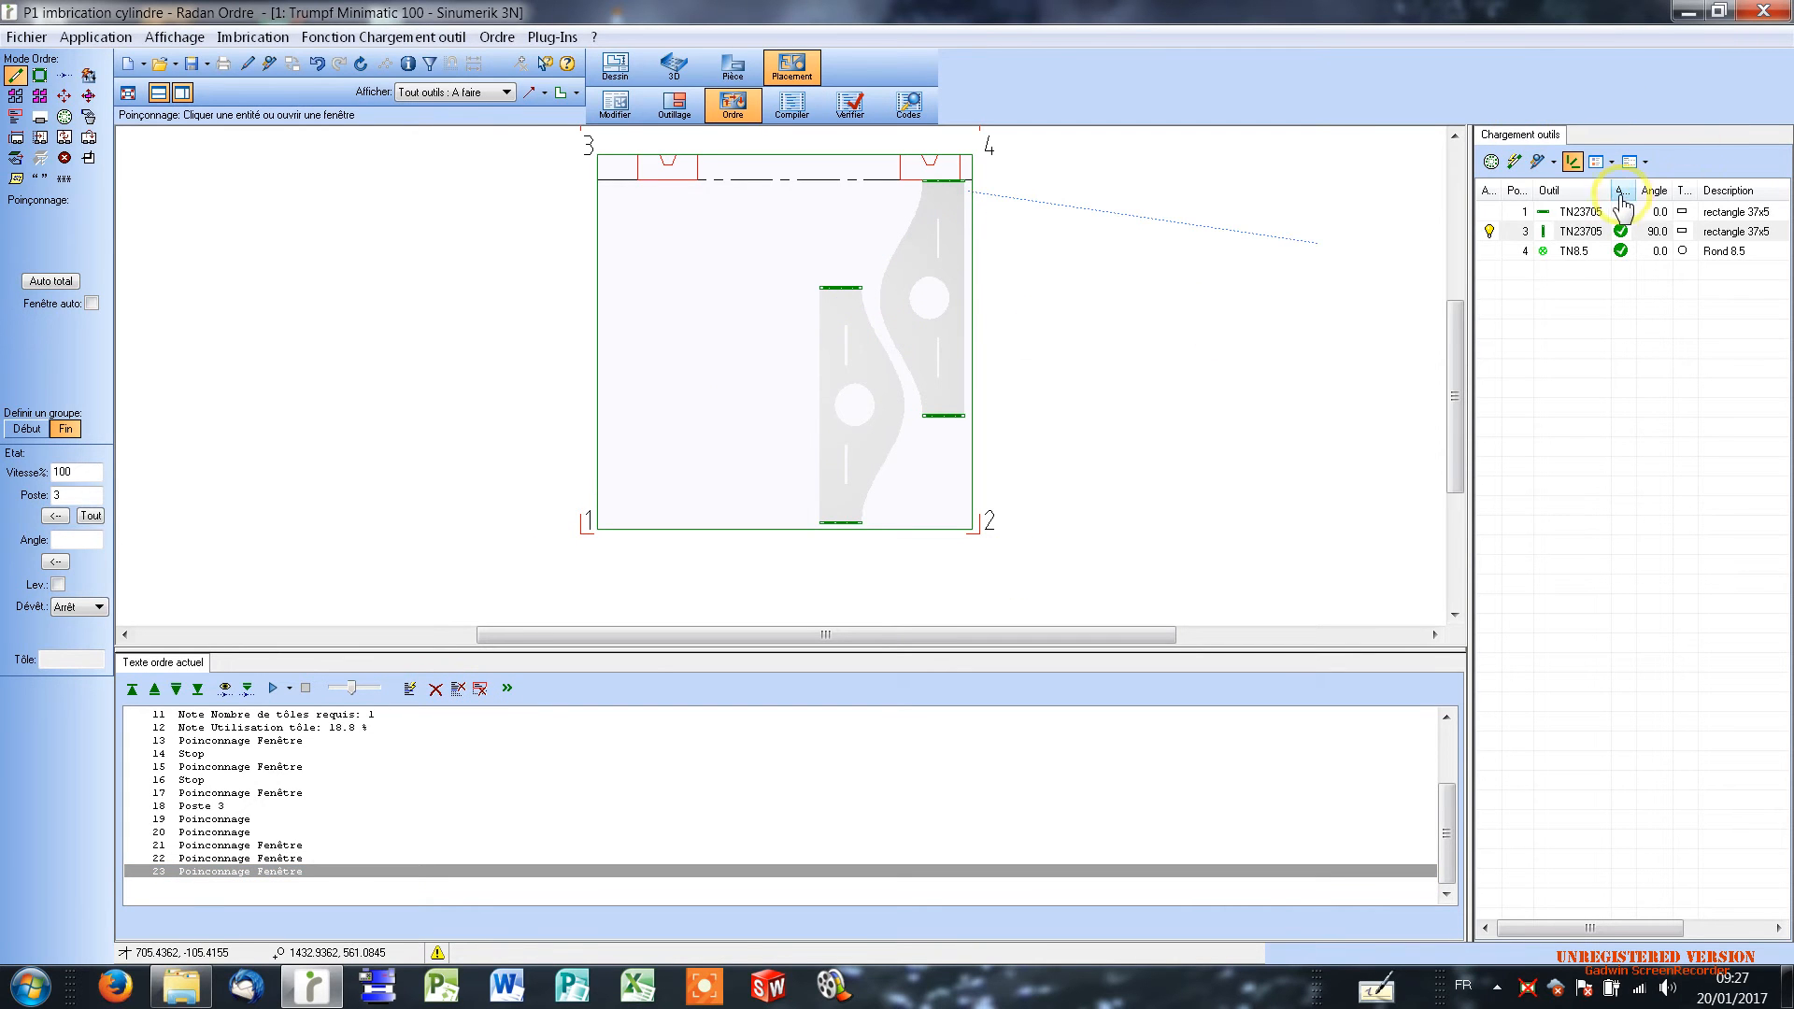
Step: Activate the station 1 rectangle 37x5 tool at 0° and order the lower part's two horizontal edges, followed by a stop
click(1581, 214)
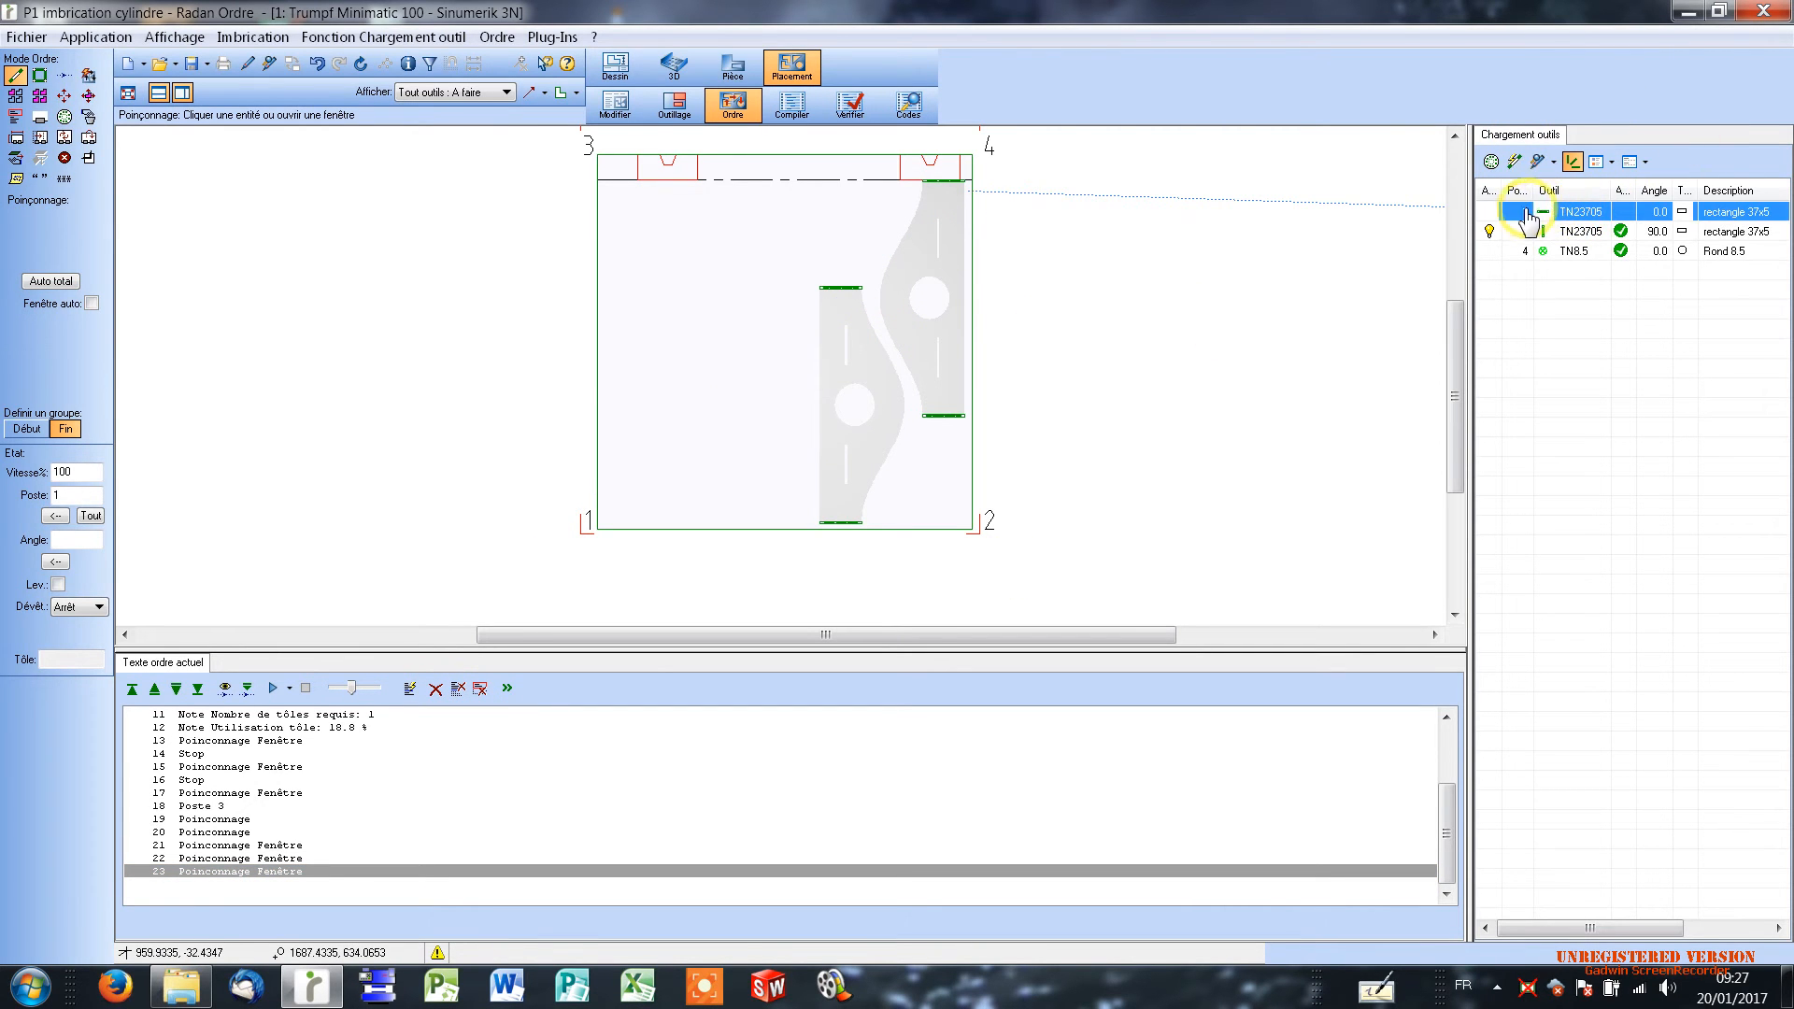
click(779, 250)
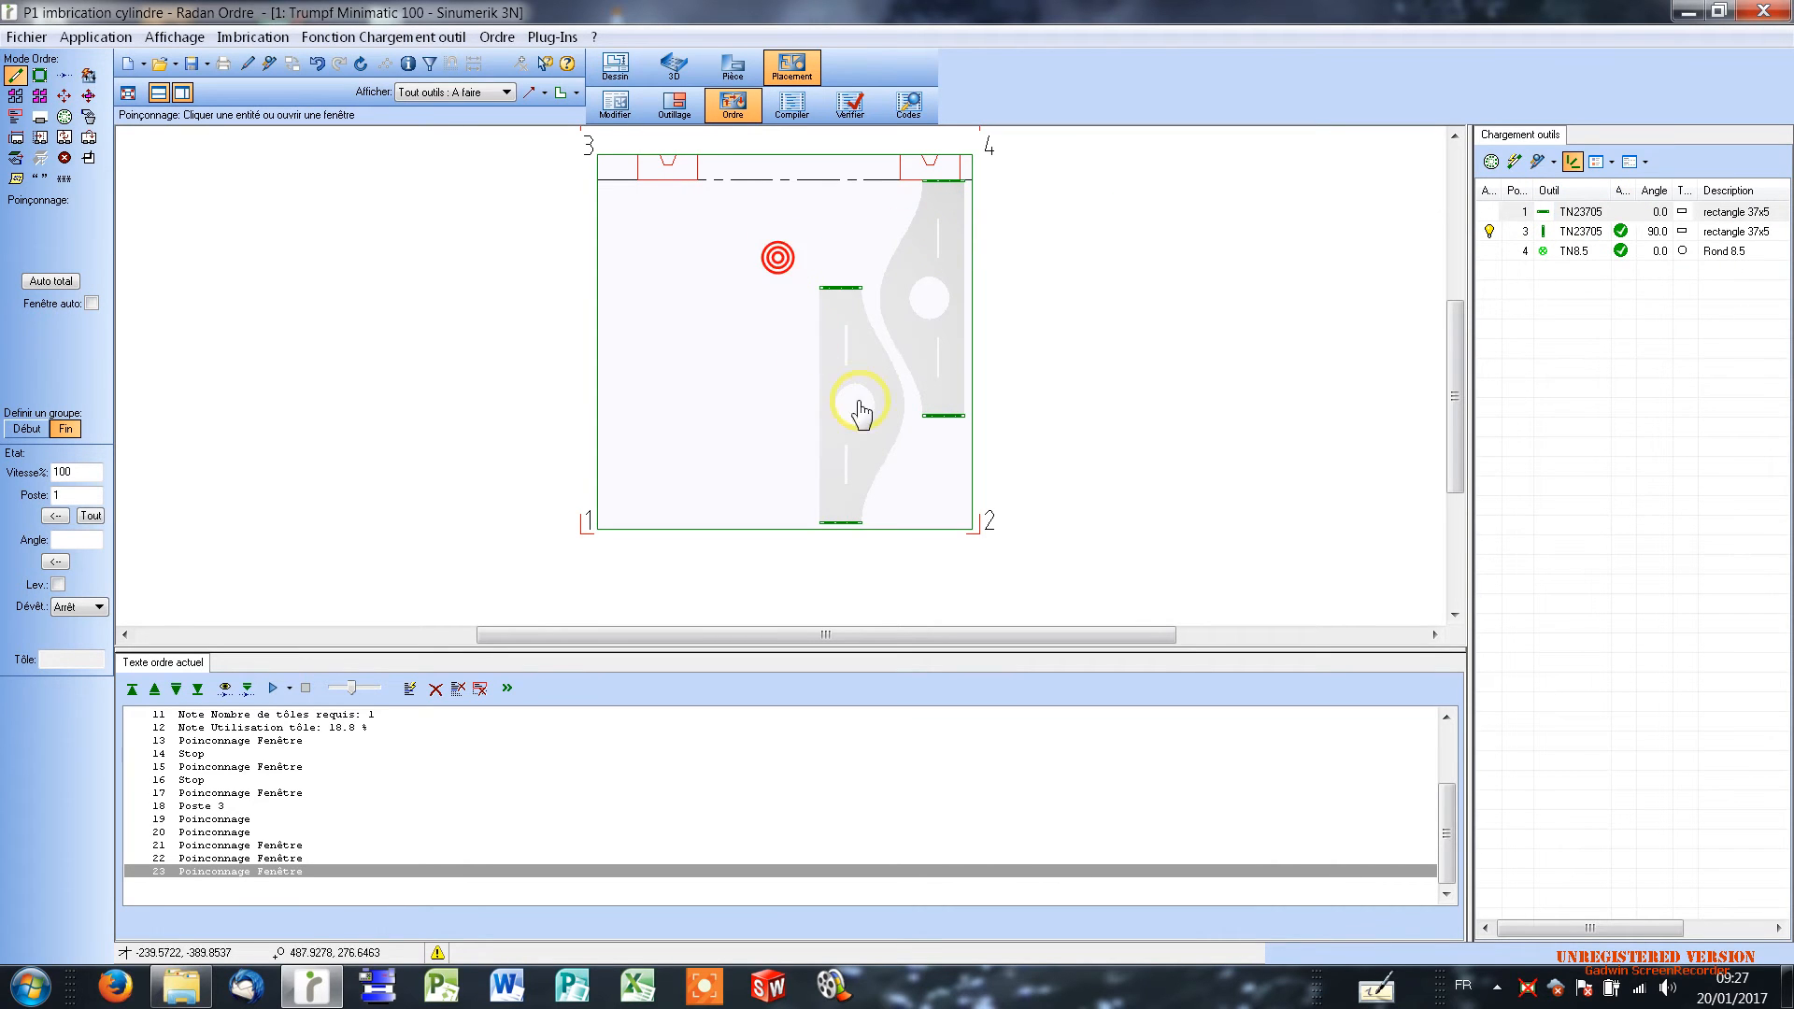
click(909, 559)
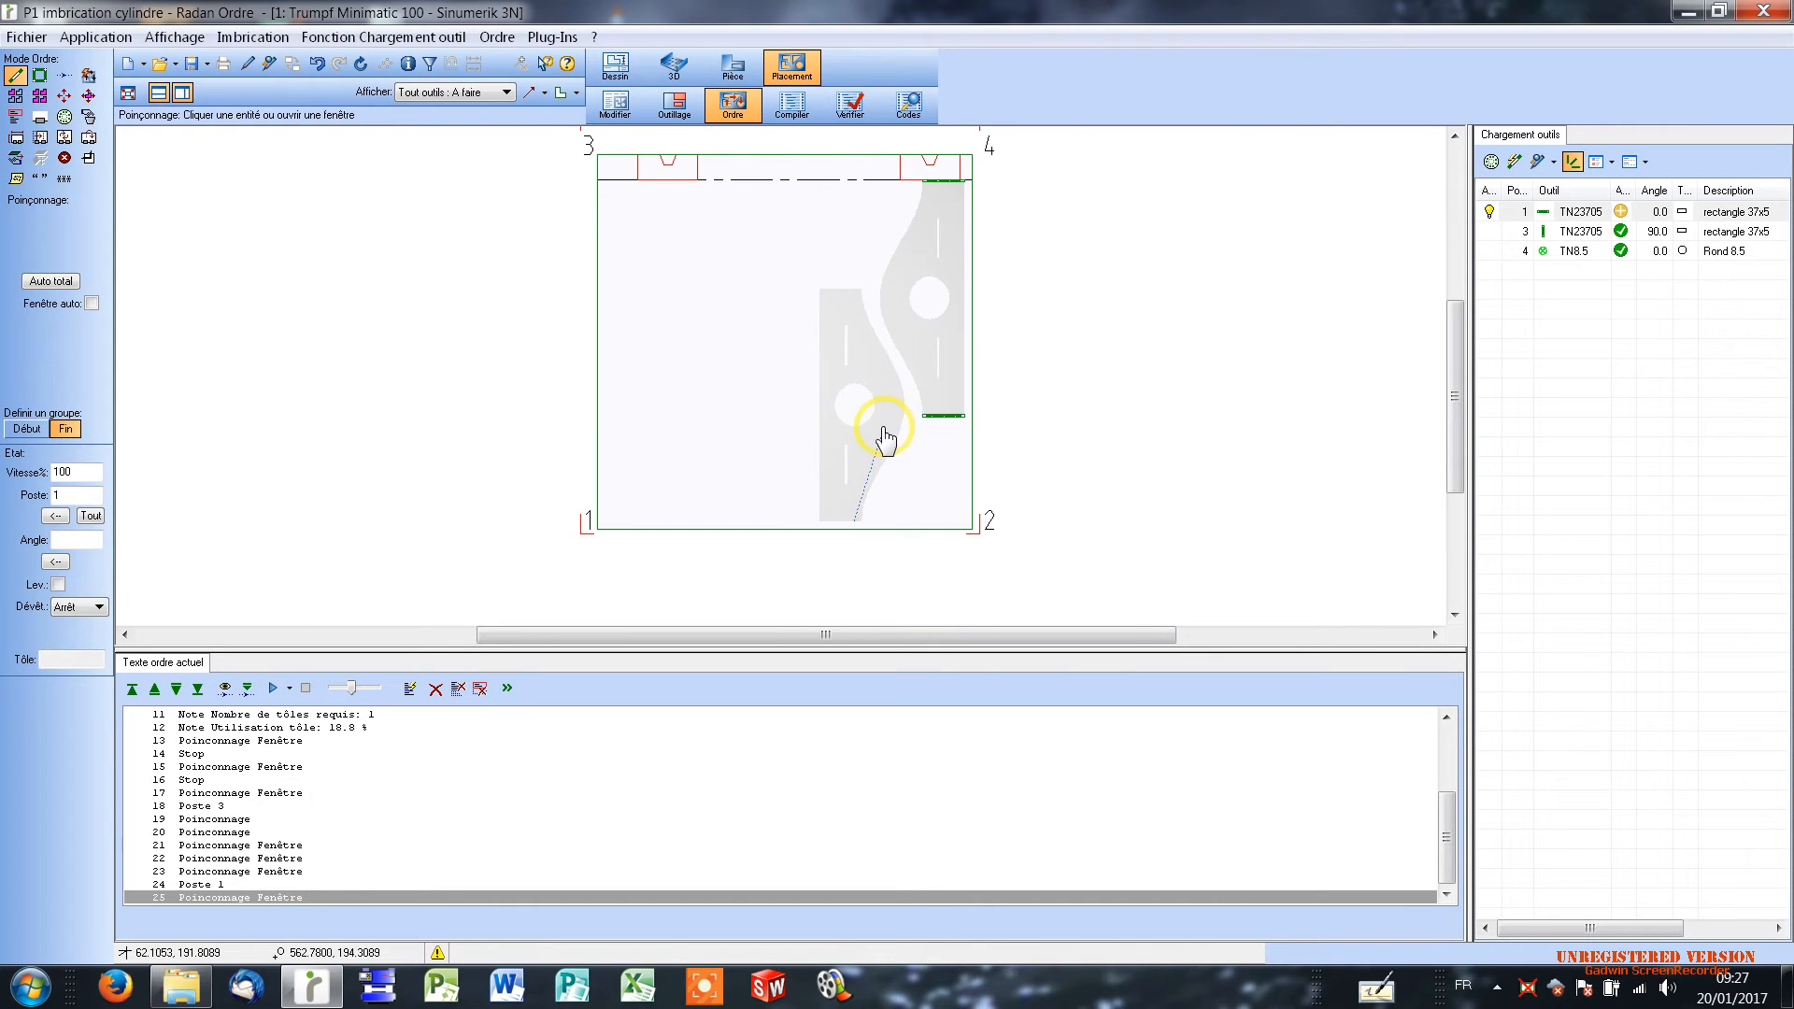
click(64, 159)
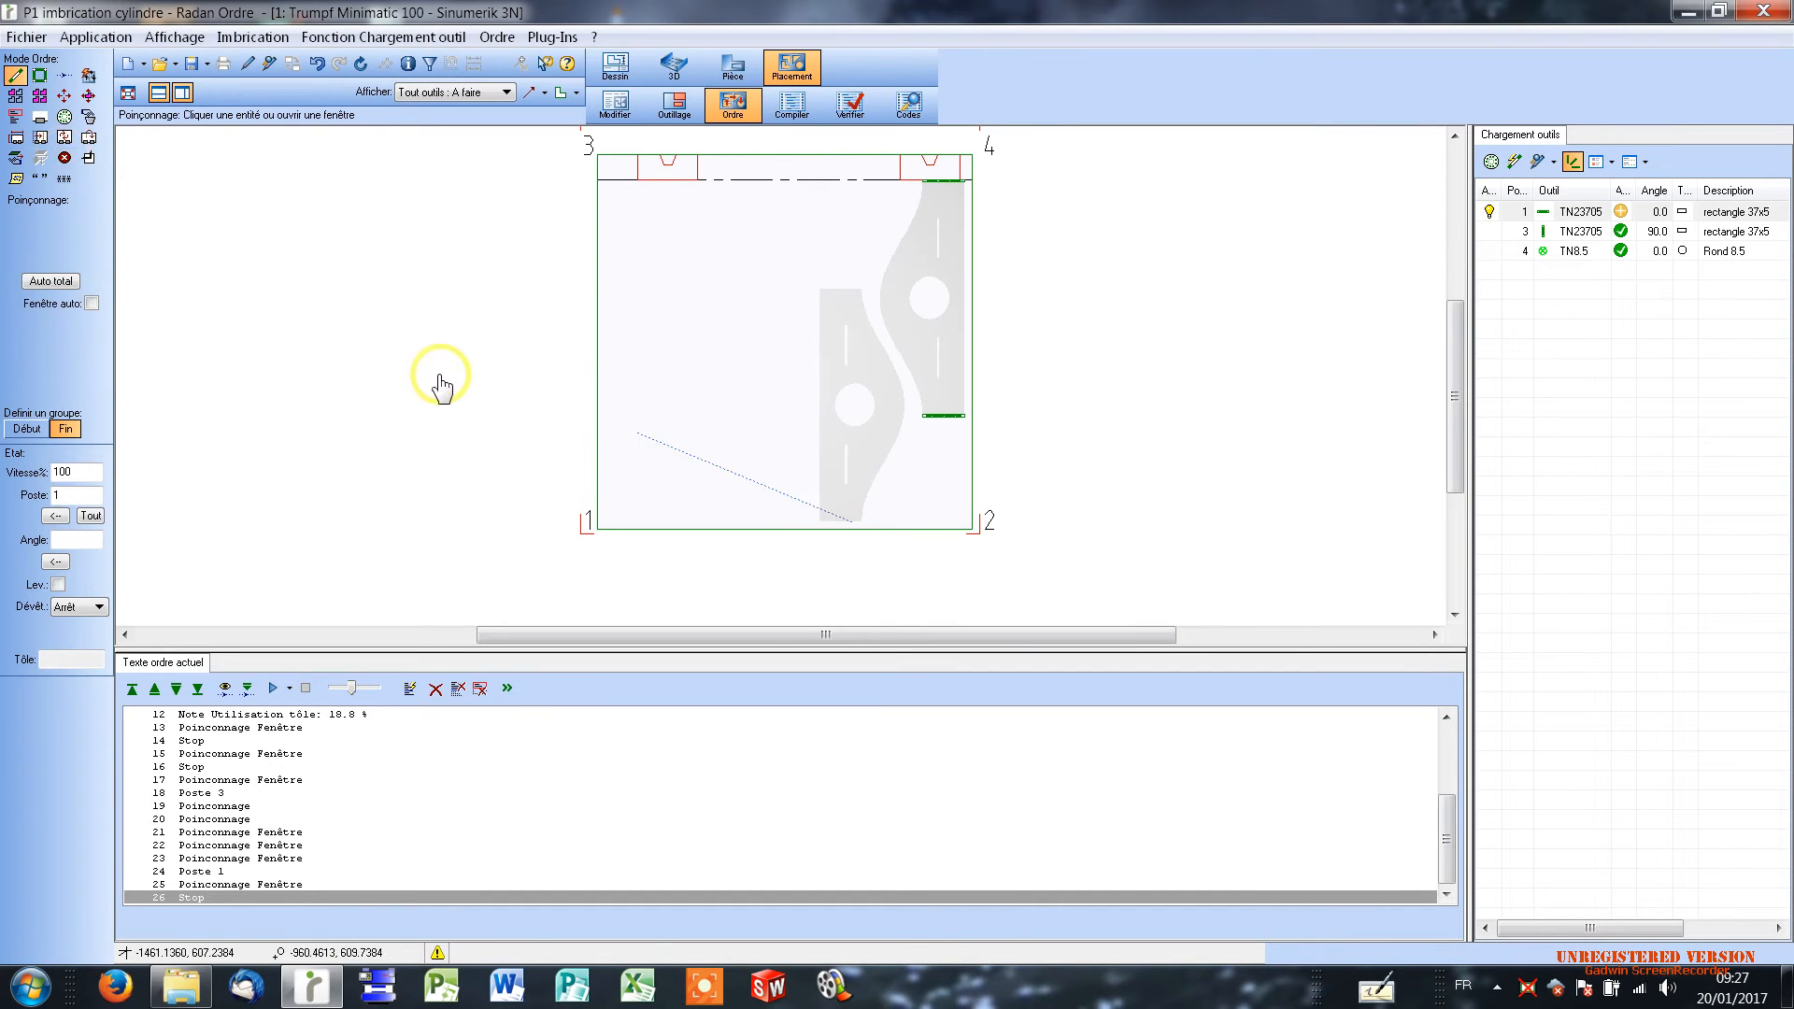
Step: Order the upper part's two horizontal edges with the station 1 rectangle 37x5 tool, and add a stop after them
mouse_move(877, 165)
mouse_down()
mouse_move(1006, 486)
mouse_move(1006, 462)
mouse_up()
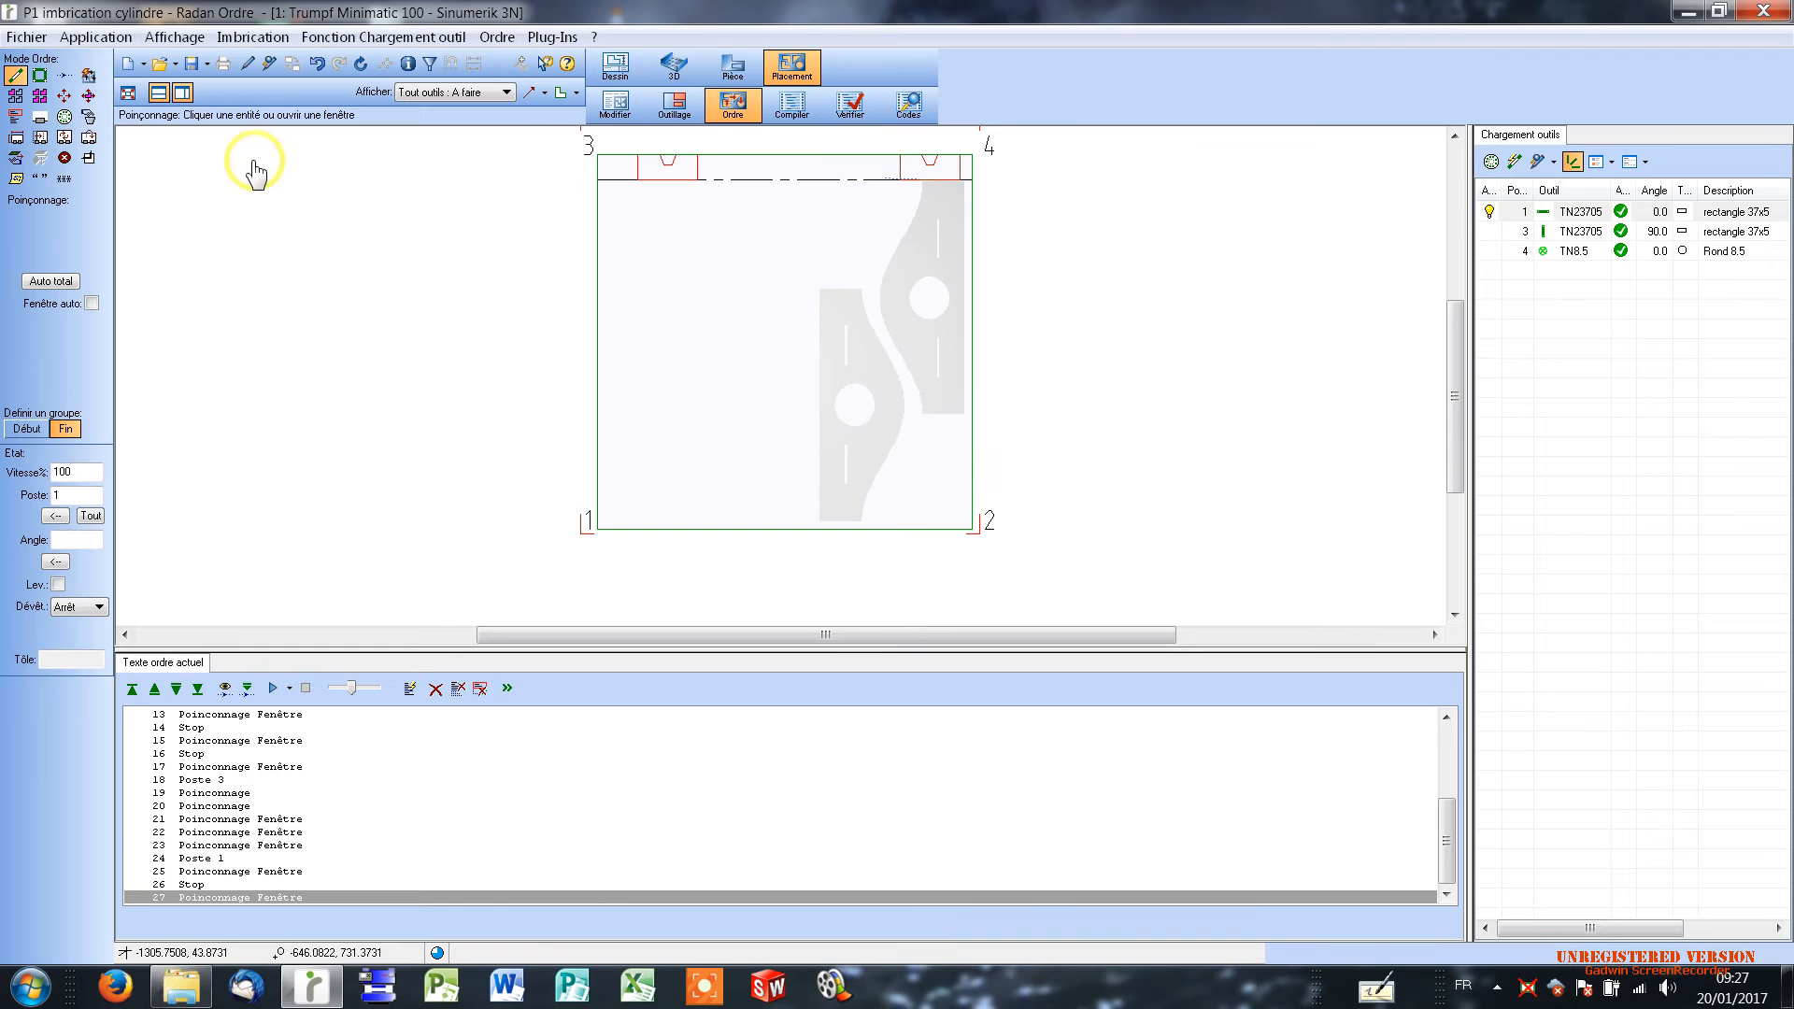
click(63, 159)
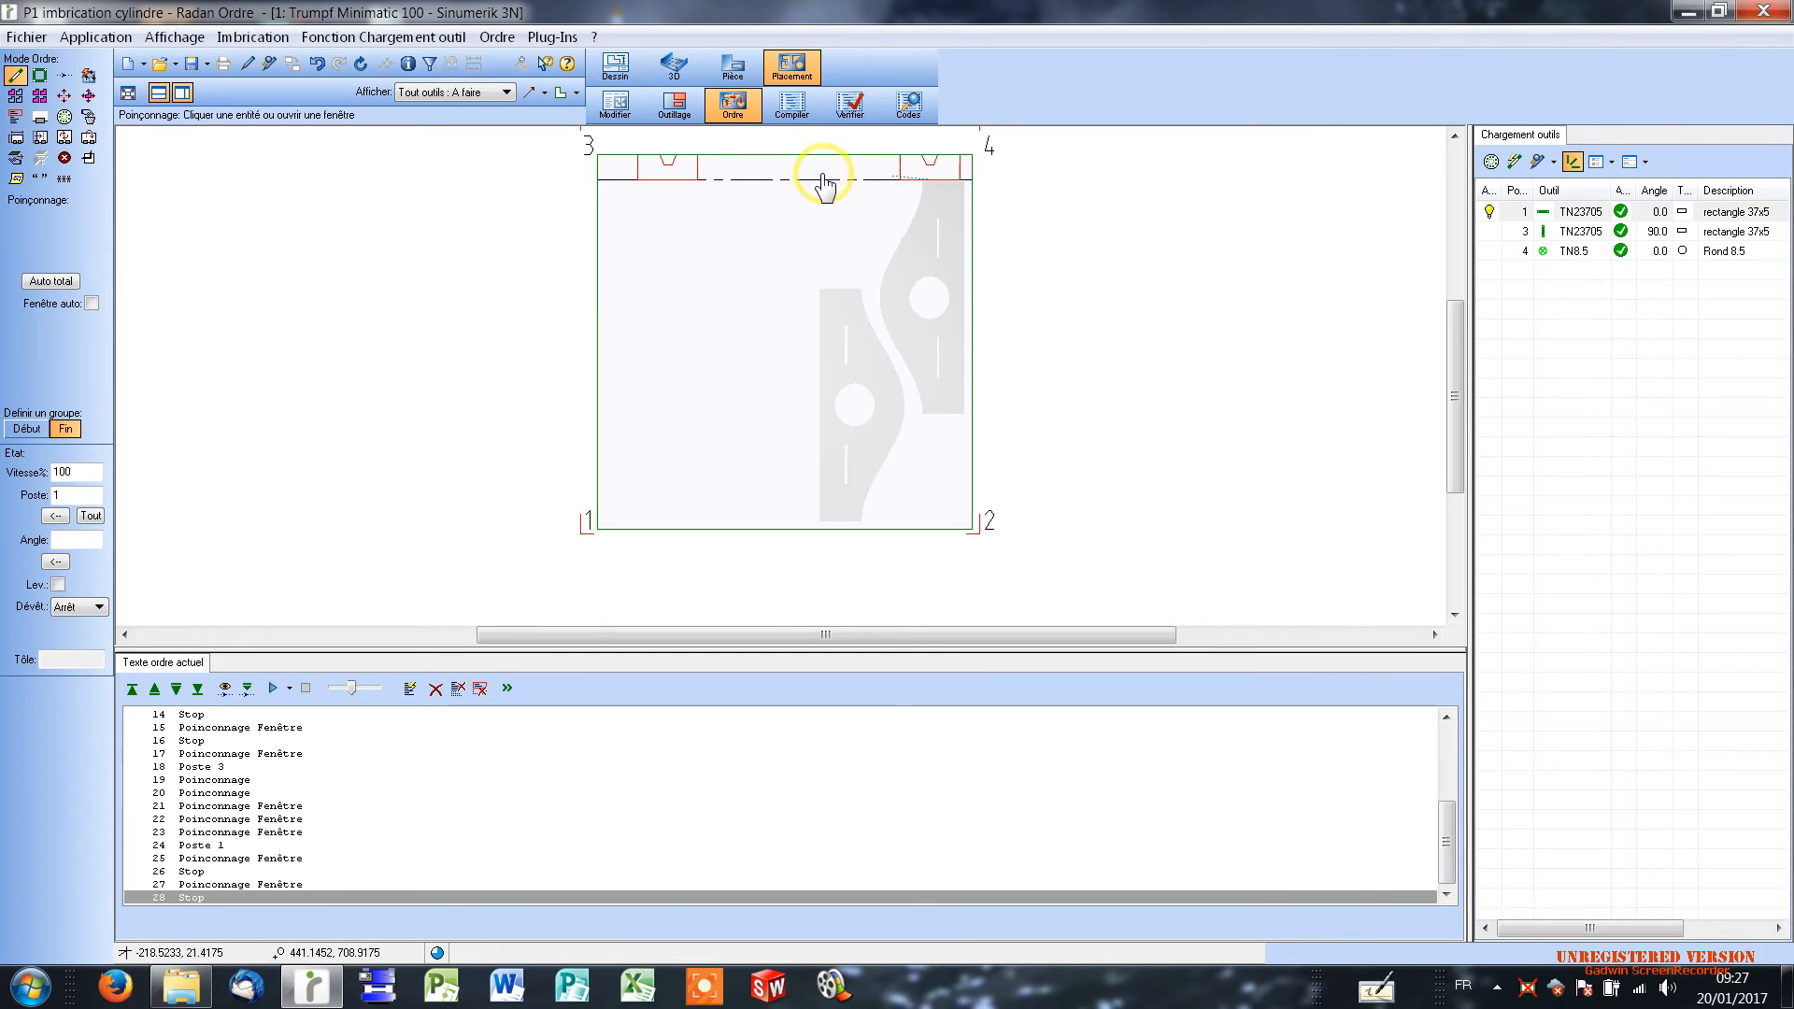
mouse_move(1452, 846)
mouse_down()
mouse_move(1449, 741)
mouse_move(1452, 879)
mouse_up()
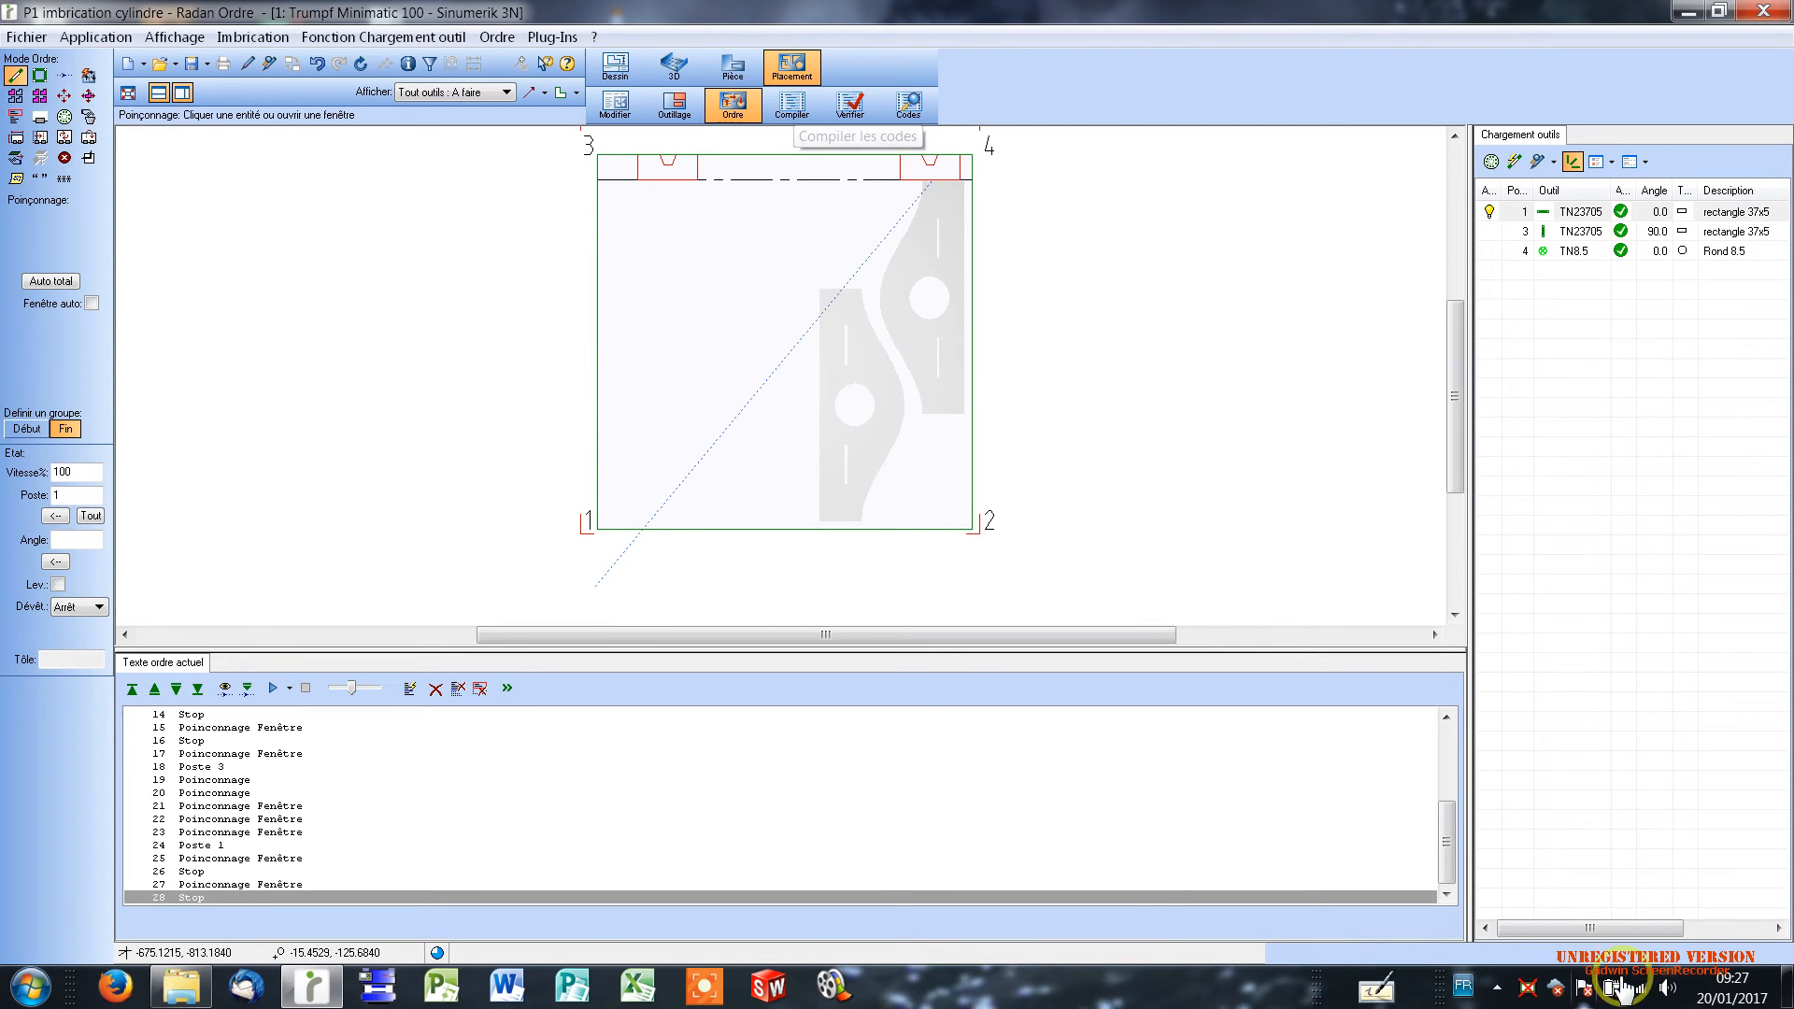
mouse_move(1449, 841)
mouse_down()
mouse_move(1449, 747)
mouse_move(1450, 898)
mouse_move(1450, 765)
mouse_move(1454, 844)
mouse_up()
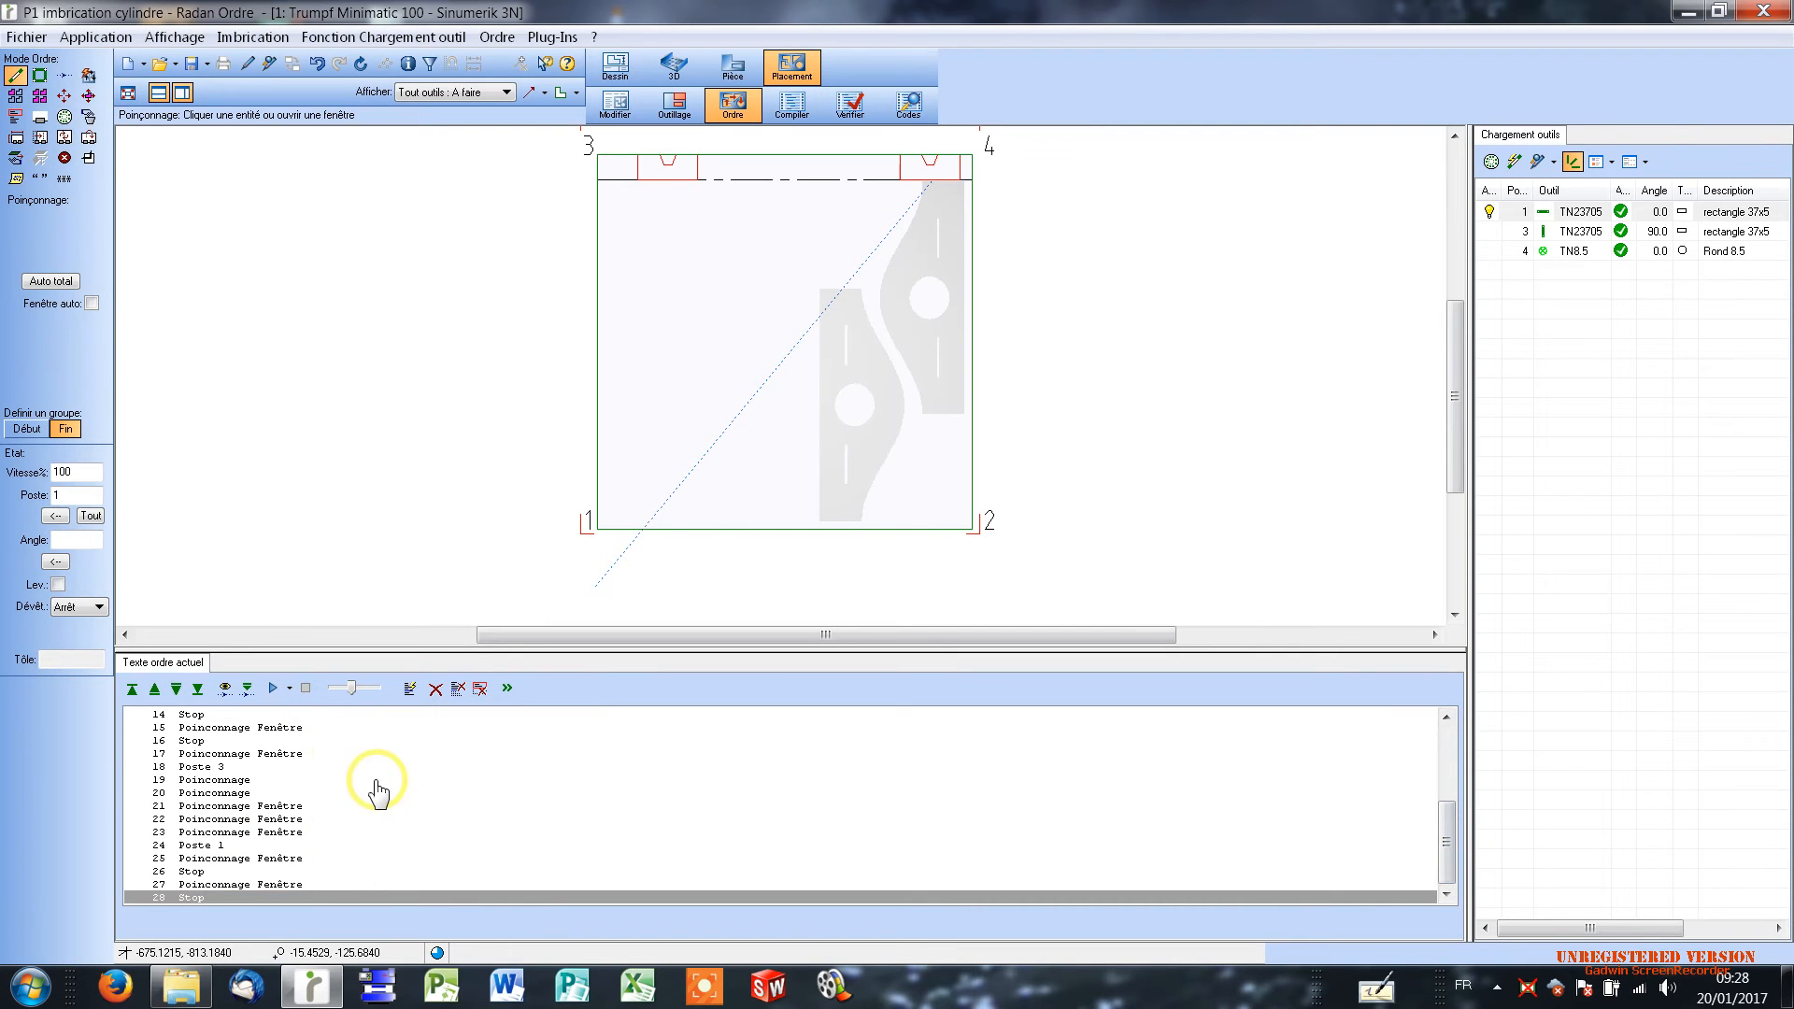
Step: Compile the punching order for the Trumpf Minimatic 100 with program number 1200
click(792, 107)
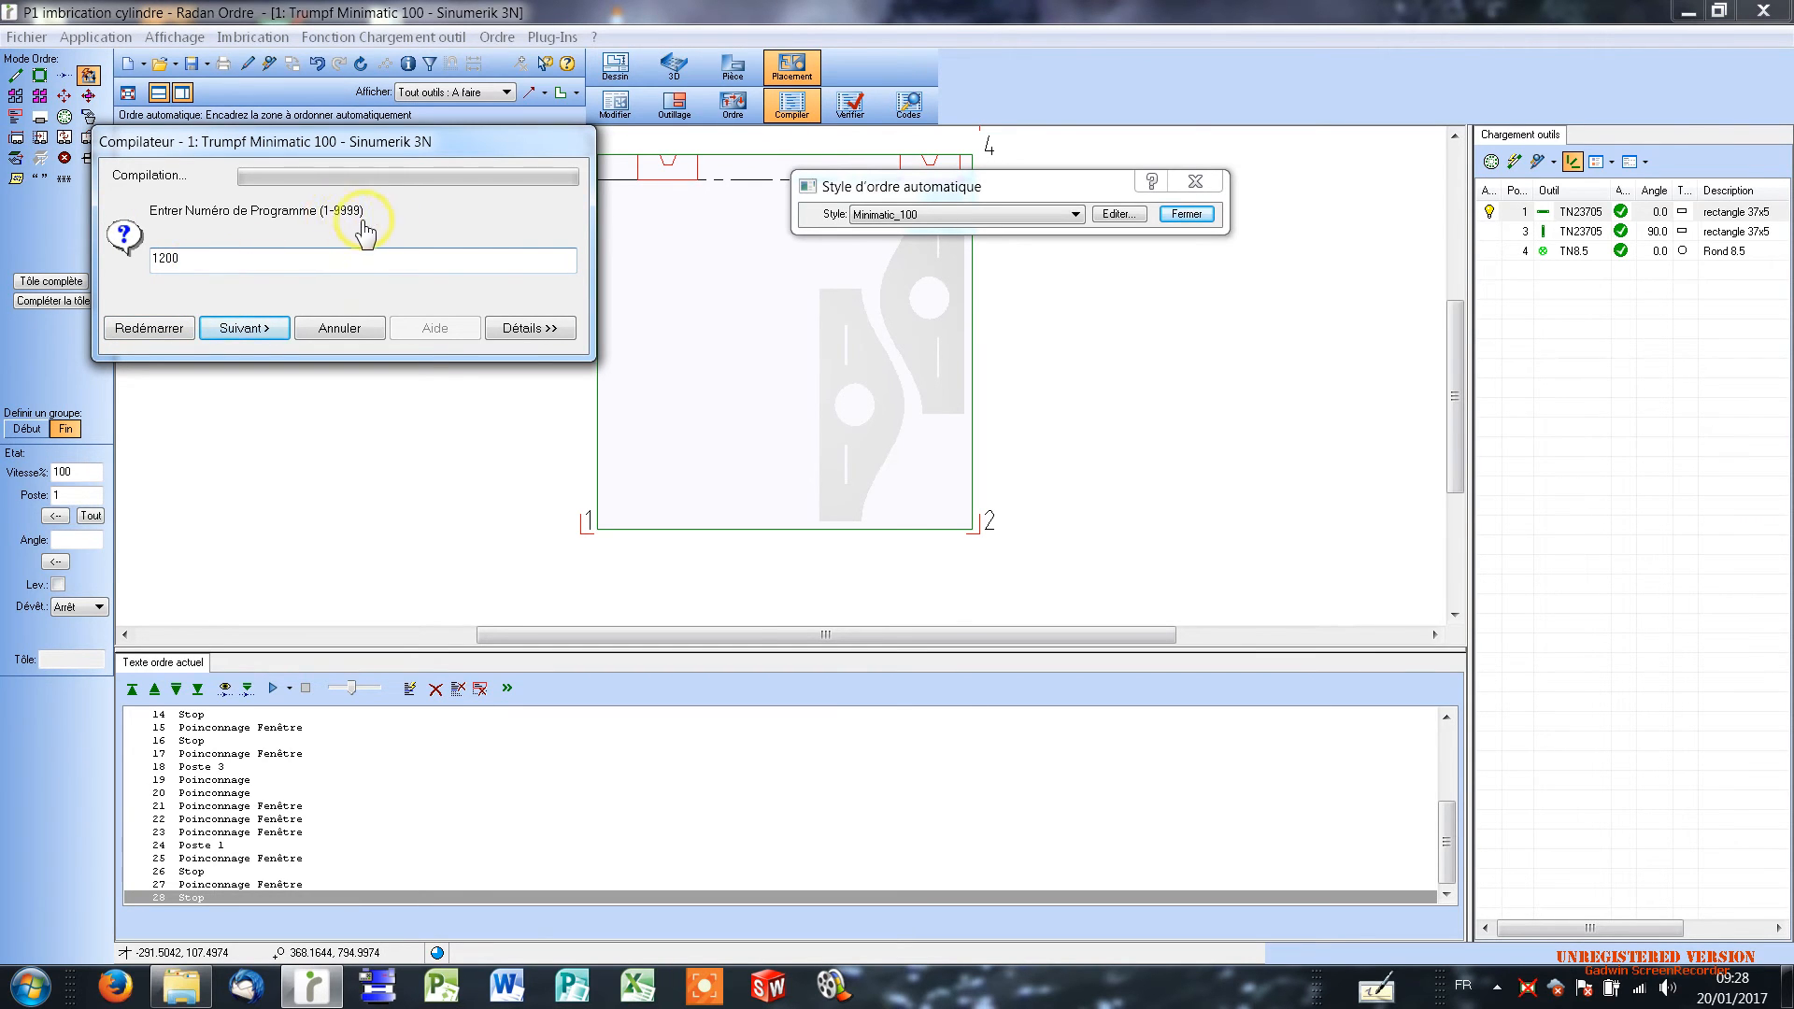
click(238, 329)
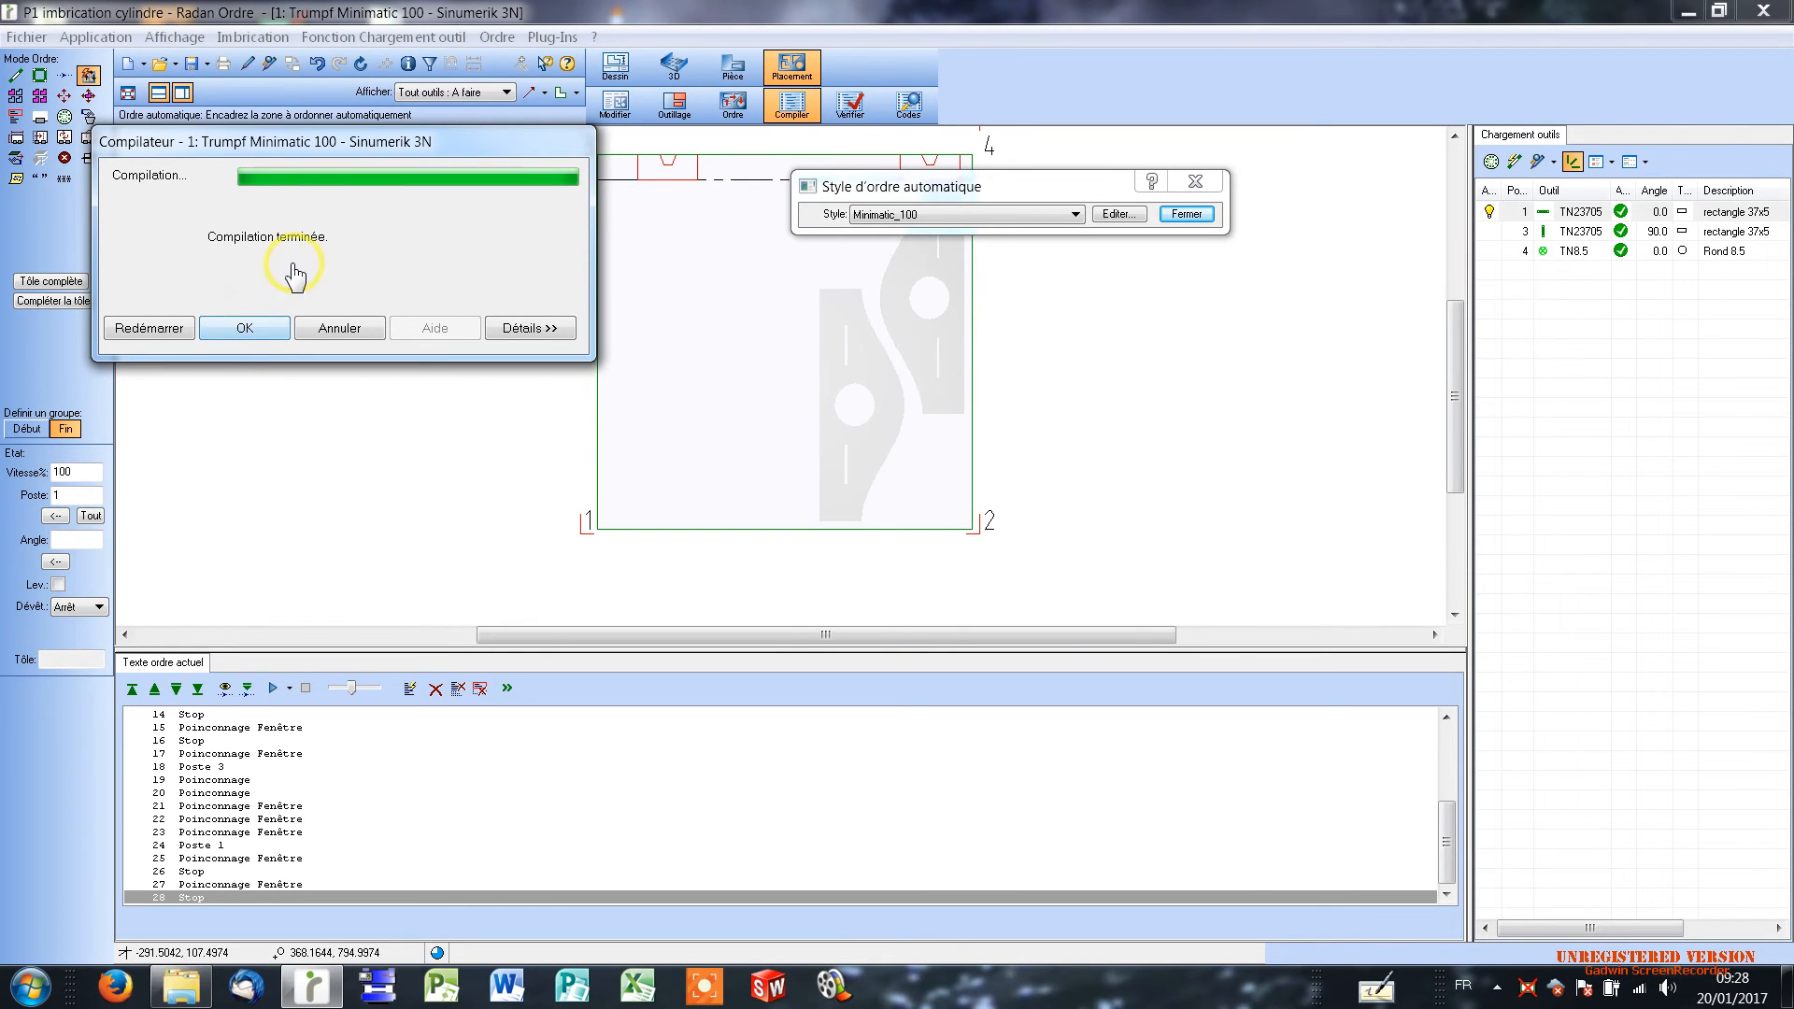
click(243, 329)
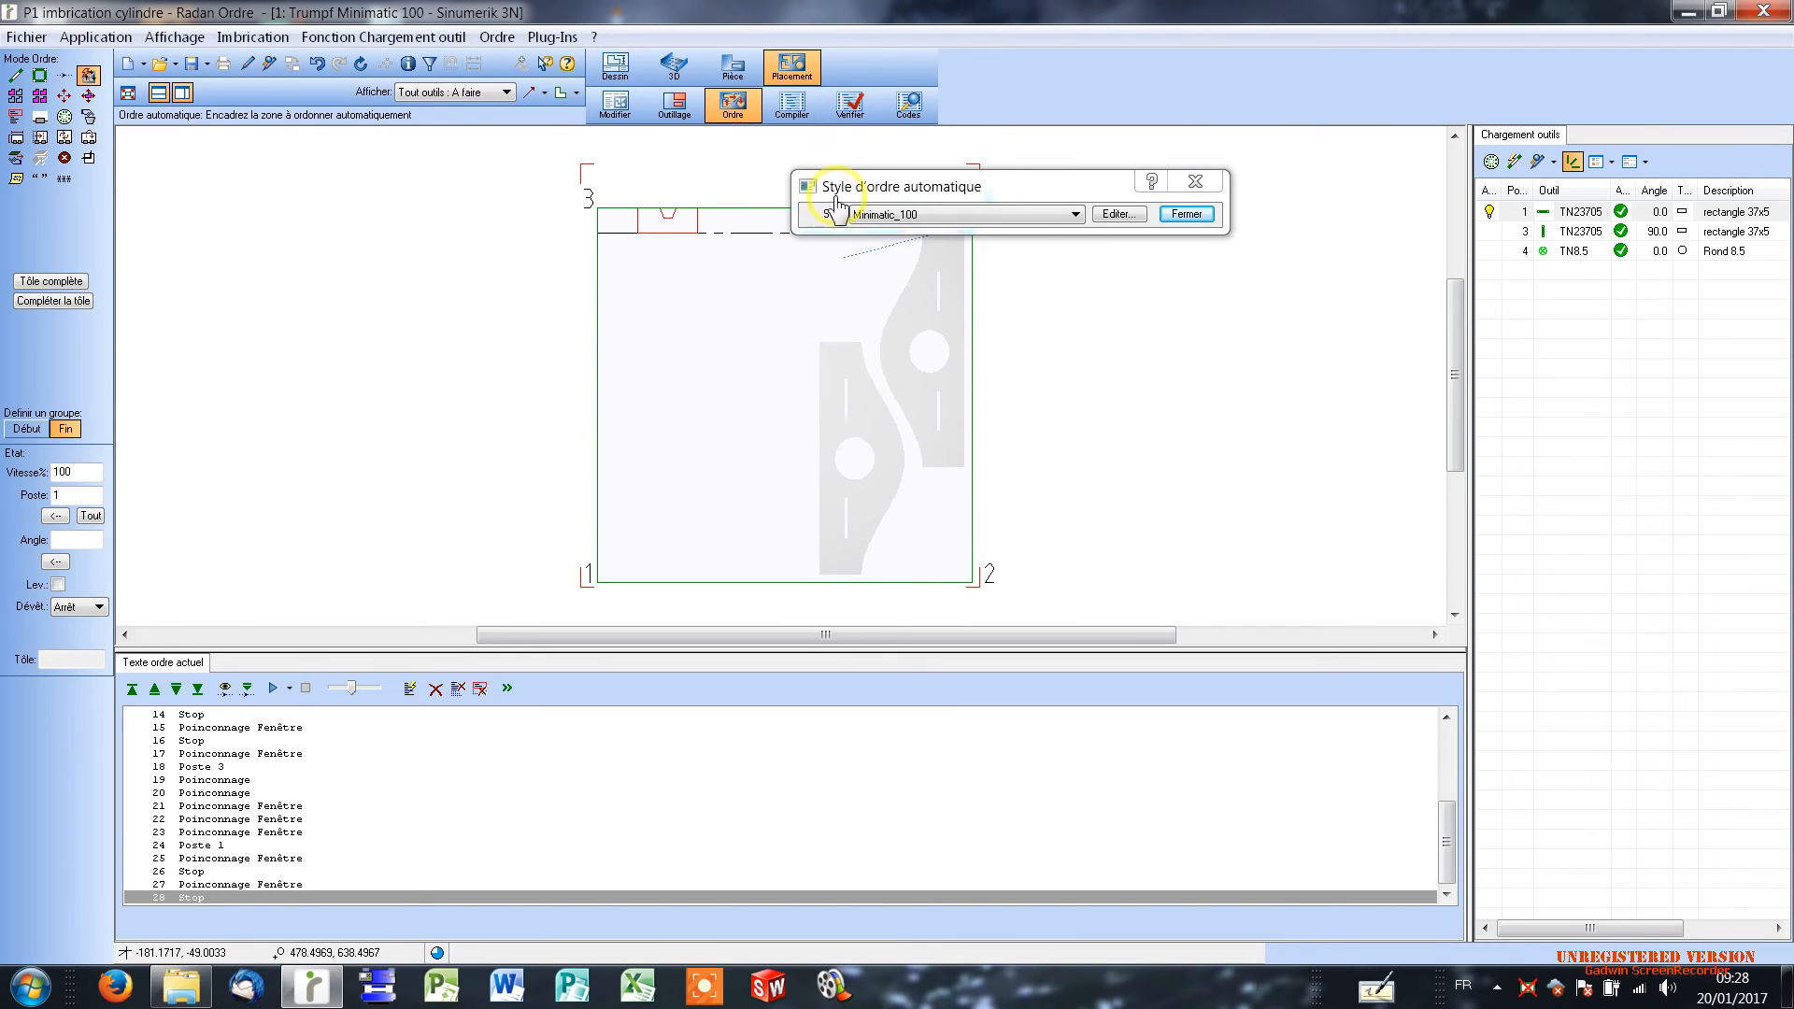
Step: Verify the compiled program by simulating all punching from start to end, and quit the verification to return to nest editing
click(849, 110)
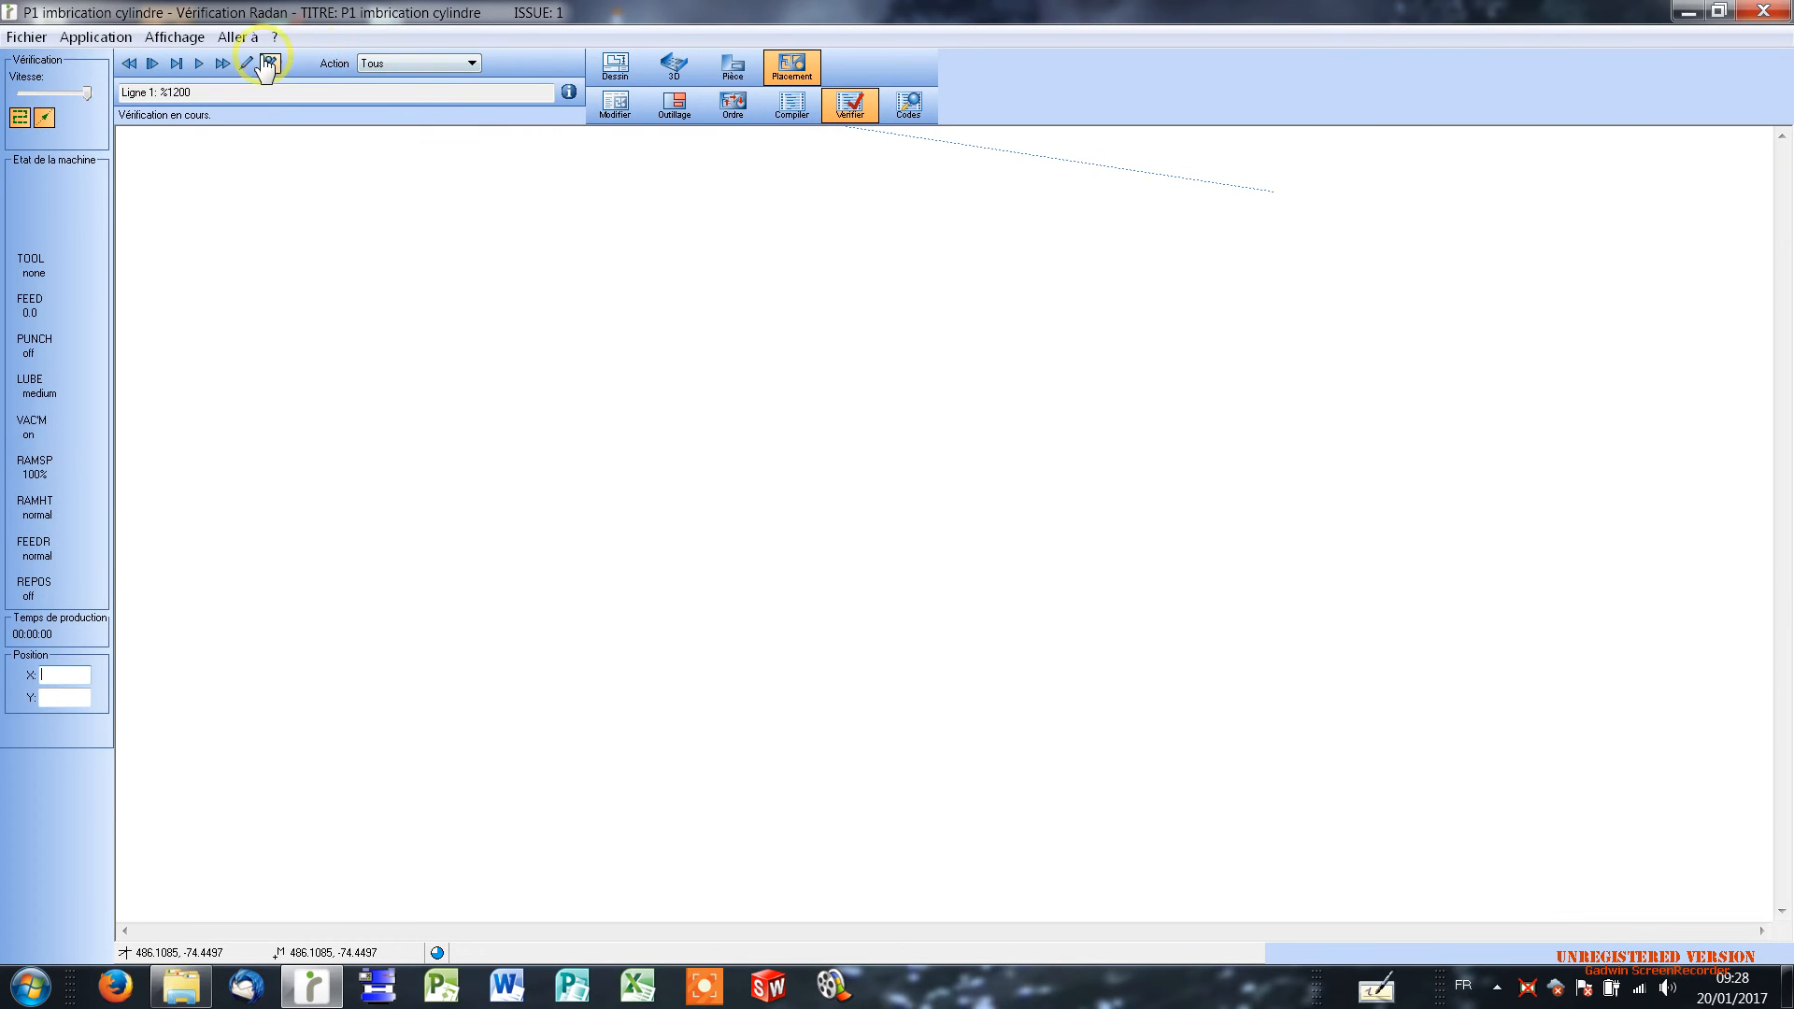
click(130, 64)
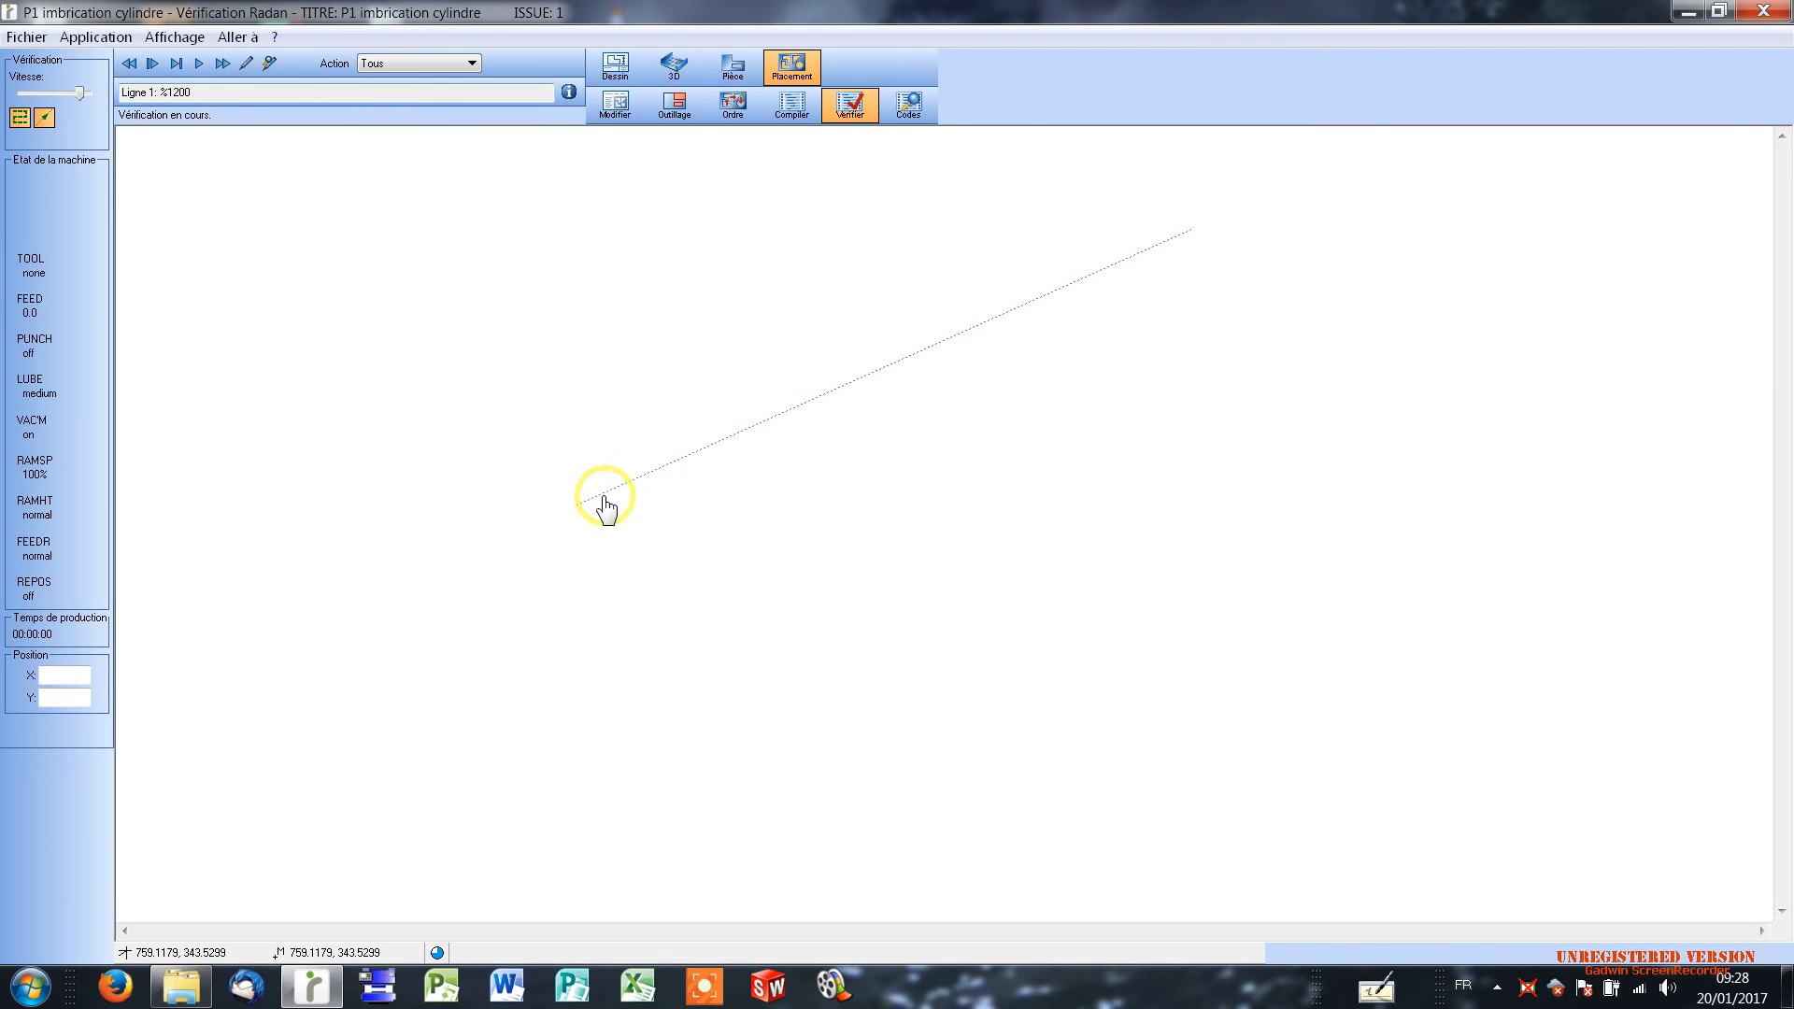
click(199, 65)
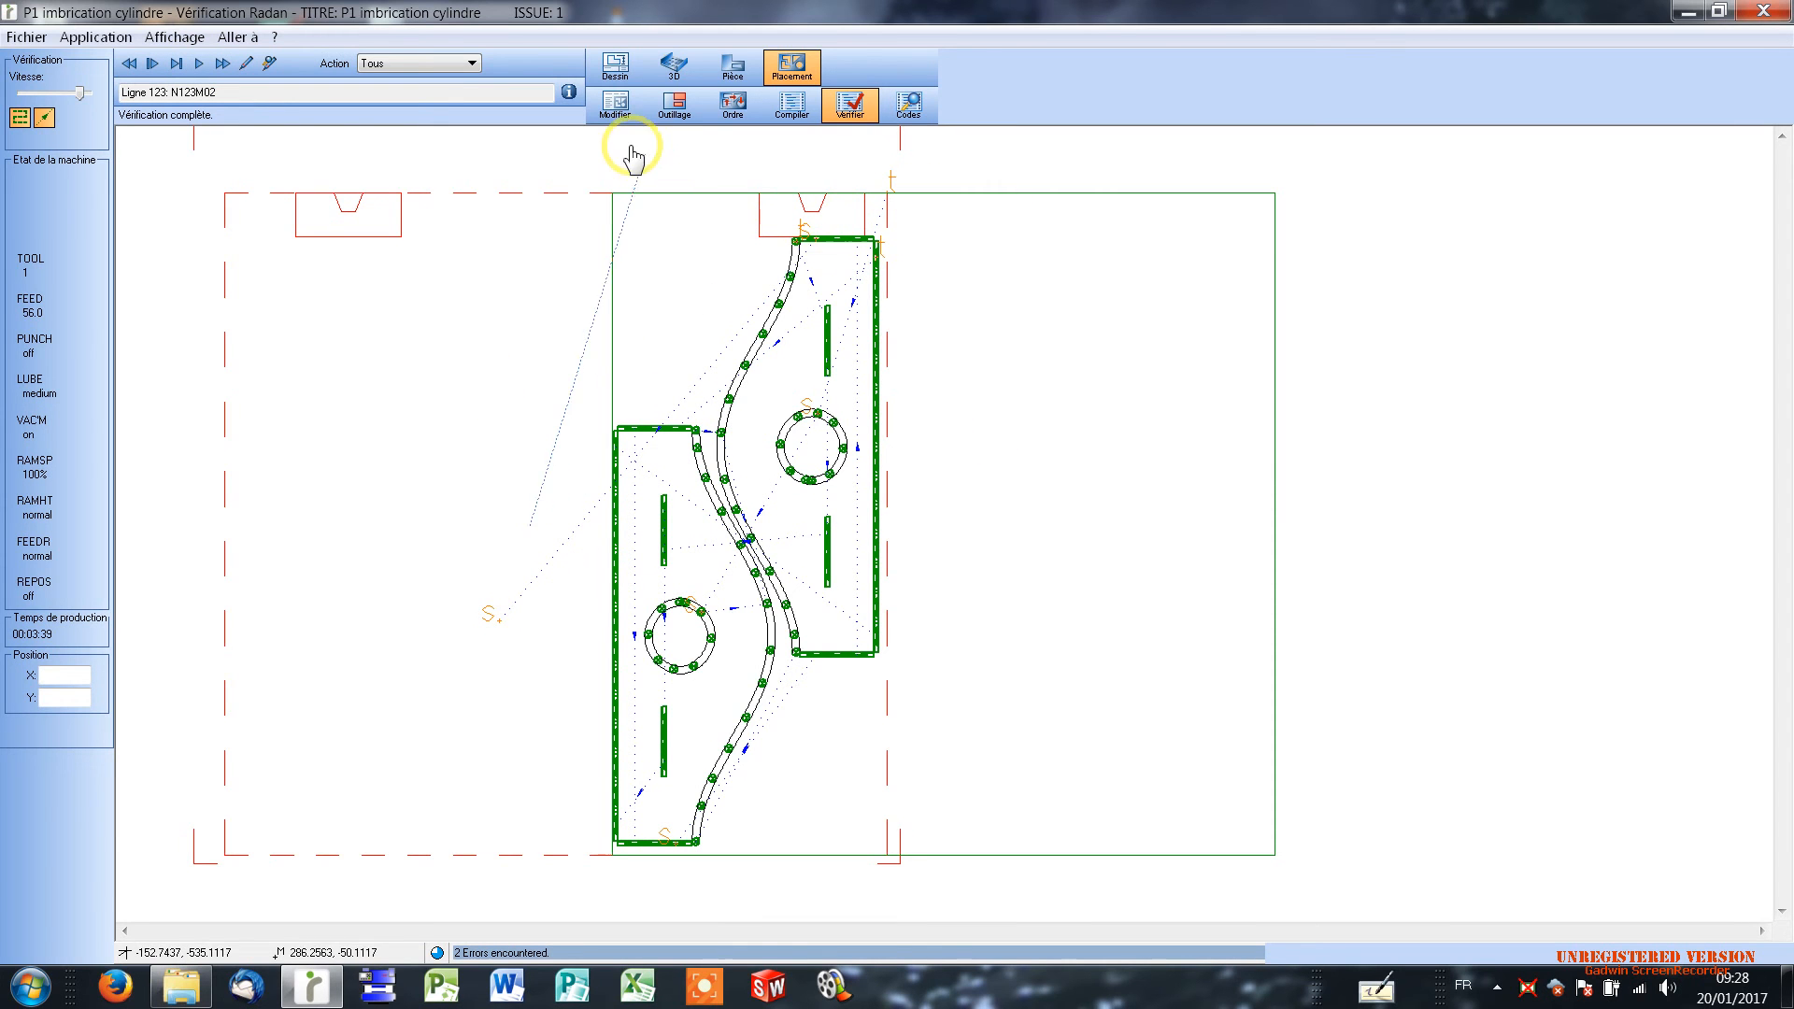
click(617, 108)
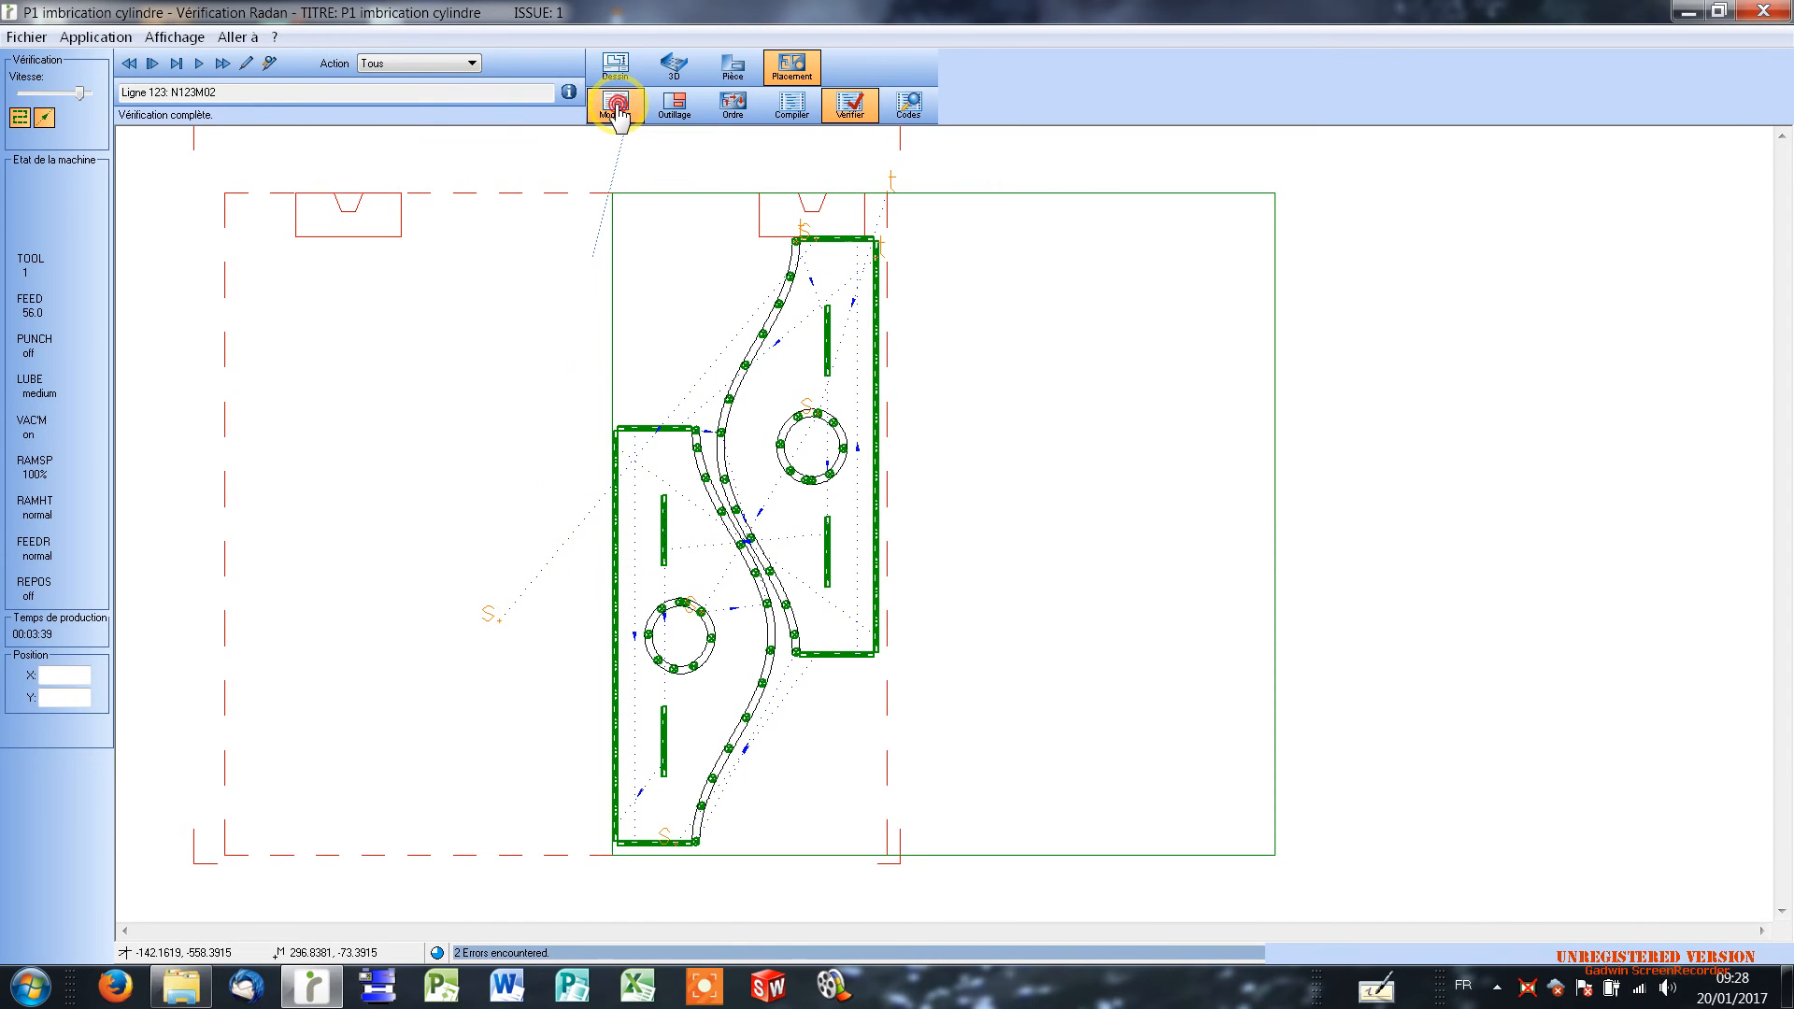
mouse_move(182, 82)
mouse_down()
mouse_move(154, 28)
mouse_move(158, 49)
mouse_move(175, 22)
mouse_move(148, 11)
mouse_move(145, 28)
mouse_up()
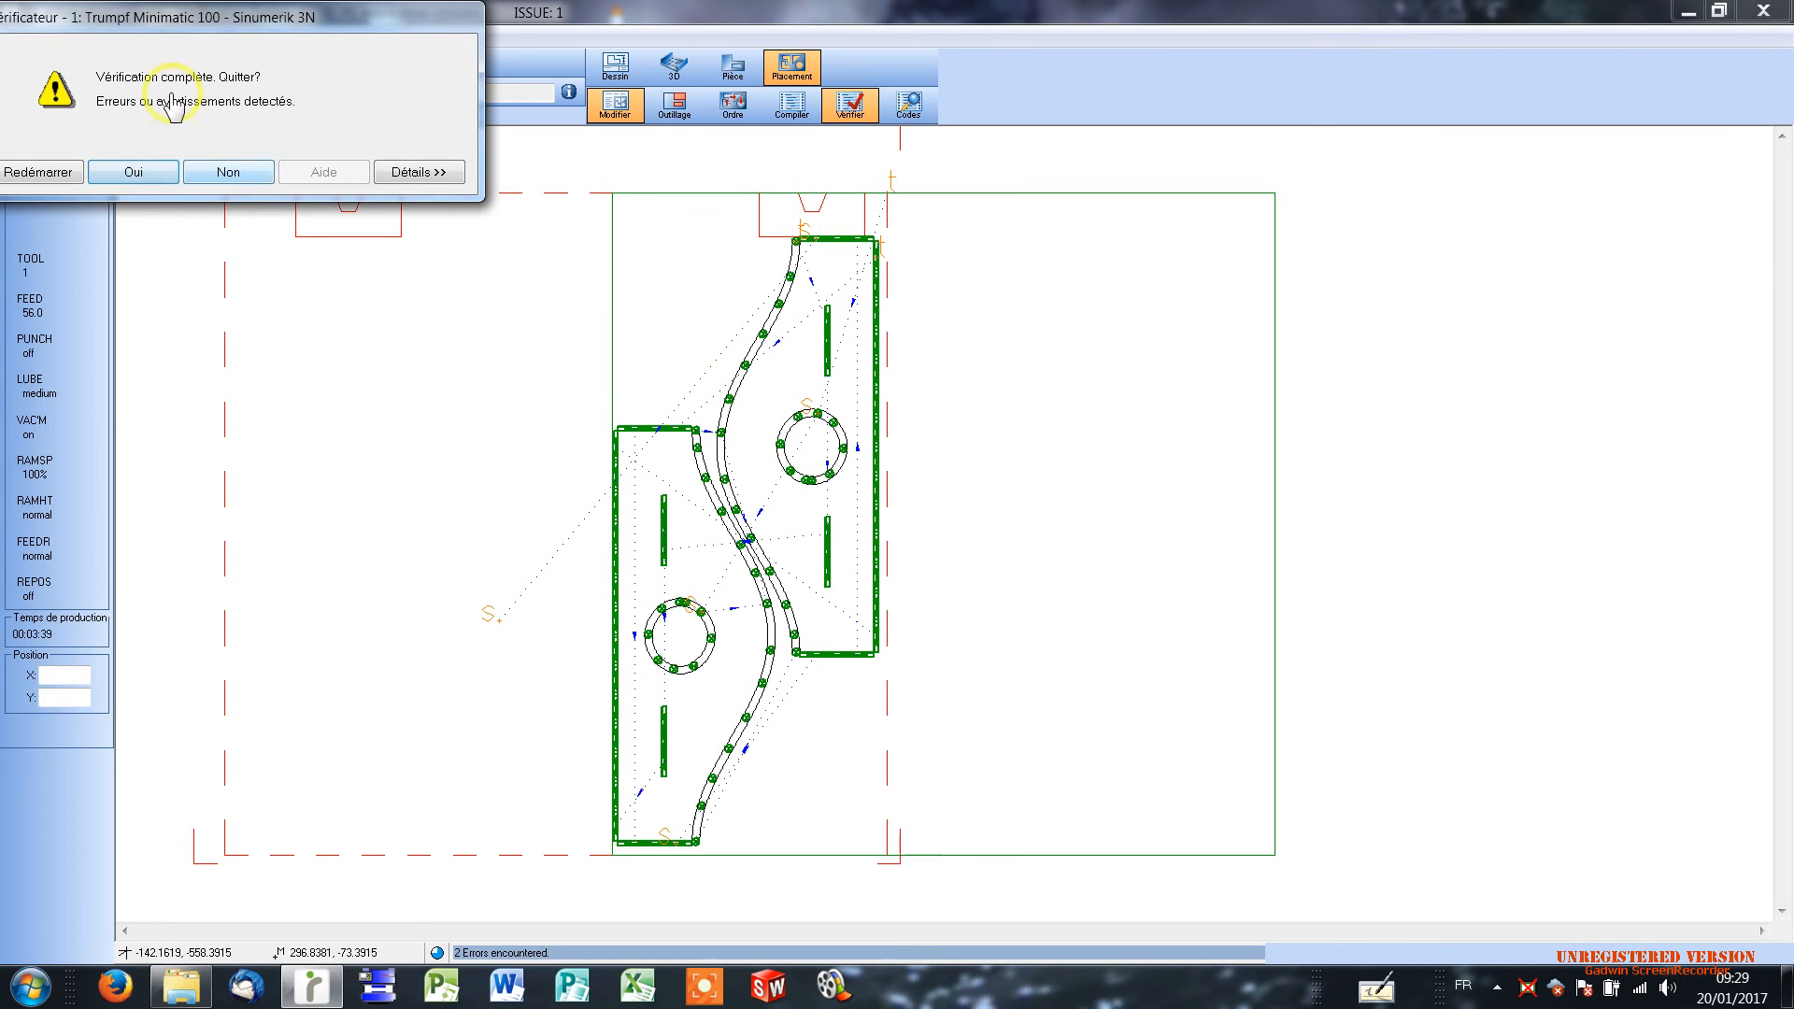
click(129, 174)
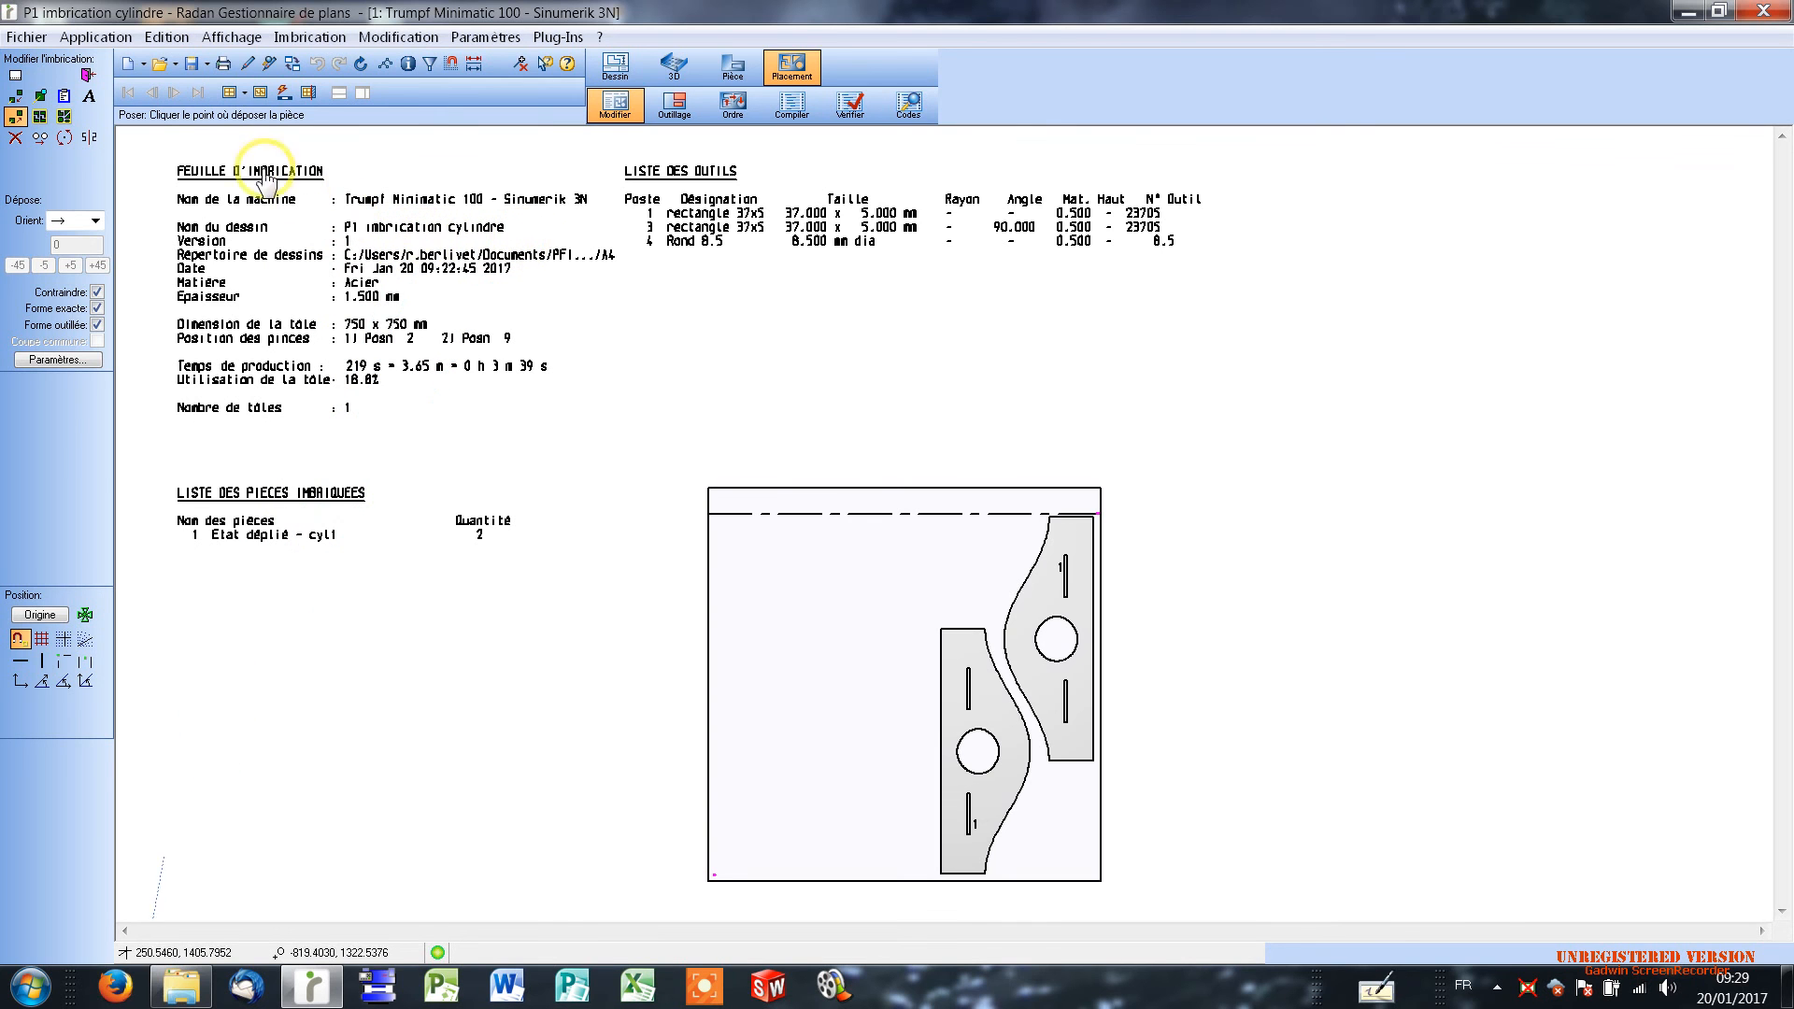
Step: Finalise the manual nest as "P1 imbrication cylindre prog 1200" with updated comments, and save the drawing under that name in folder A4
click(88, 76)
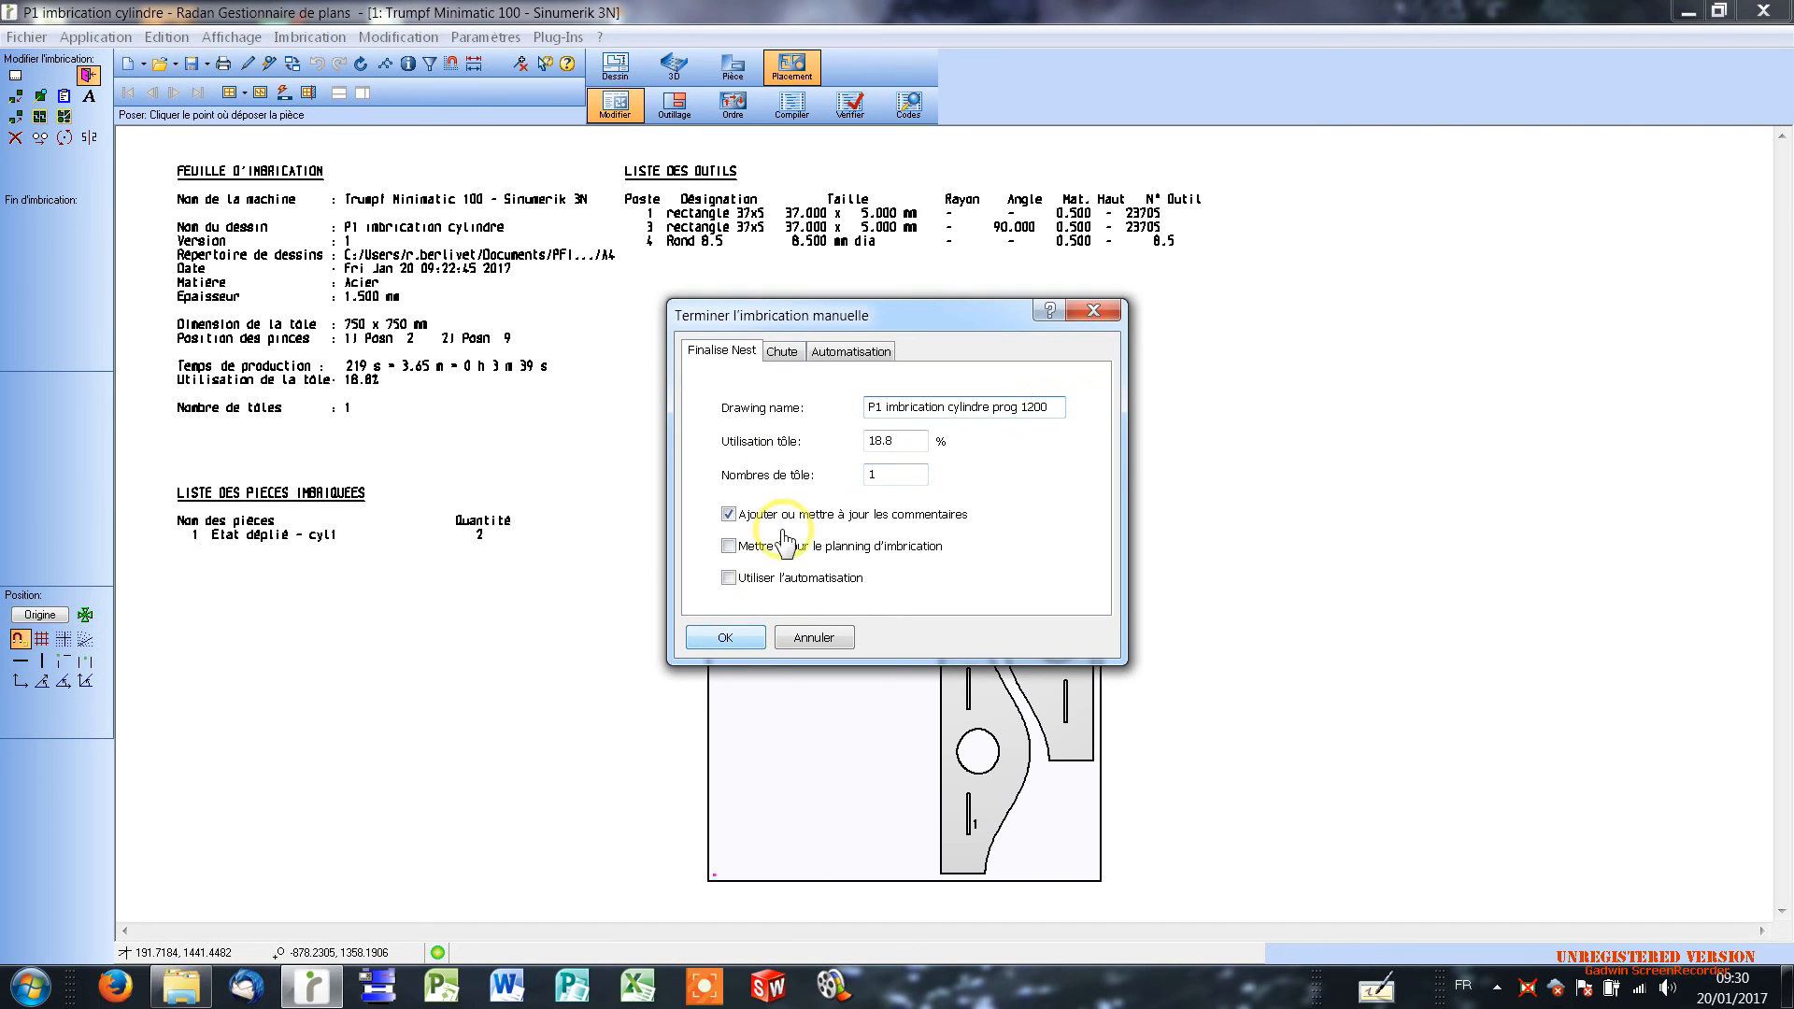
click(726, 638)
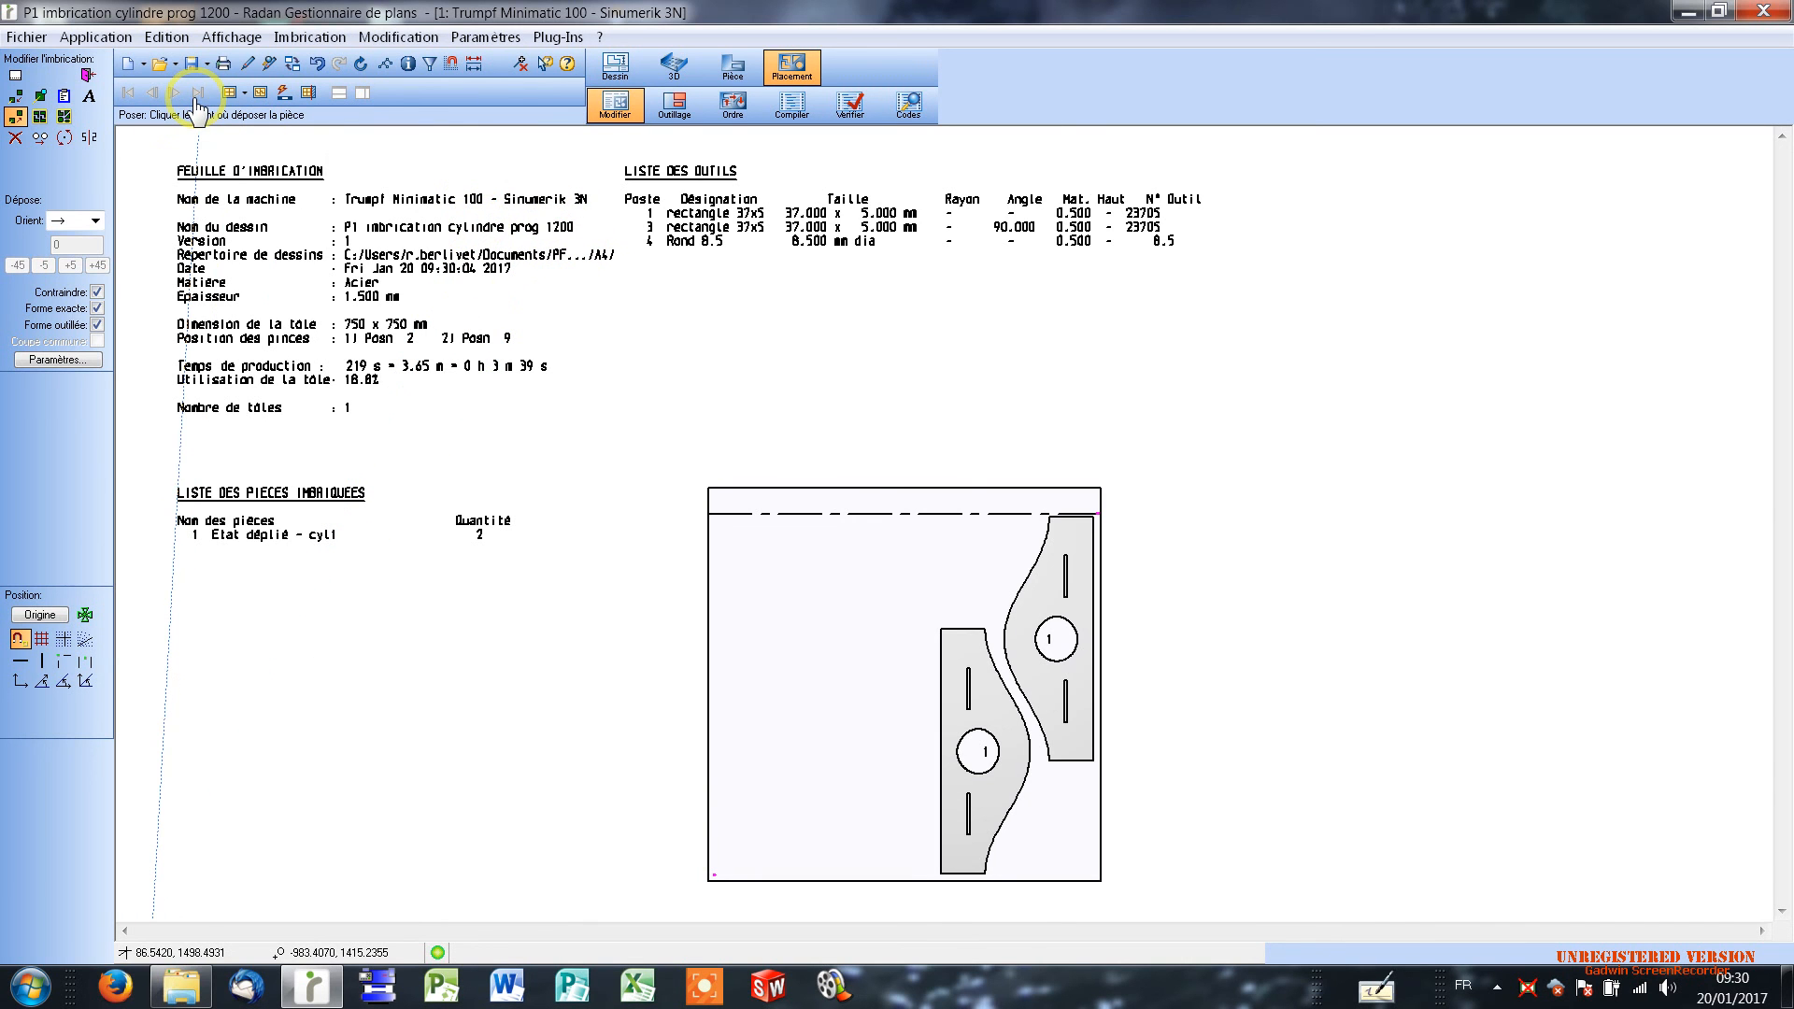
click(190, 66)
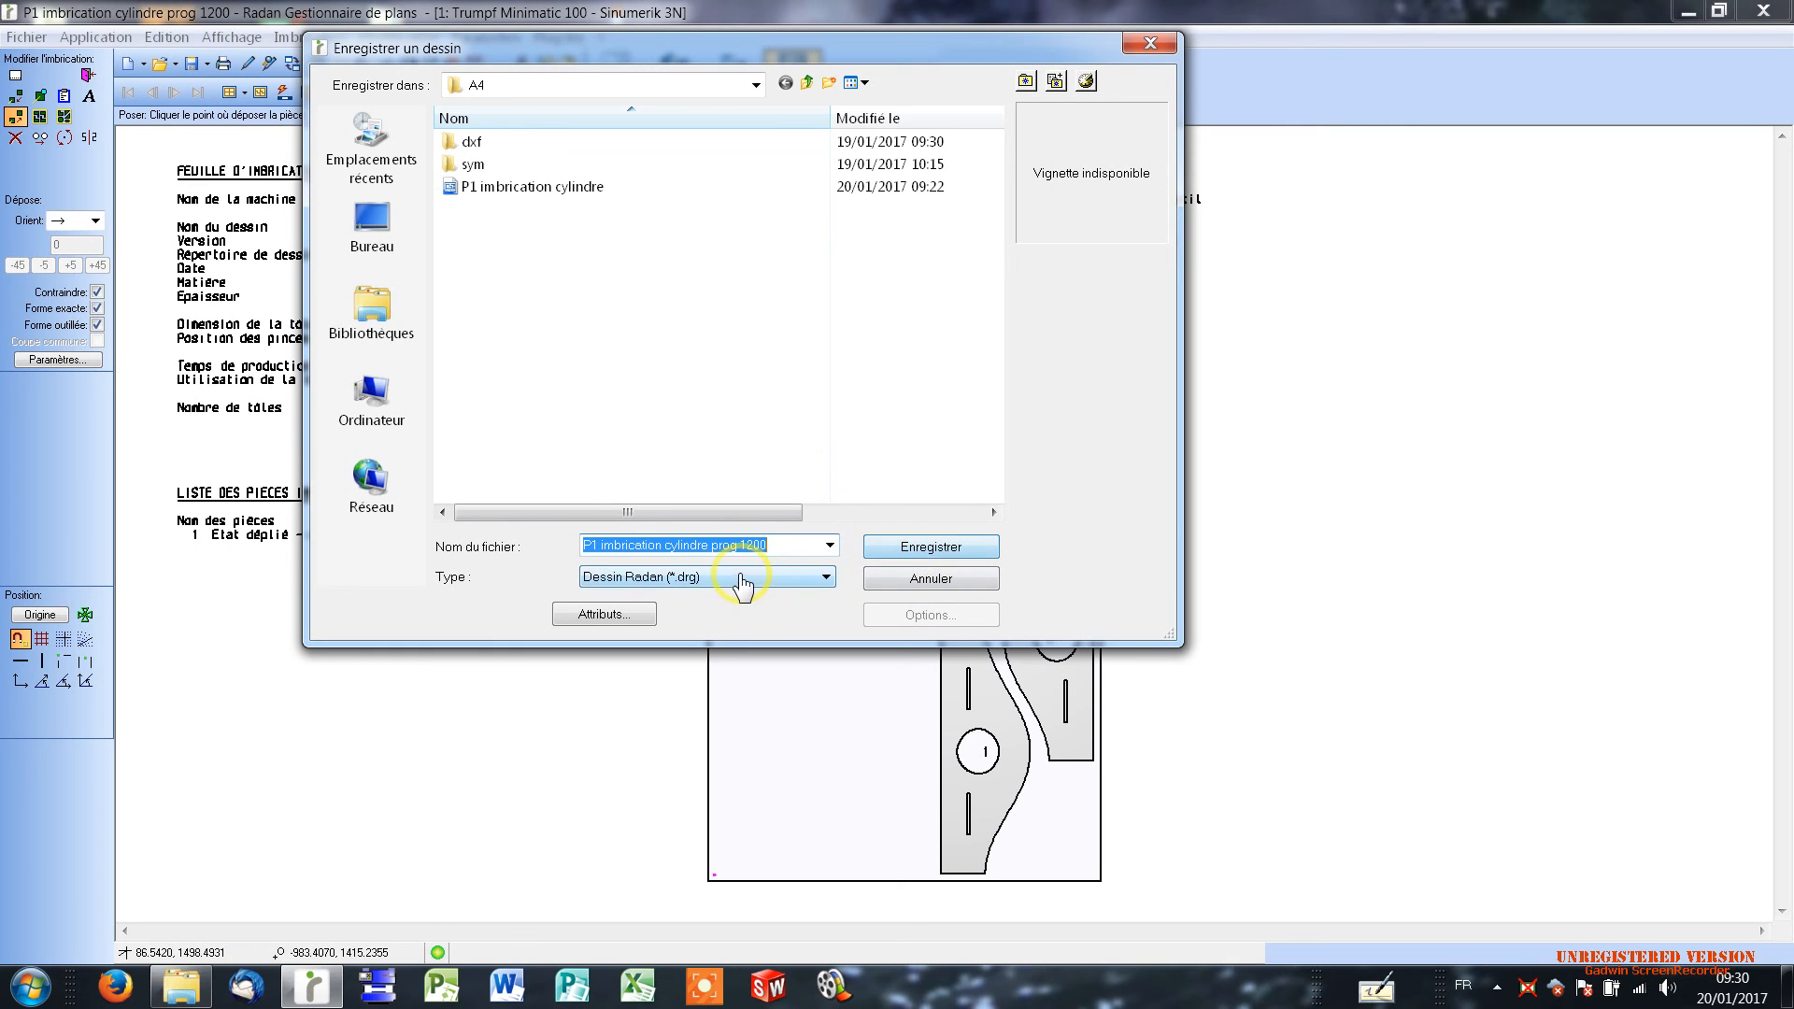
click(787, 549)
click(945, 557)
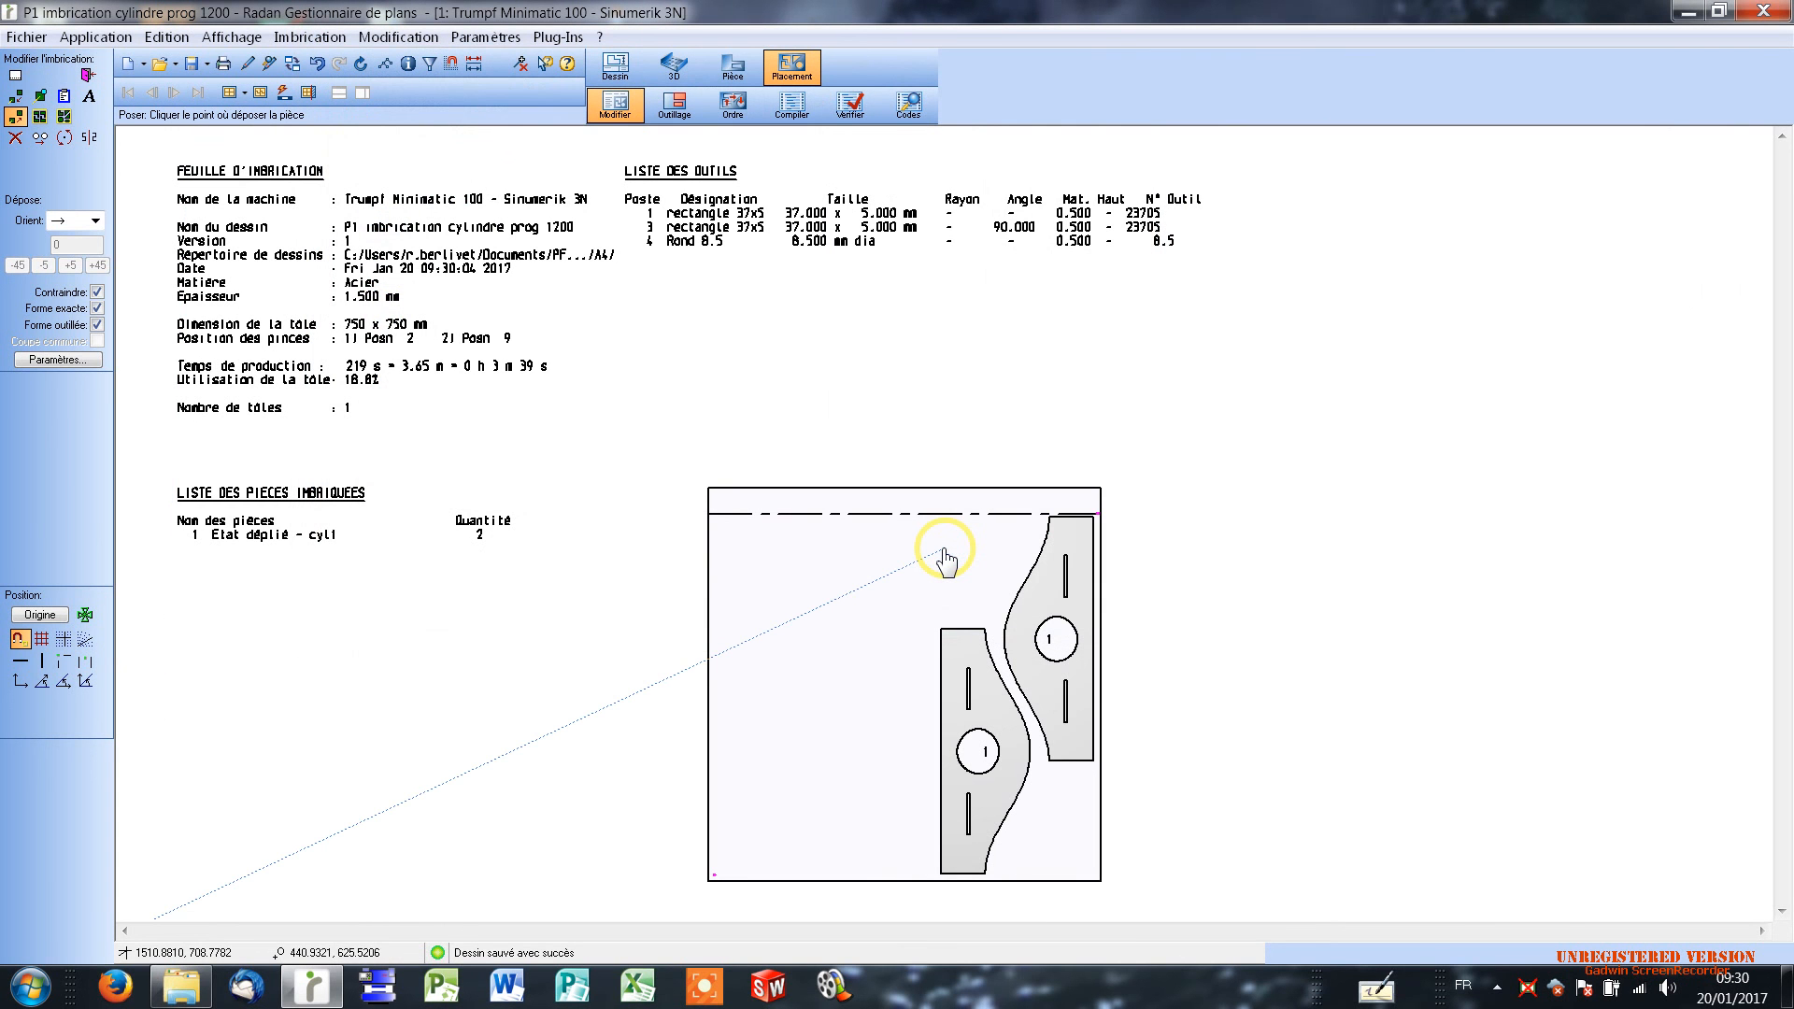